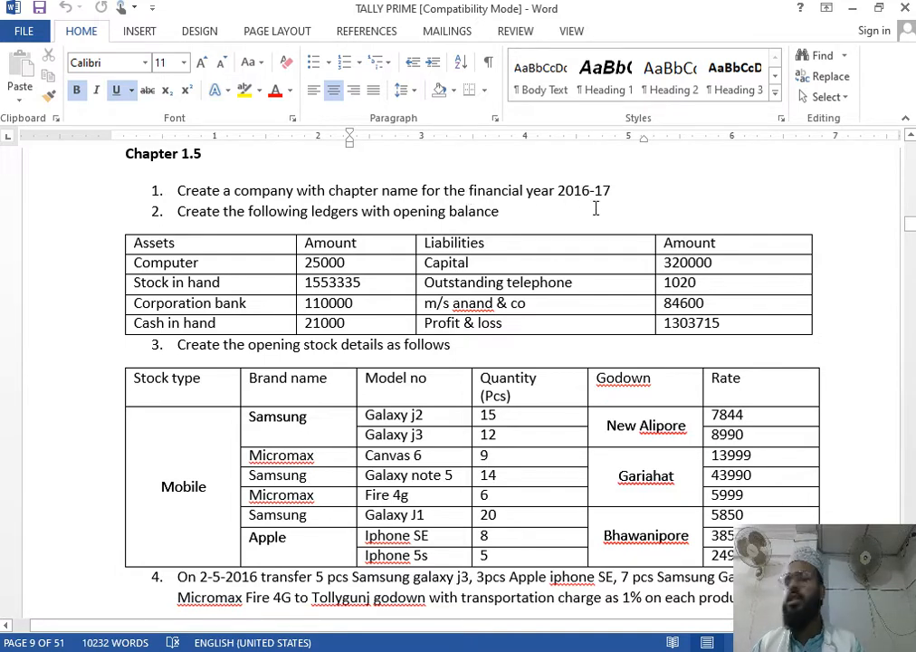
Switch to TallyPrime and shut the open company Chapter 1.2.
{"action": "key", "text": "alt+Tab"}
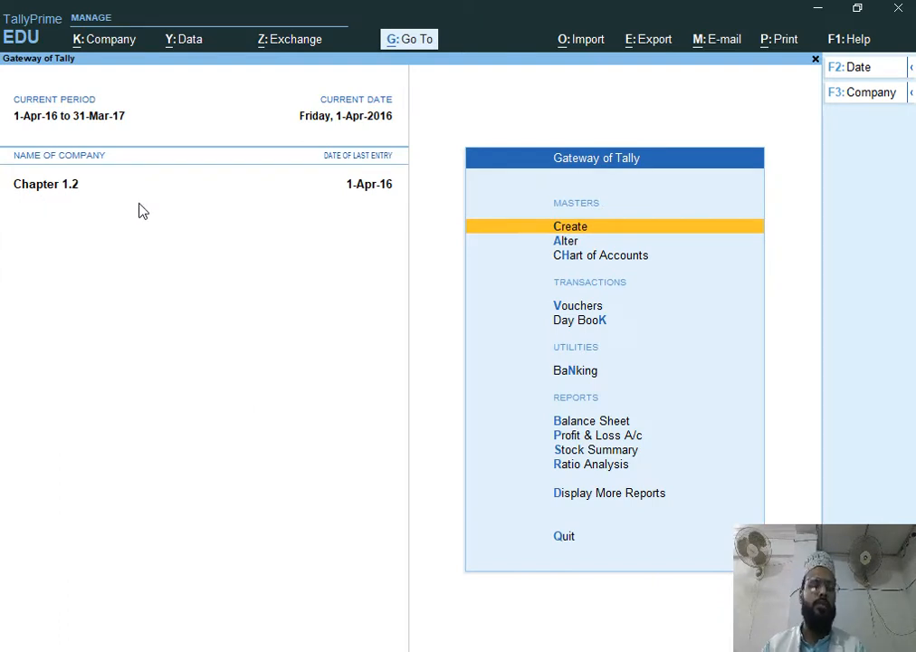
{"action": "key", "text": "ctrl+F3"}
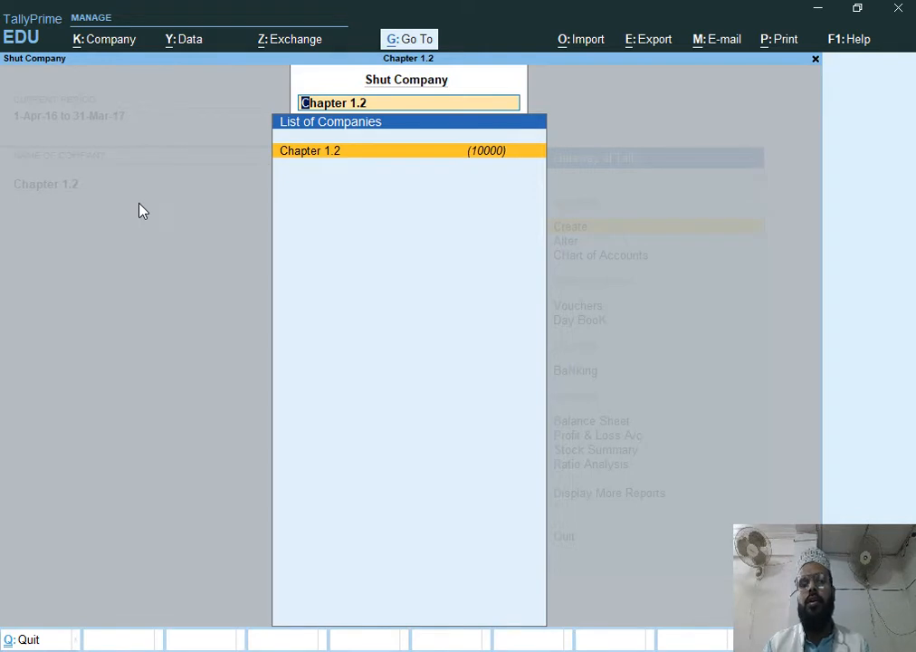
{"action": "key", "text": "Return"}
Start creating a new company named Sc Chapter 1.5, keeping the same mailing name and an empty address.
{"action": "key", "text": "Up"}
{"action": "key", "text": "Up"}
{"action": "key", "text": "Up"}
{"action": "key", "text": "Up"}
{"action": "key", "text": "Up"}
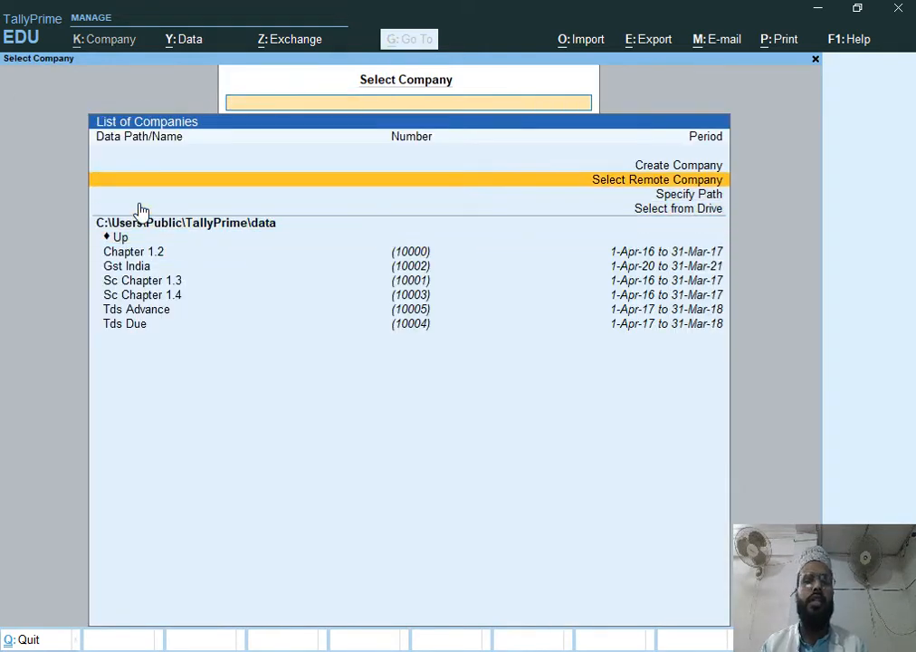
{"action": "key", "text": "Return"}
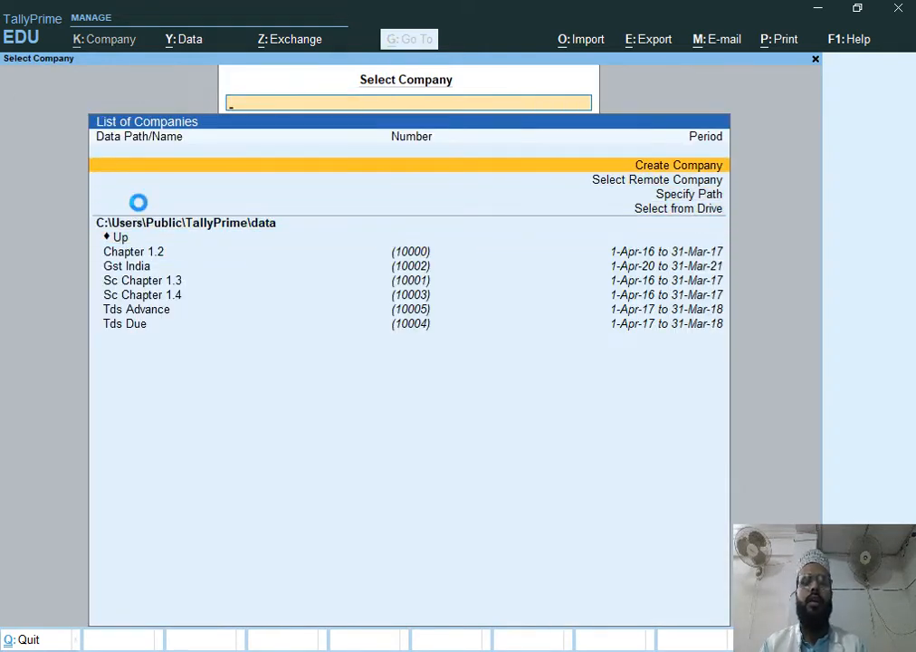
{"action": "type", "text": "Sc Cjapter"}
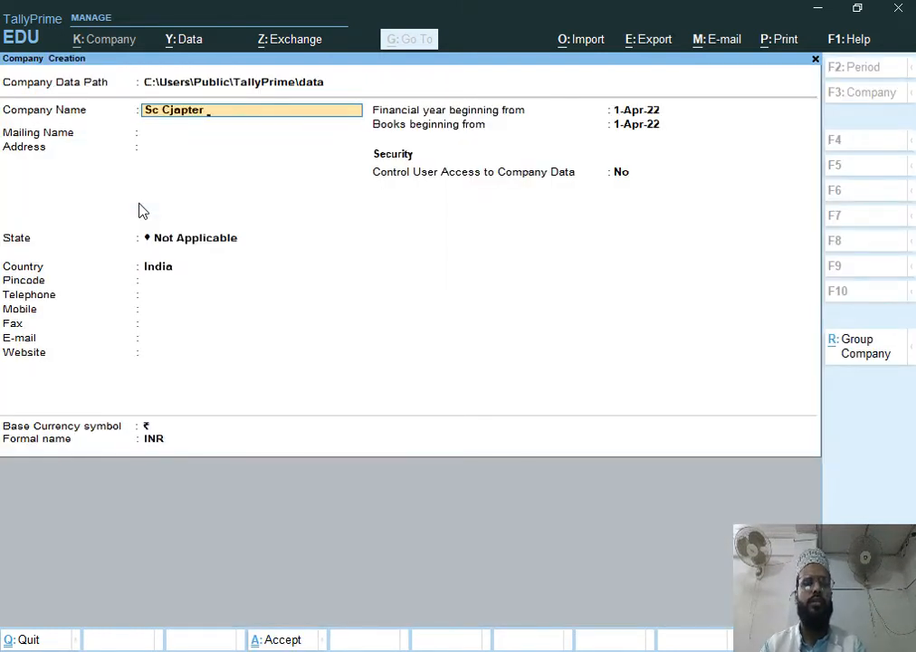
{"action": "key", "text": "BackSpace"}
{"action": "key", "text": "BackSpace"}
{"action": "key", "text": "BackSpace"}
{"action": "key", "text": "BackSpace"}
{"action": "key", "text": "BackSpace"}
{"action": "key", "text": "BackSpace"}
{"action": "type", "text": "hapter 1.5"}
{"action": "key", "text": "Return"}
{"action": "key", "text": "Return"}
{"action": "key", "text": "Return"}
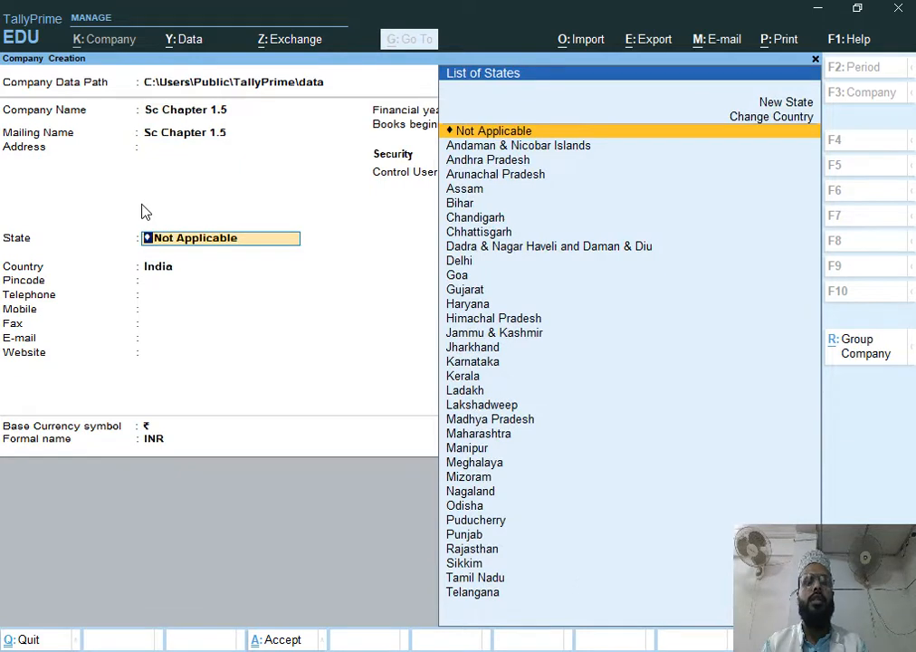
Set the new company's state to Uttar Pradesh and leave the pincode and contact details blank.
{"action": "type", "text": "Utt"}
{"action": "key", "text": "Down"}
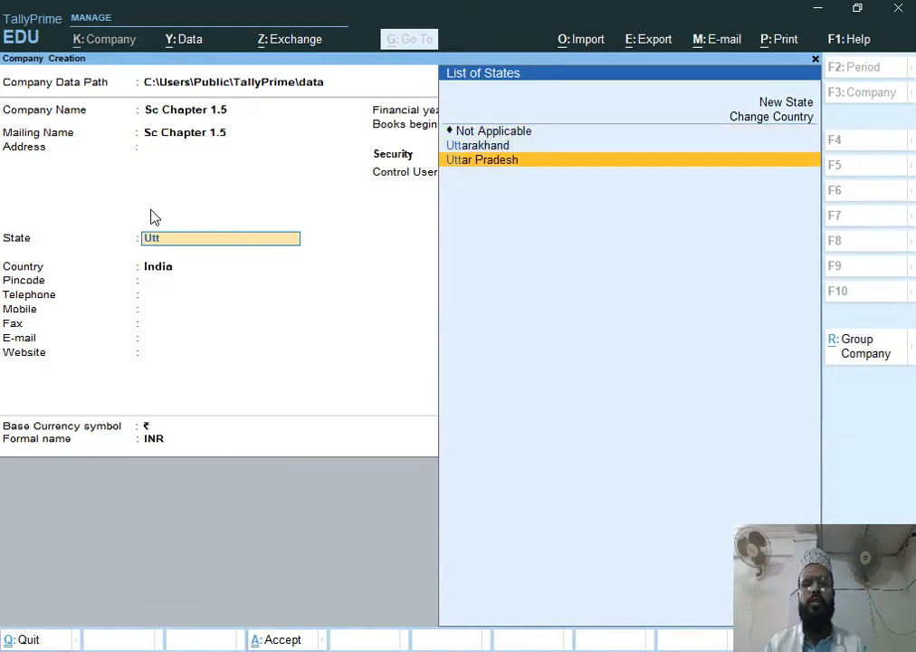
{"action": "key", "text": "Return"}
{"action": "key", "text": "Return"}
{"action": "key", "text": "Return"}
{"action": "key", "text": "Return"}
{"action": "key", "text": "Return"}
{"action": "key", "text": "Return"}
{"action": "key", "text": "Return"}
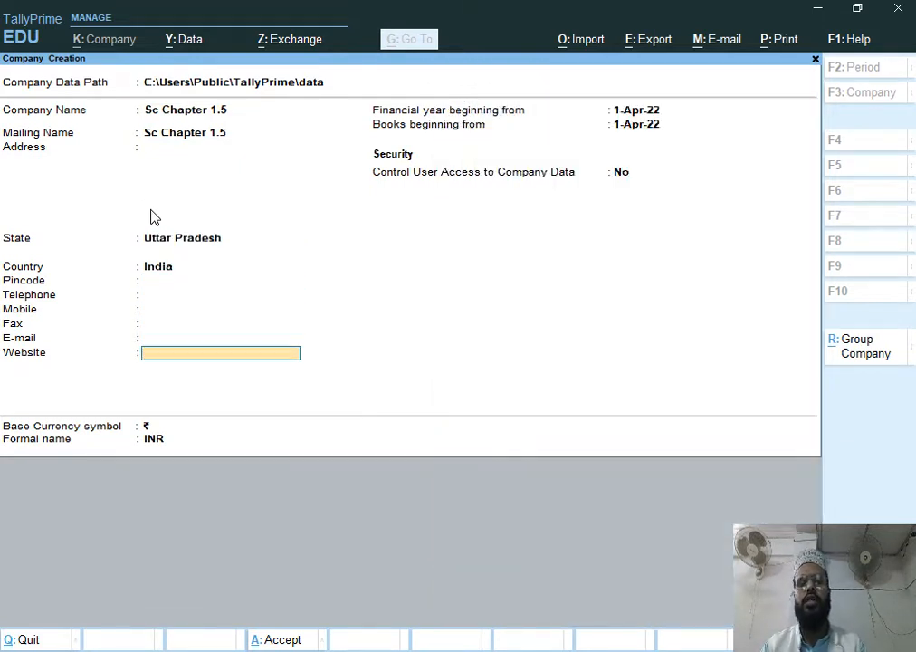
Set the financial year beginning to 1-4-16 and save the new company.
{"action": "type", "text": "1-4-16"}
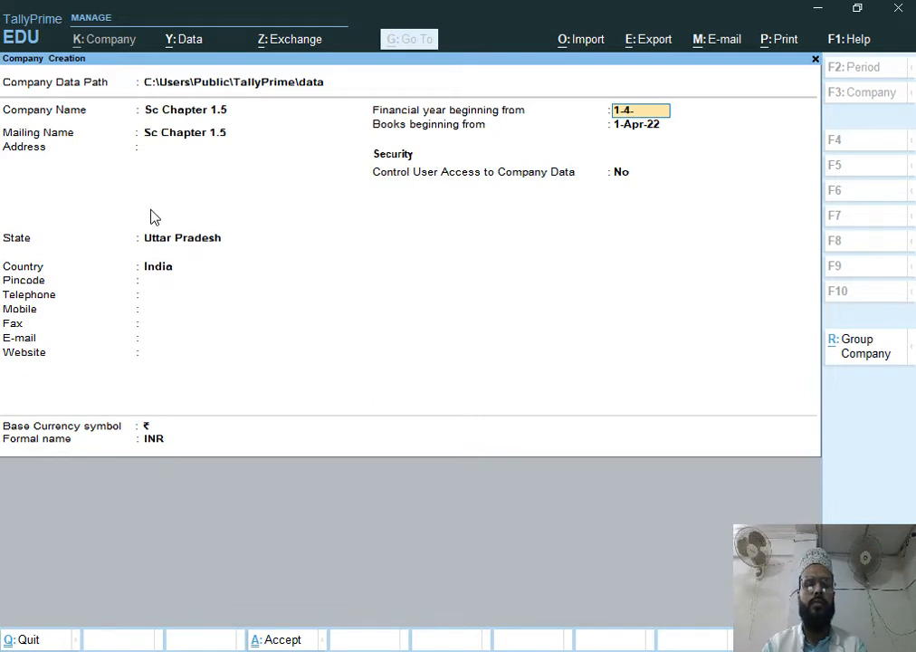
{"action": "key", "text": "Return"}
{"action": "key", "text": "ctrl+a"}
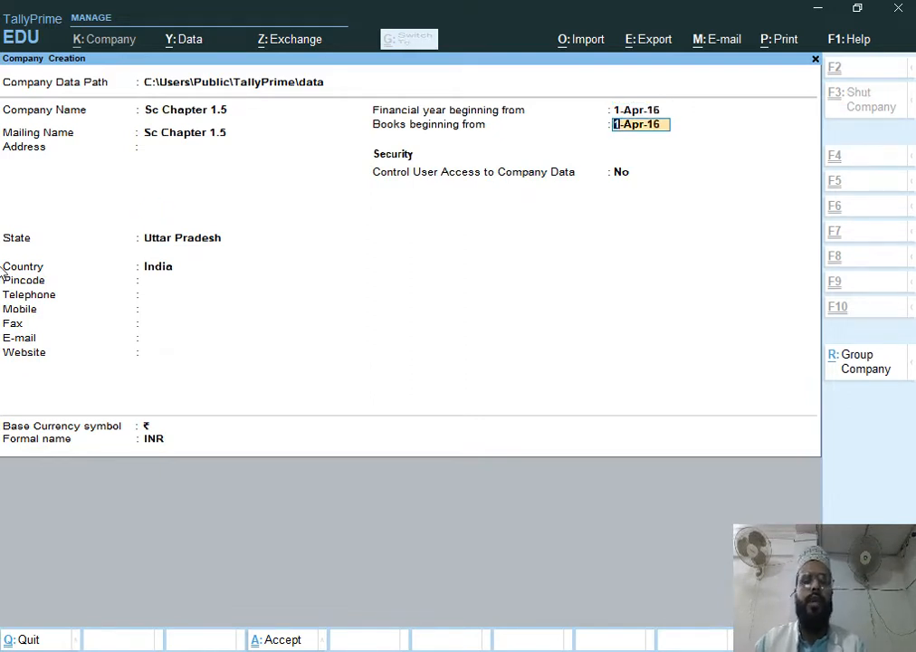
Consult the Chapter 1.5 exercise in Word, return to TallyPrime and disable Goods and Services Tax (GST) in the new company's features.
{"action": "key", "text": "alt+Tab"}
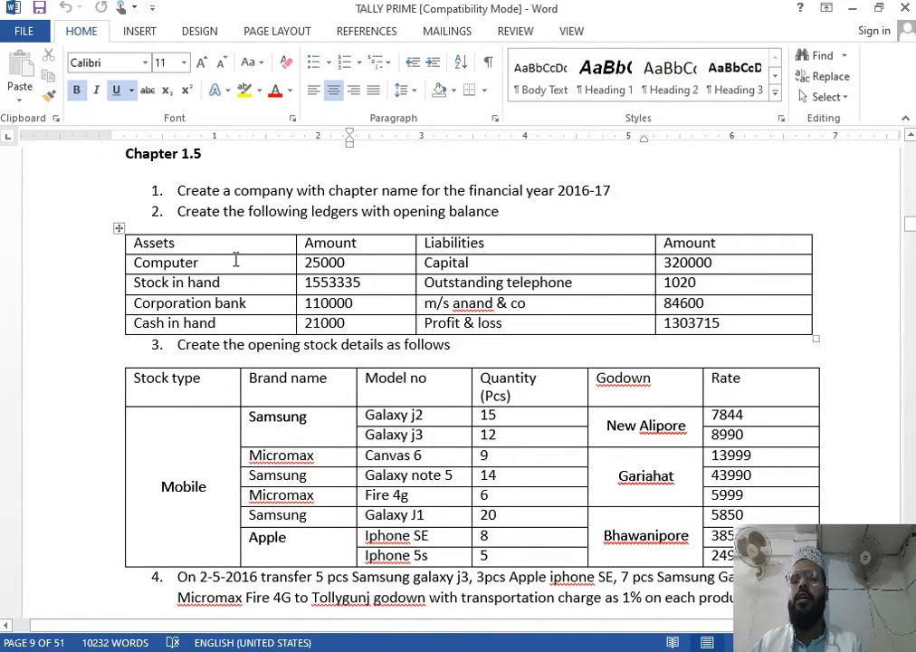
{"action": "key", "text": "alt+Tab"}
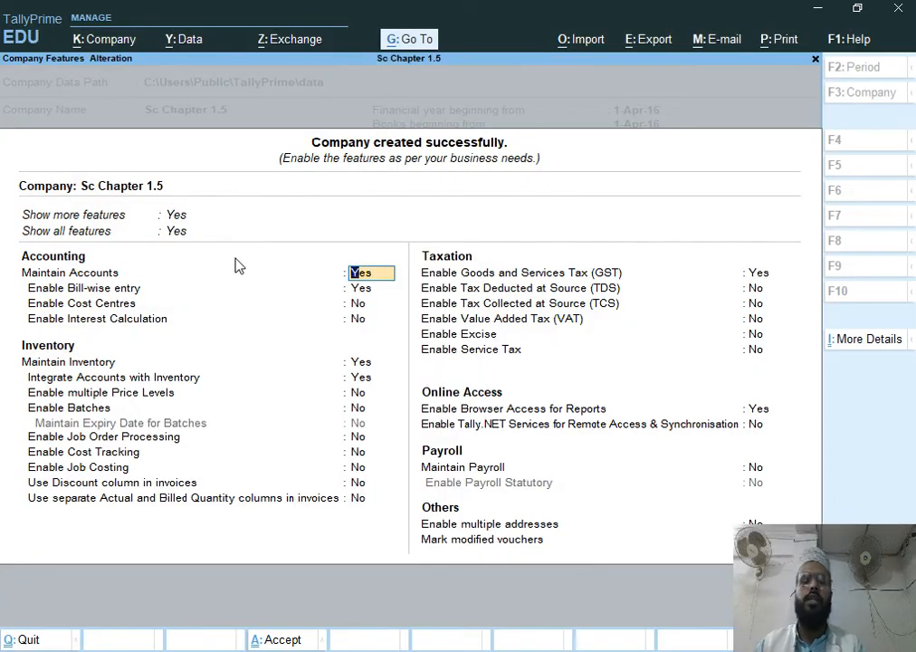
{"action": "key", "text": "Return"}
{"action": "key", "text": "Return"}
{"action": "key", "text": "Return"}
{"action": "key", "text": "Return"}
{"action": "key", "text": "Return"}
{"action": "key", "text": "Return"}
{"action": "key", "text": "Return"}
{"action": "key", "text": "Return"}
{"action": "key", "text": "Return"}
{"action": "key", "text": "Return"}
{"action": "key", "text": "Return"}
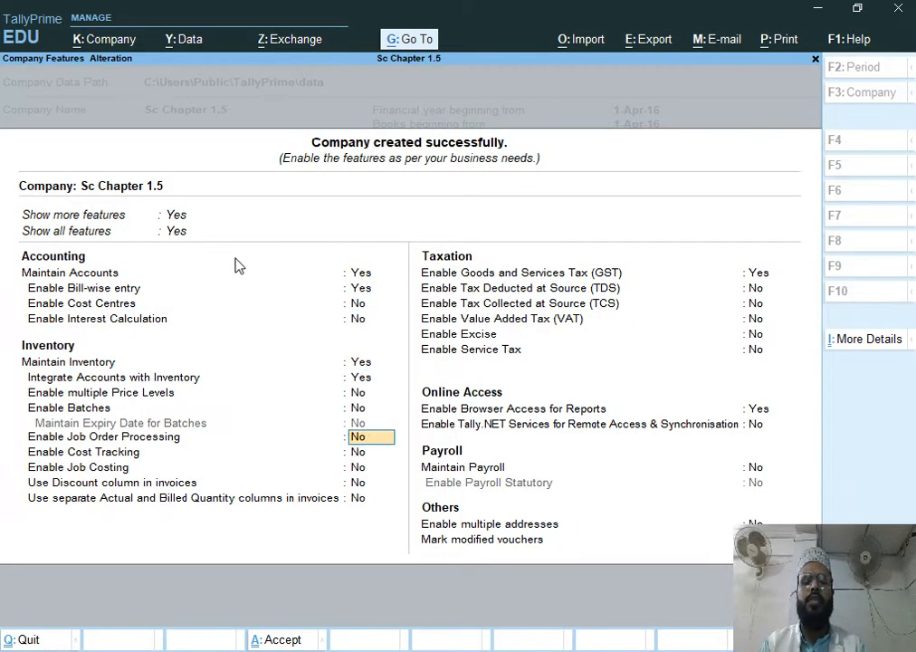
{"action": "key", "text": "Return"}
{"action": "key", "text": "Return"}
{"action": "type", "text": "n"}
{"action": "key", "text": "Return"}
{"action": "key", "text": "Return"}
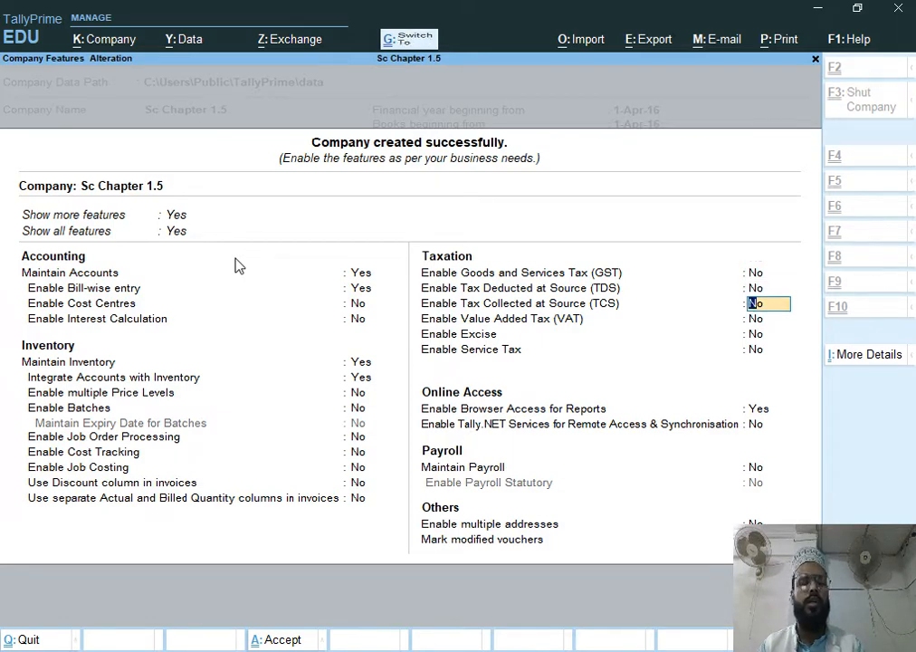
{"action": "key", "text": "ctrl+a"}
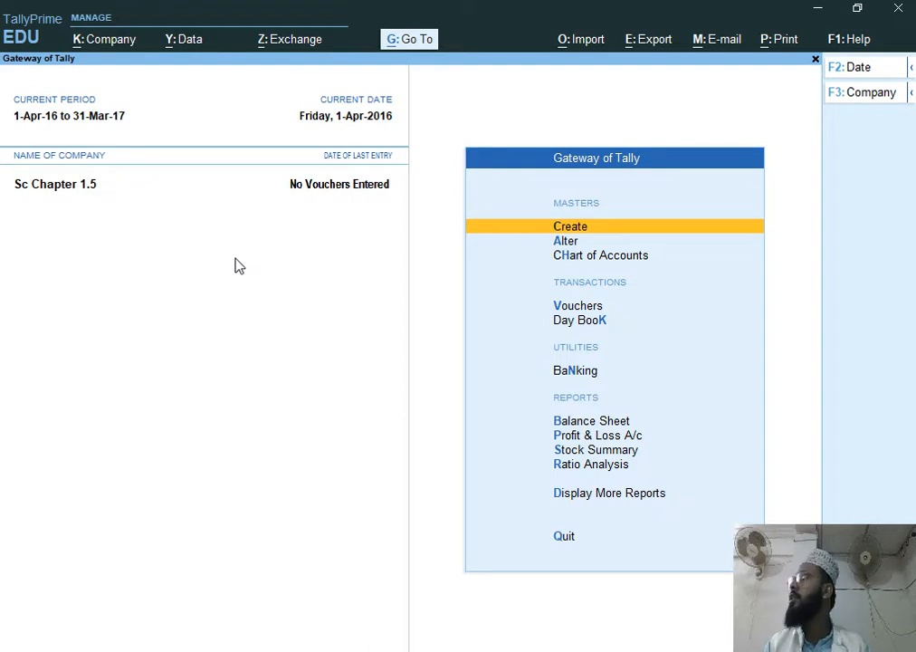
Open Multi Alter for All Items from the ledgers in the Chart of Accounts.
{"action": "key", "text": "Down"}
{"action": "key", "text": "Down"}
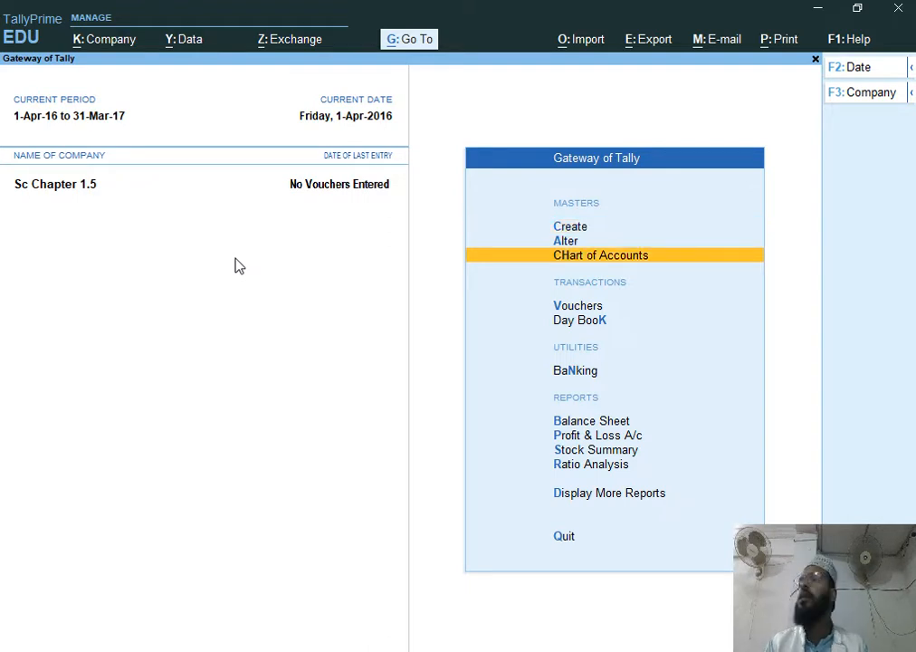
{"action": "key", "text": "Return"}
{"action": "key", "text": "Down"}
{"action": "key", "text": "Up"}
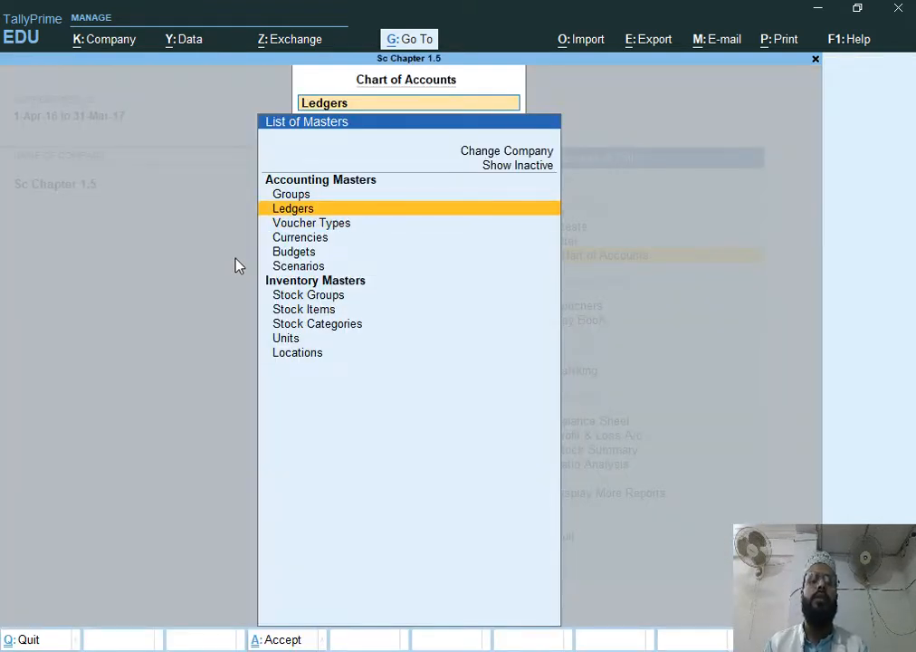
{"action": "key", "text": "Return"}
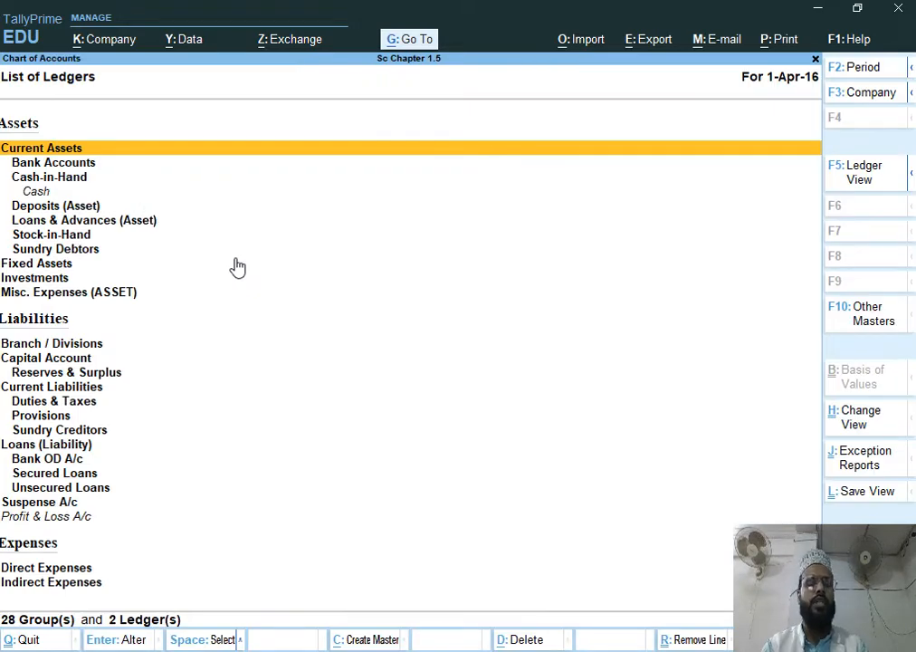
{"action": "key", "text": "alt+h"}
{"action": "key", "text": "Down"}
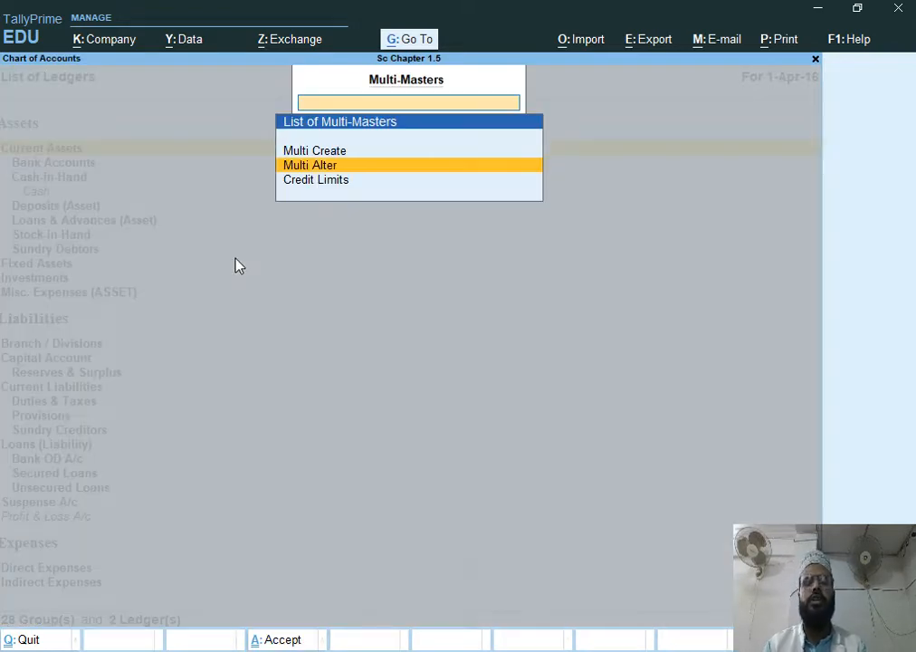
{"action": "key", "text": "Return"}
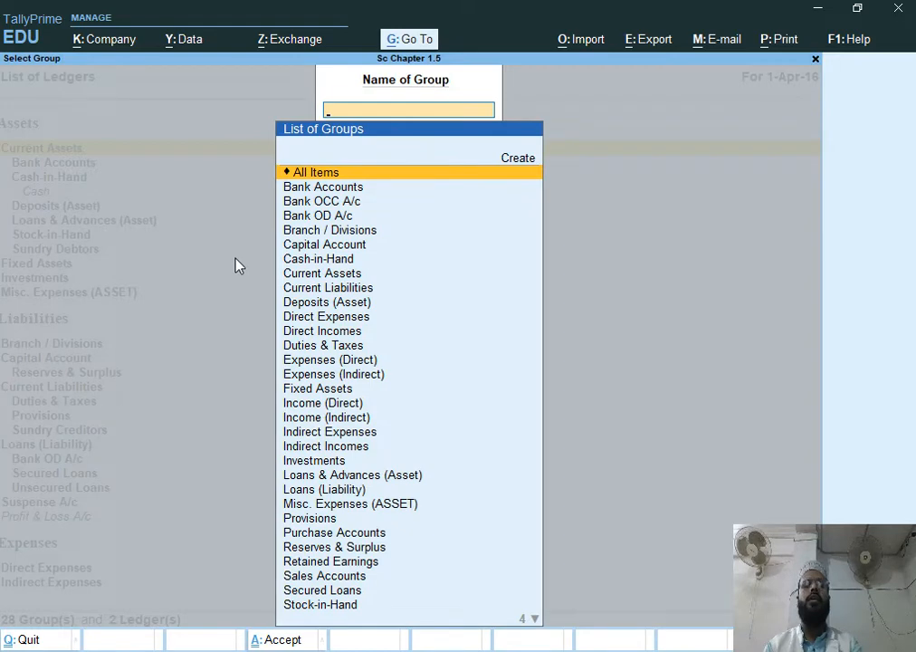
{"action": "key", "text": "Return"}
Give the Cash ledger under Cash-in-Hand an opening balance of 21000 Dr.
{"action": "key", "text": "Return"}
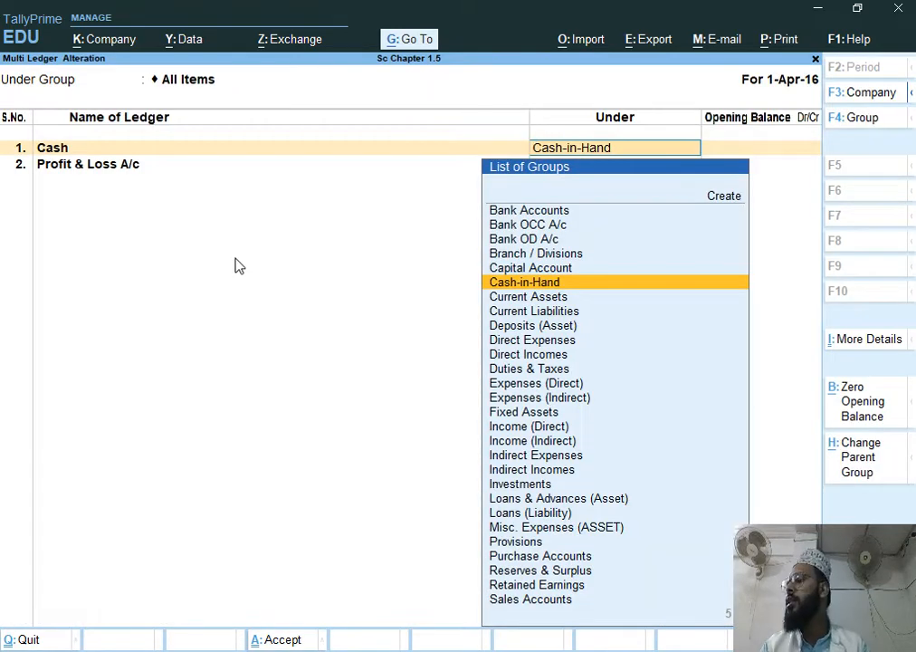
{"action": "key", "text": "Return"}
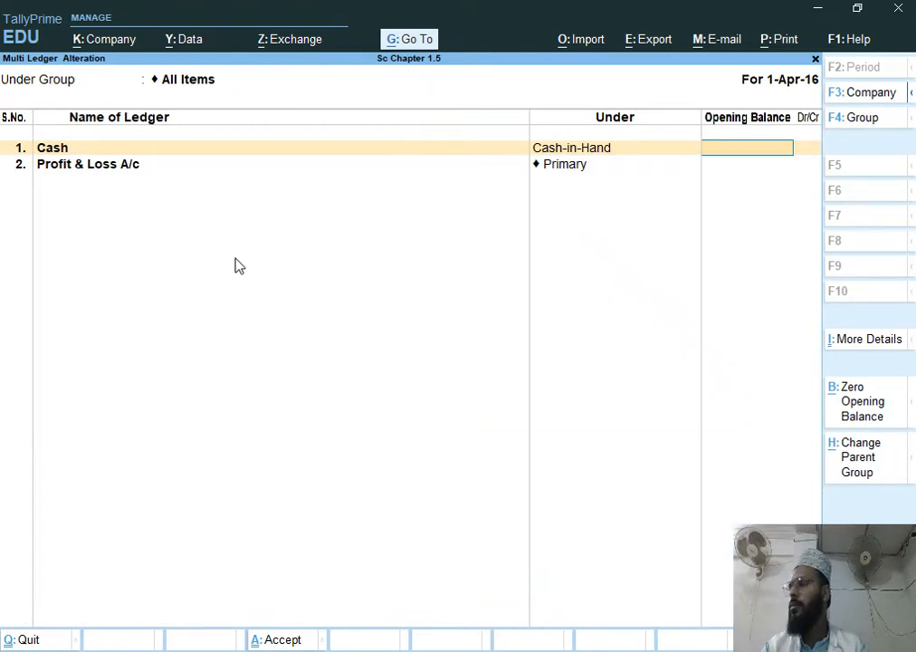
{"action": "type", "text": "21000"}
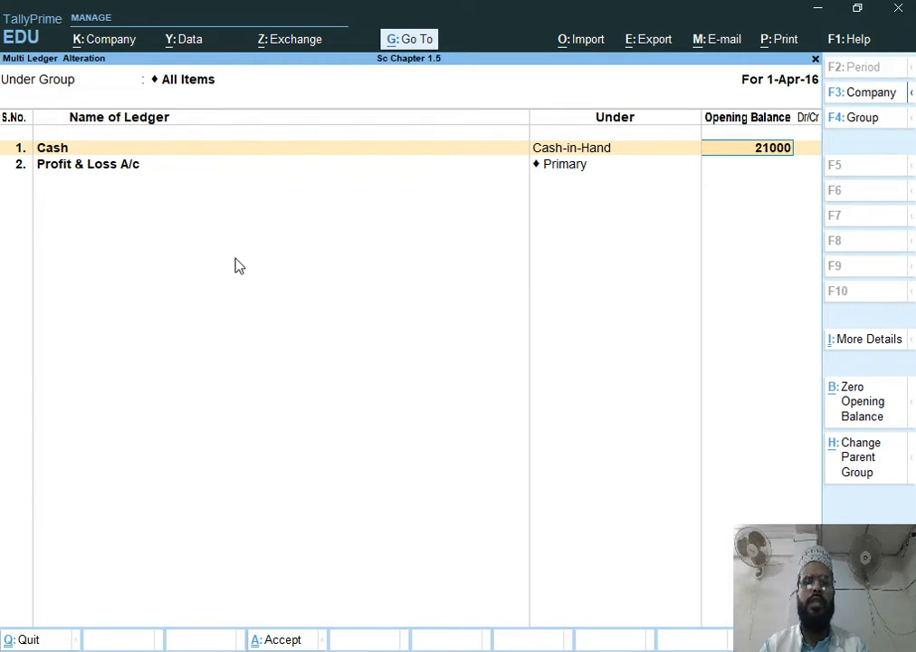
{"action": "key", "text": "Return"}
{"action": "key", "text": "Return"}
{"action": "key", "text": "Return"}
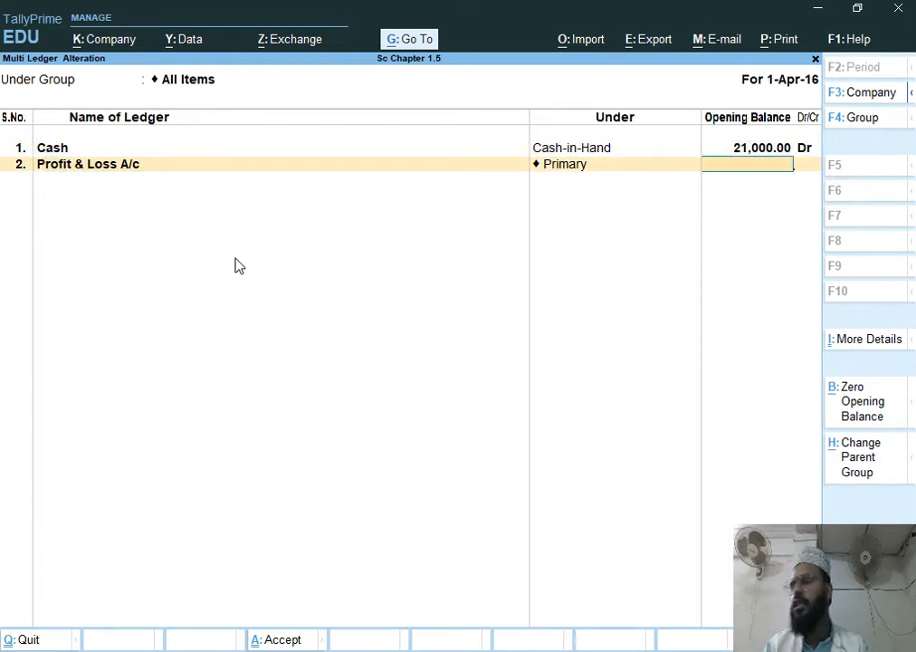
Give the Profit & Loss A/c ledger an opening balance of 1303715 Cr.
{"action": "type", "text": "1"}
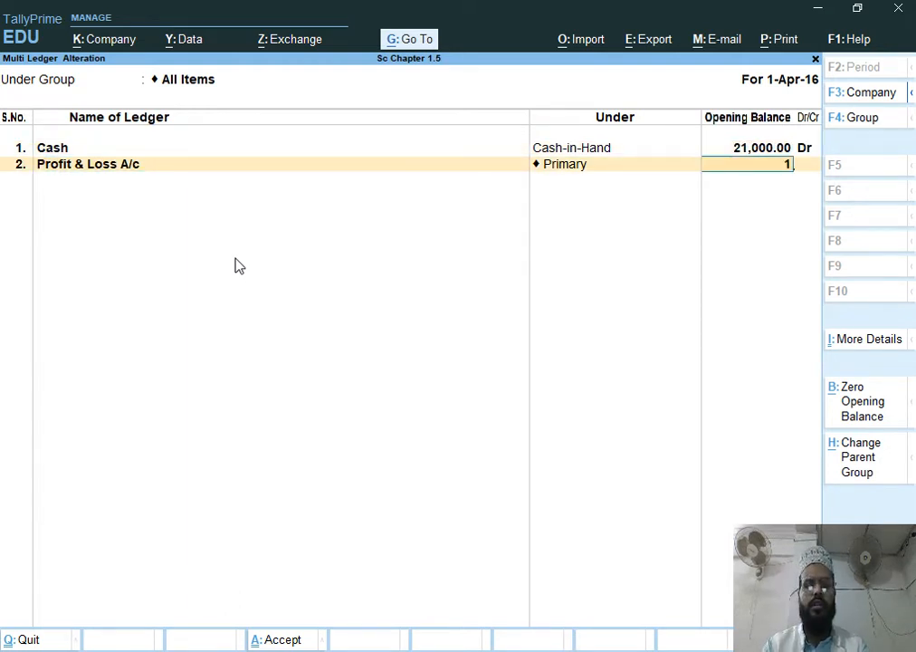
{"action": "type", "text": "3,0"}
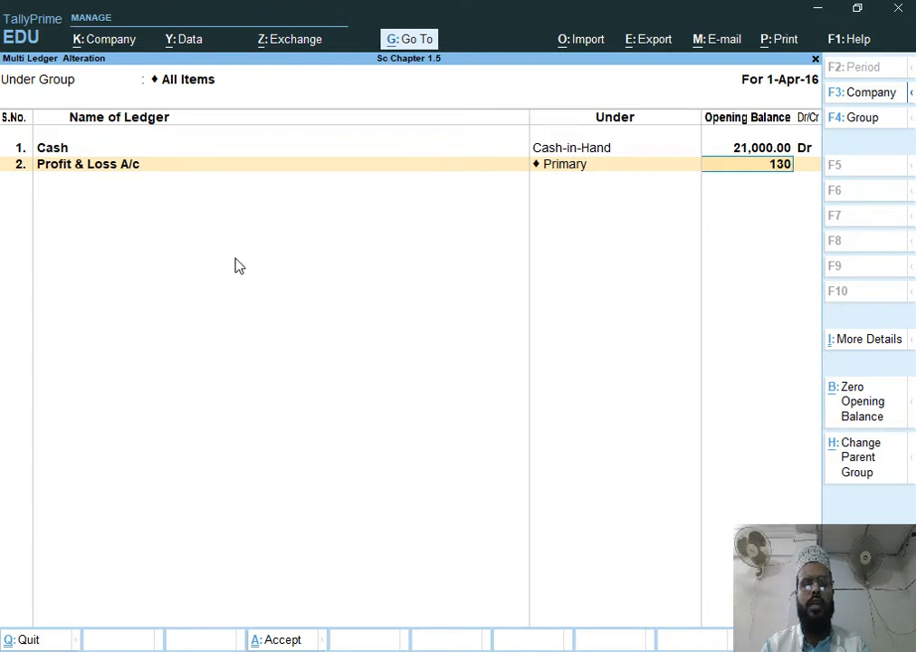
{"action": "type", "text": "3"}
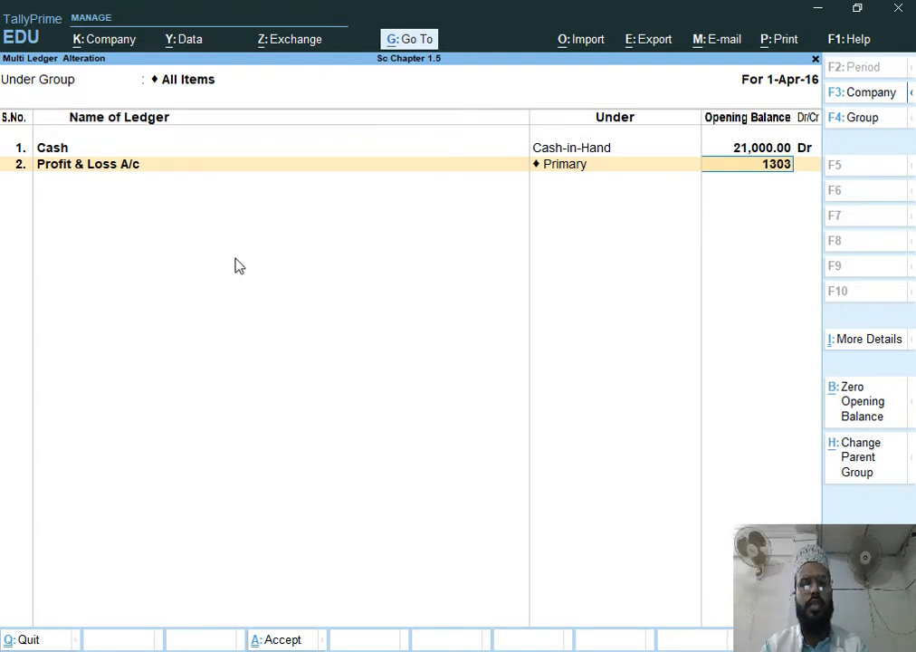
{"action": "type", "text": ",715"}
{"action": "key", "text": "Return"}
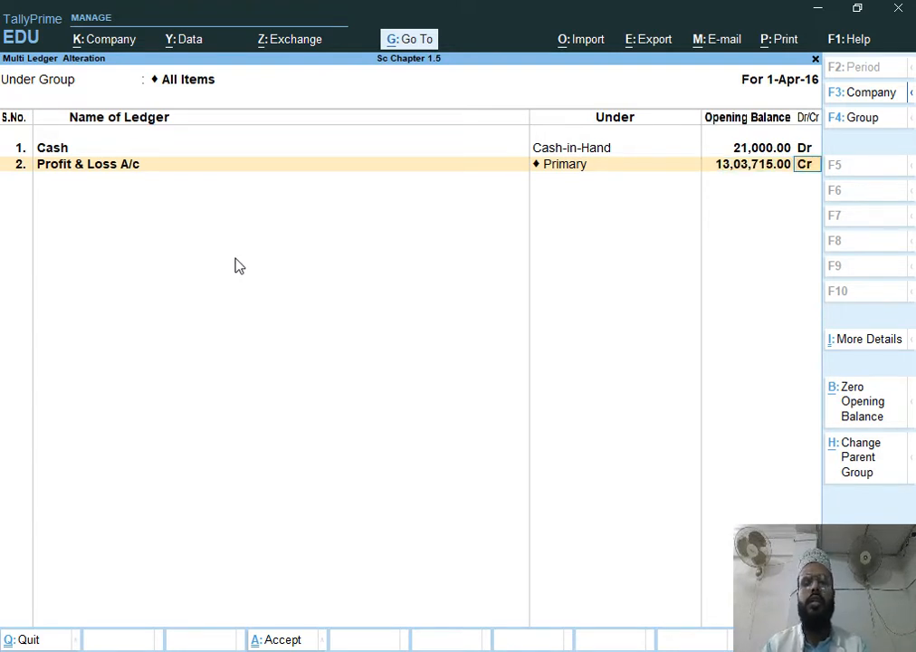
{"action": "key", "text": "Return"}
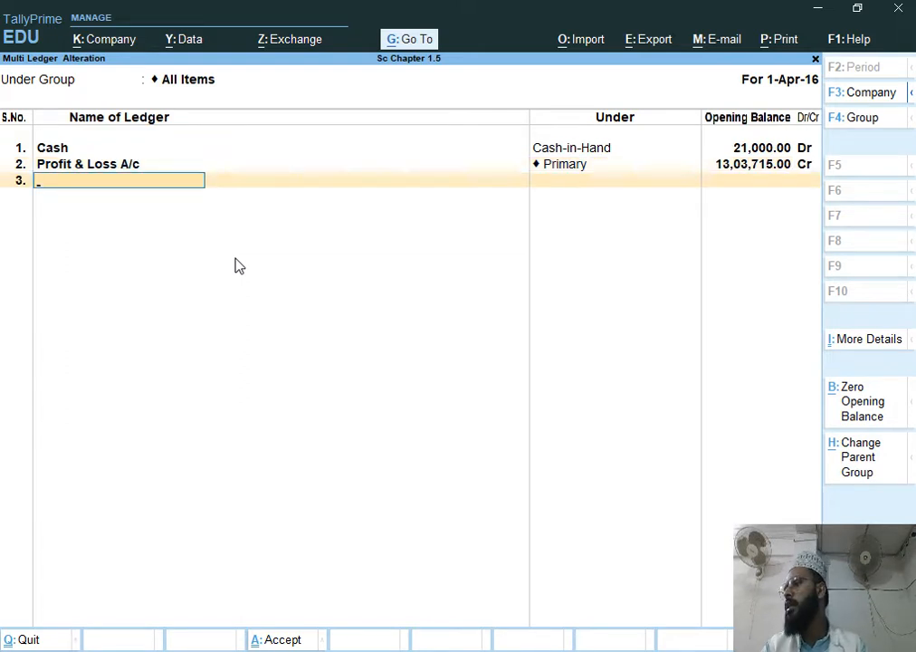
Add a Computer ledger under Fixed Assets with an opening balance of 25000 Dr.
{"action": "type", "text": "Compu"}
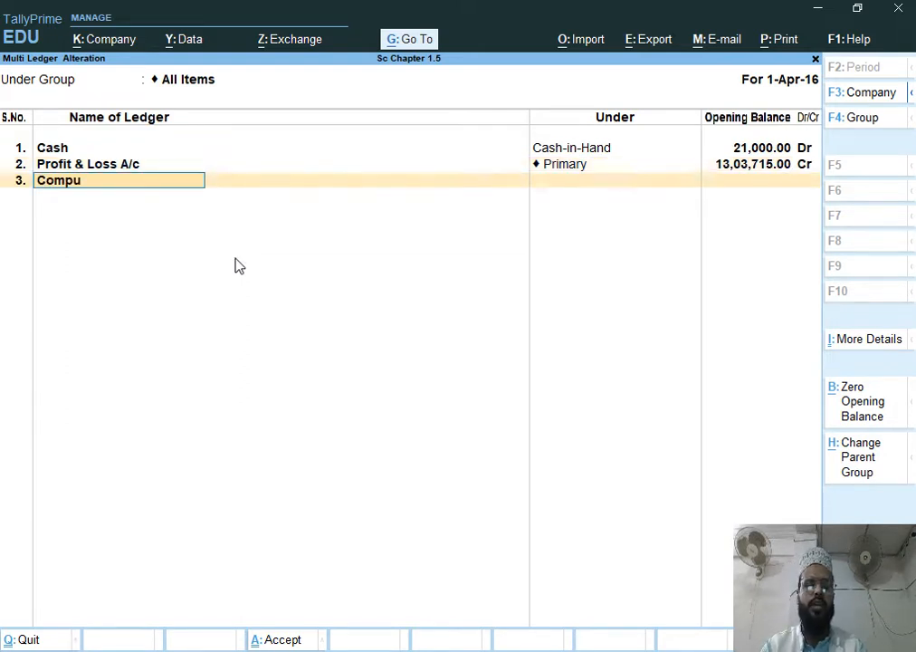
{"action": "type", "text": "ter"}
{"action": "key", "text": "Return"}
{"action": "type", "text": "F"}
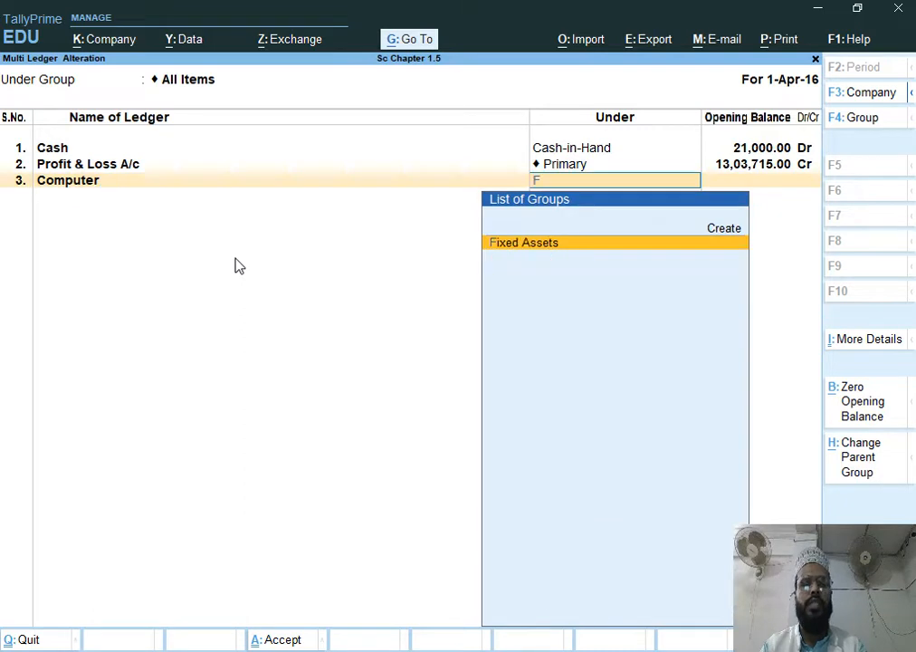
{"action": "key", "text": "Return"}
{"action": "type", "text": "250000"}
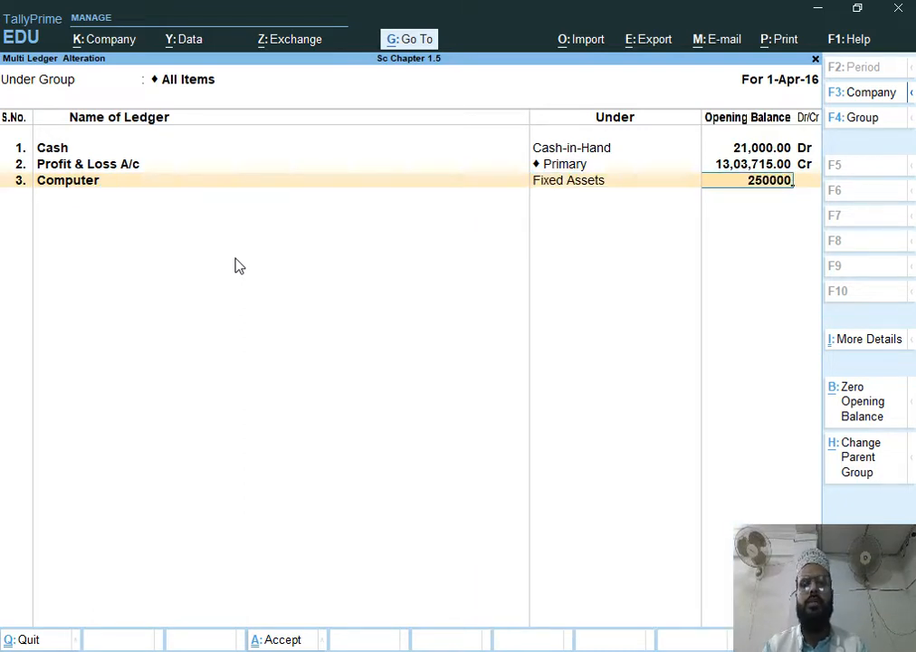
{"action": "key", "text": "BackSpace"}
{"action": "key", "text": "Return"}
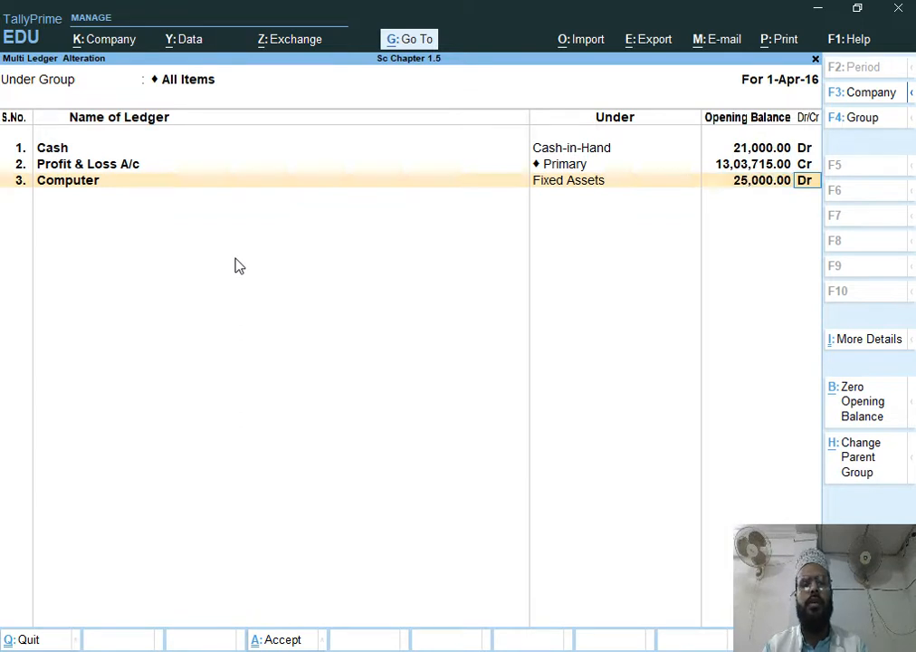
{"action": "key", "text": "Return"}
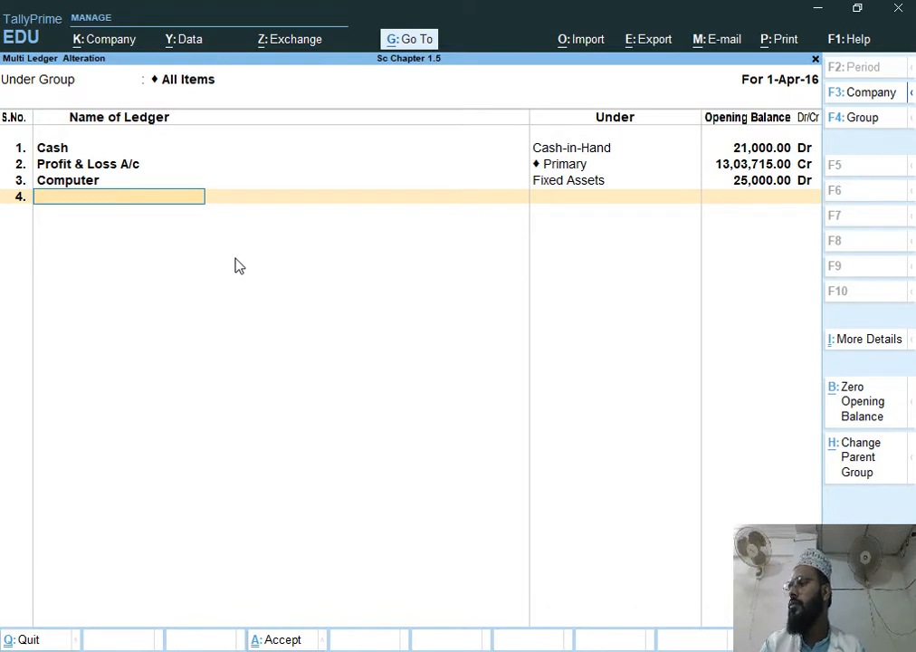
Add a Corporation Bank ledger under Bank Accounts with an opening balance of 110000 Dr.
{"action": "type", "text": "Corp"}
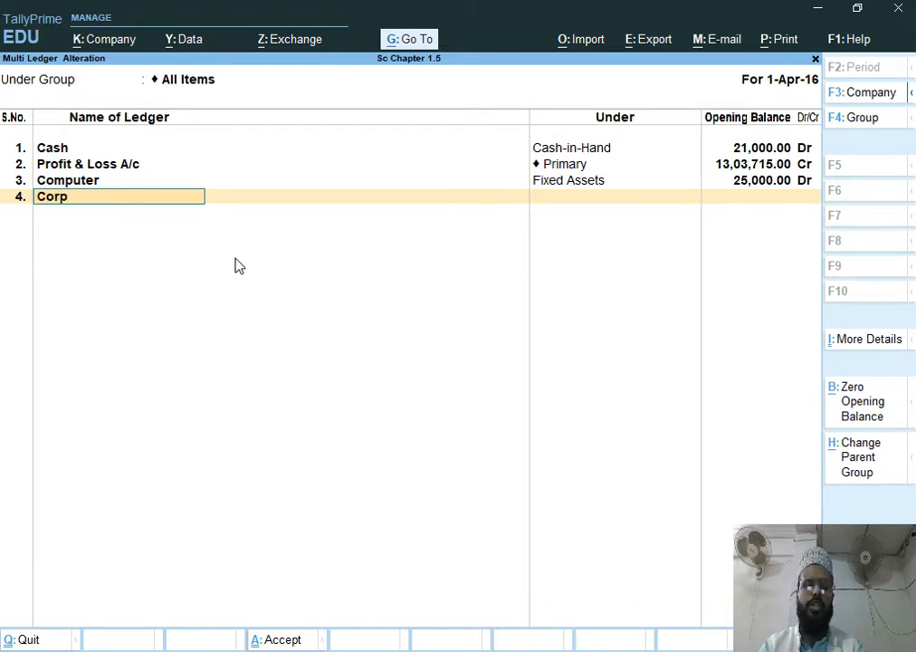
{"action": "type", "text": "oration"}
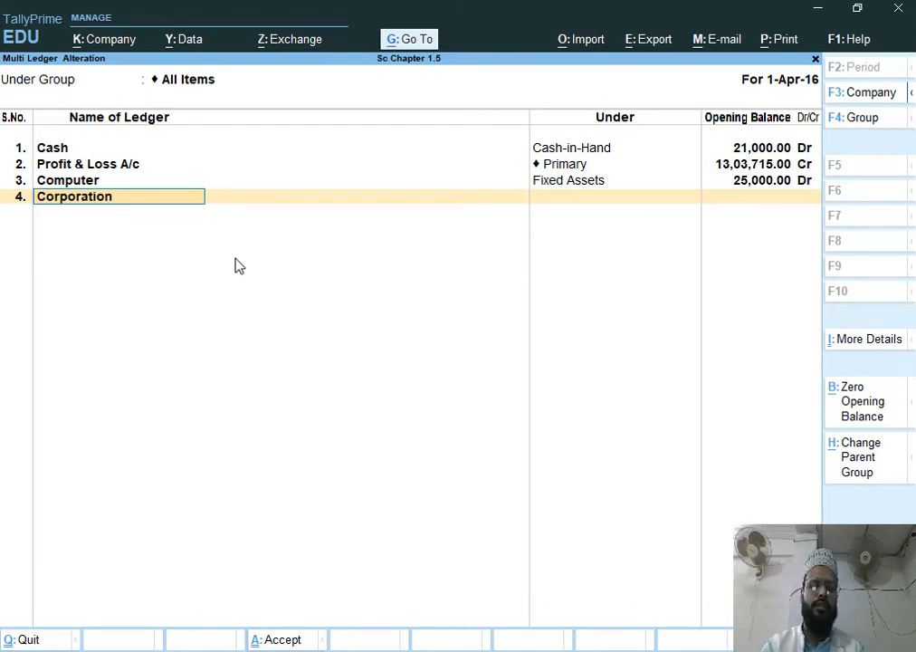
{"action": "type", "text": " Bank"}
{"action": "key", "text": "Return"}
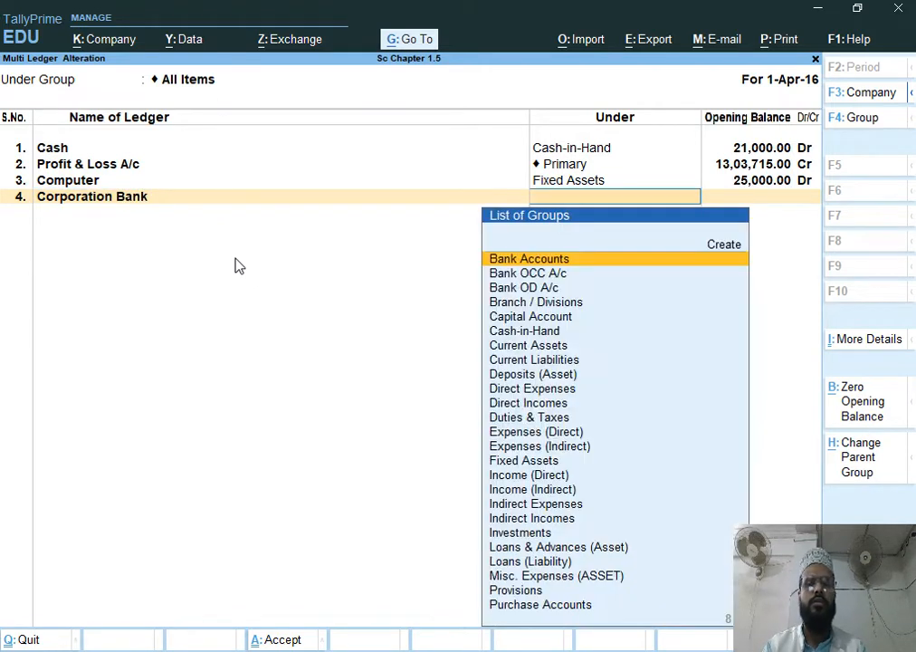
{"action": "key", "text": "Return"}
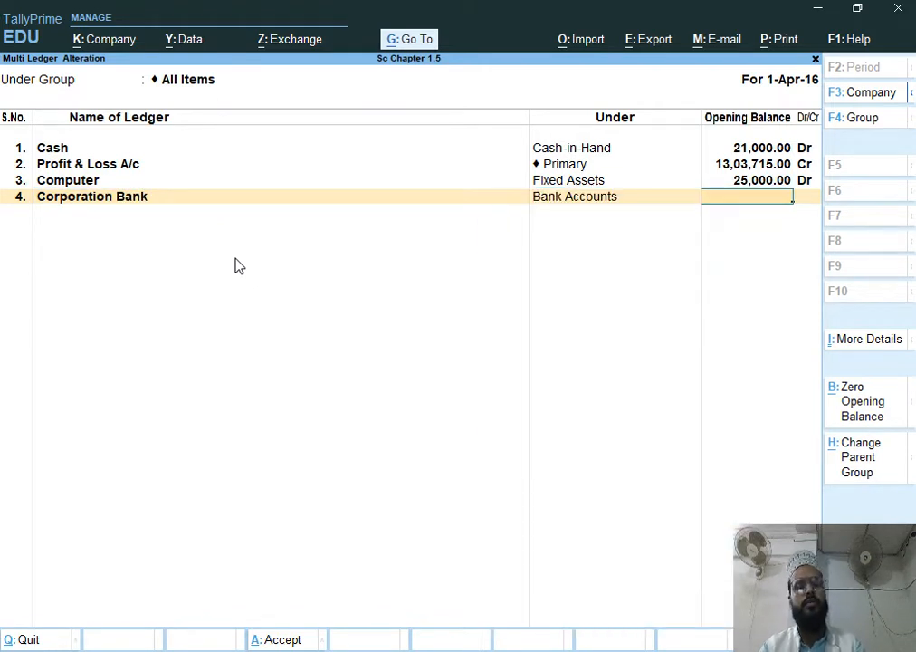
{"action": "type", "text": "110000"}
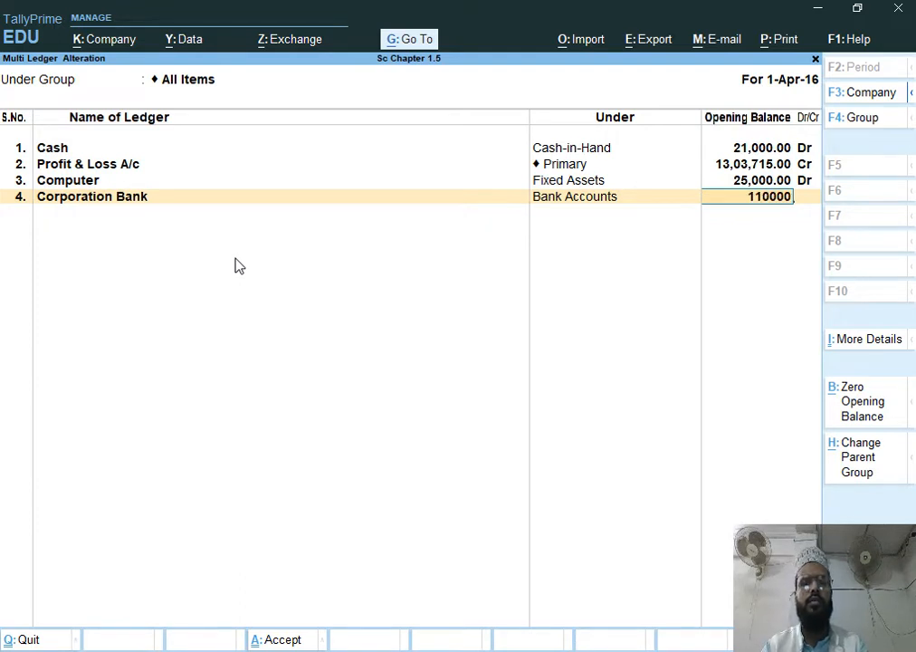
{"action": "key", "text": "Return"}
{"action": "key", "text": "Return"}
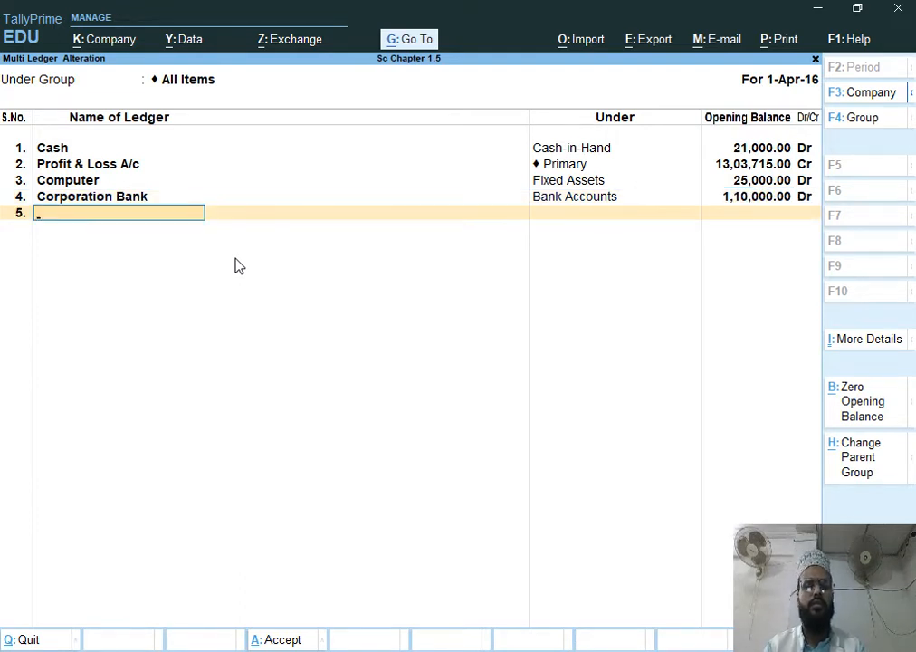
Add a Capital ledger under Capital Account with an opening balance of 320000 Cr.
{"action": "type", "text": "Capital"}
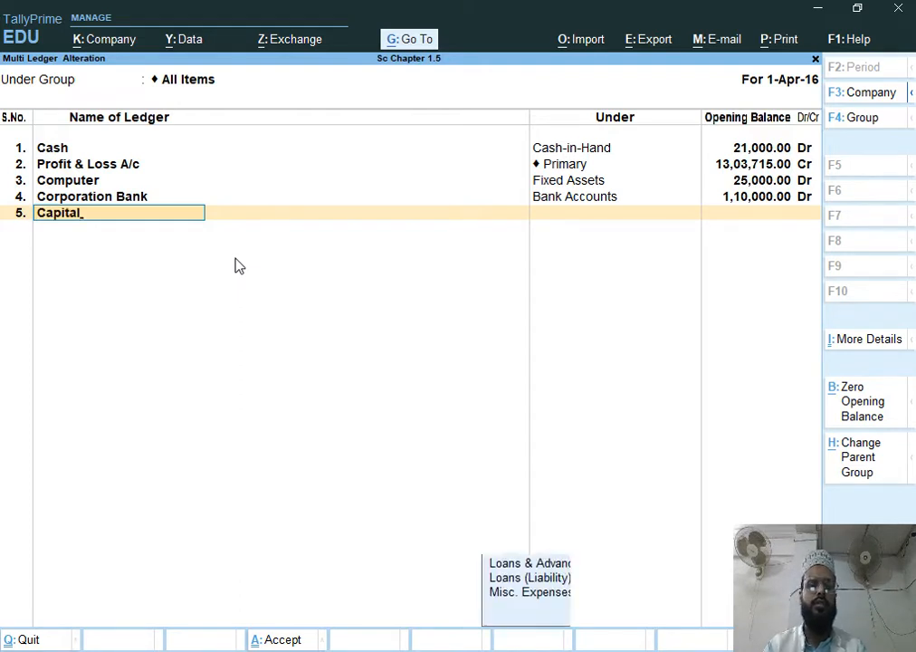
{"action": "key", "text": "Return"}
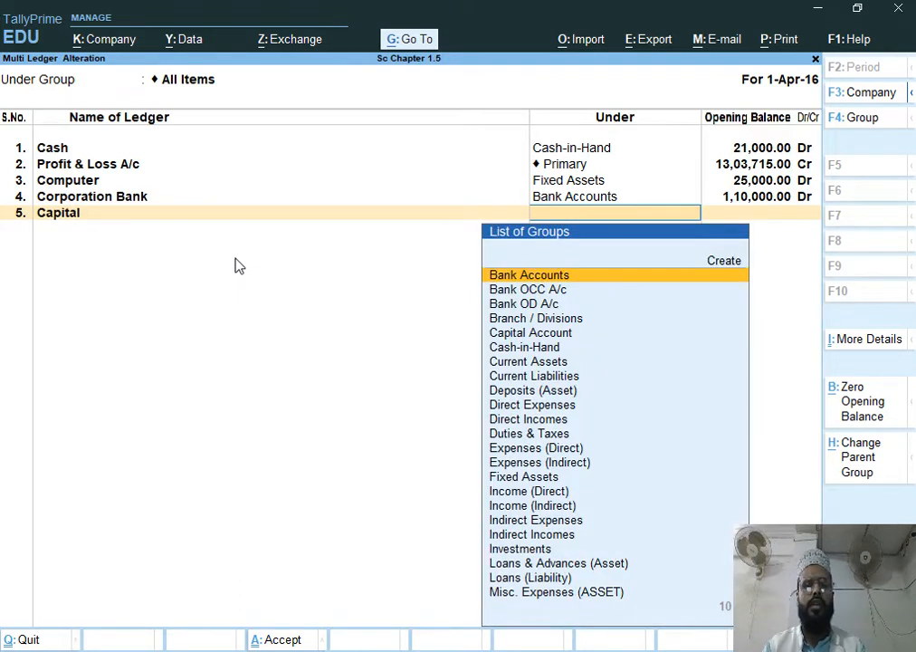
{"action": "type", "text": "C"}
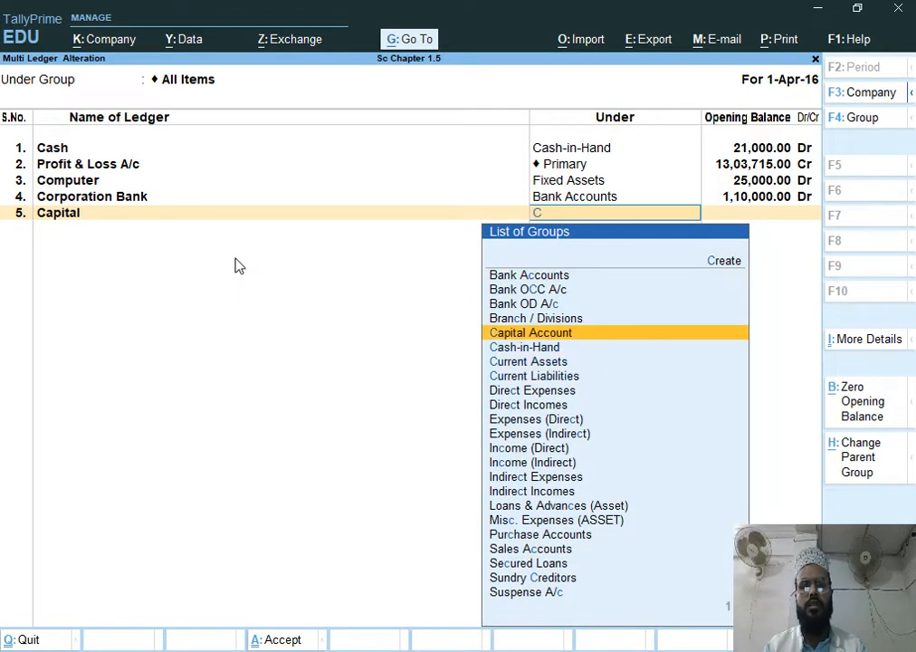
{"action": "key", "text": "Return"}
{"action": "type", "text": "320000"}
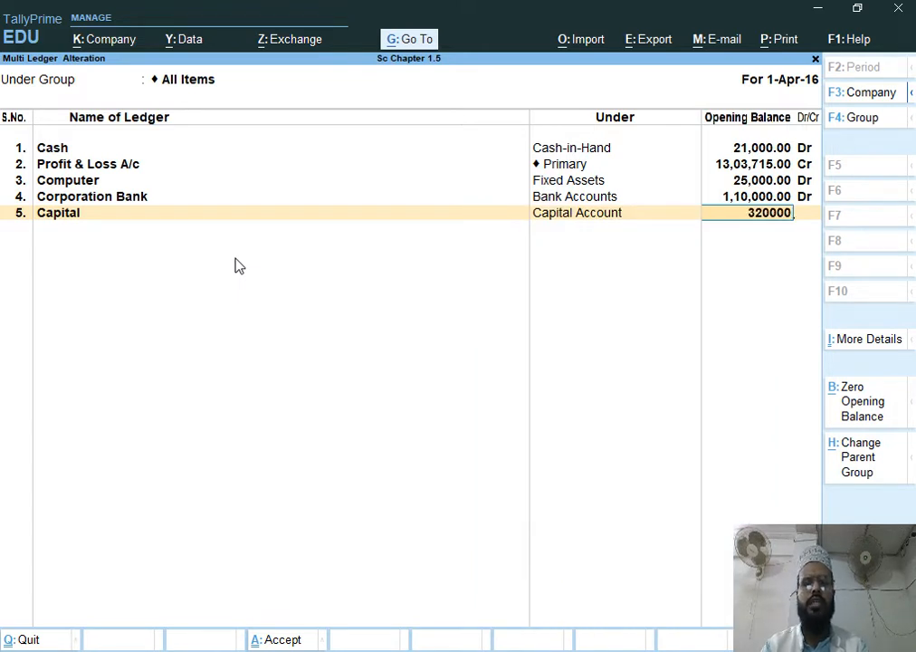
{"action": "key", "text": "Return"}
{"action": "key", "text": "Return"}
Name the sixth ledger O/s Telphone Bill.
{"action": "type", "text": "O/s Telphon"}
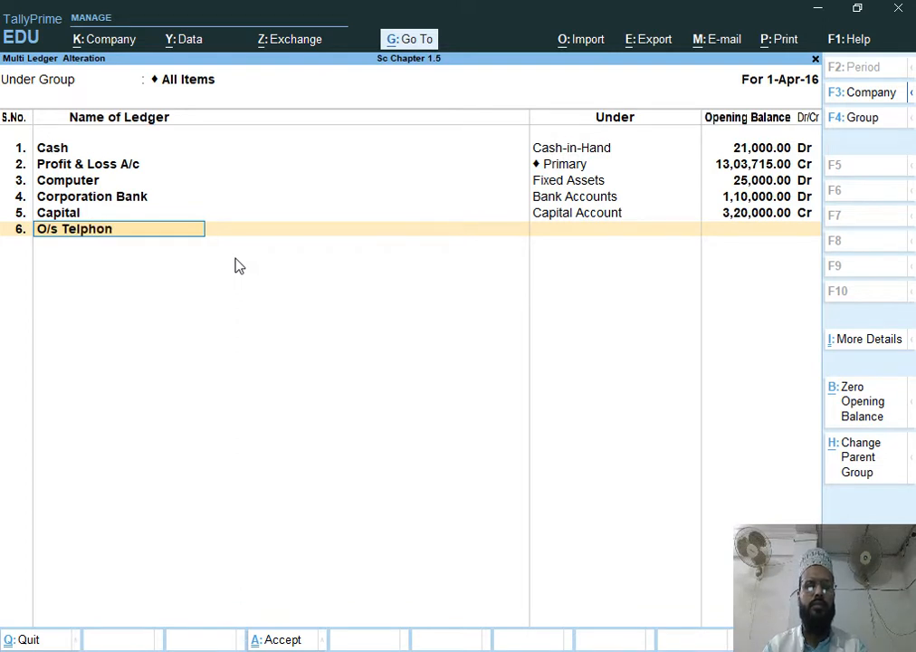
{"action": "type", "text": "e Bill"}
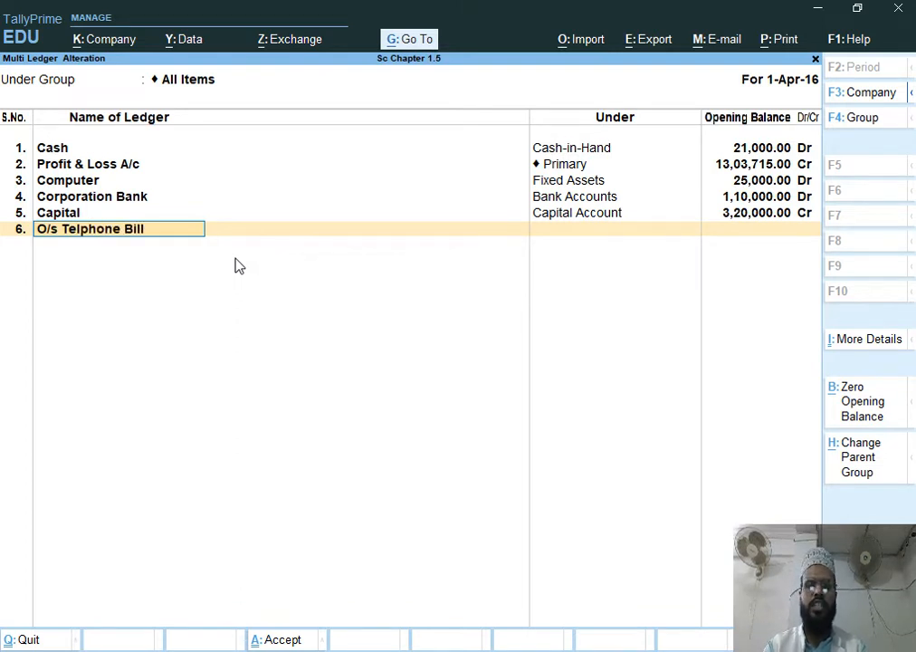
{"action": "key", "text": "Return"}
Create a new group O/s Exp under Current Liabilities as the parent of the O/s Telphone Bill ledger, keeping the remaining group options at their defaults.
{"action": "type", "text": "O"}
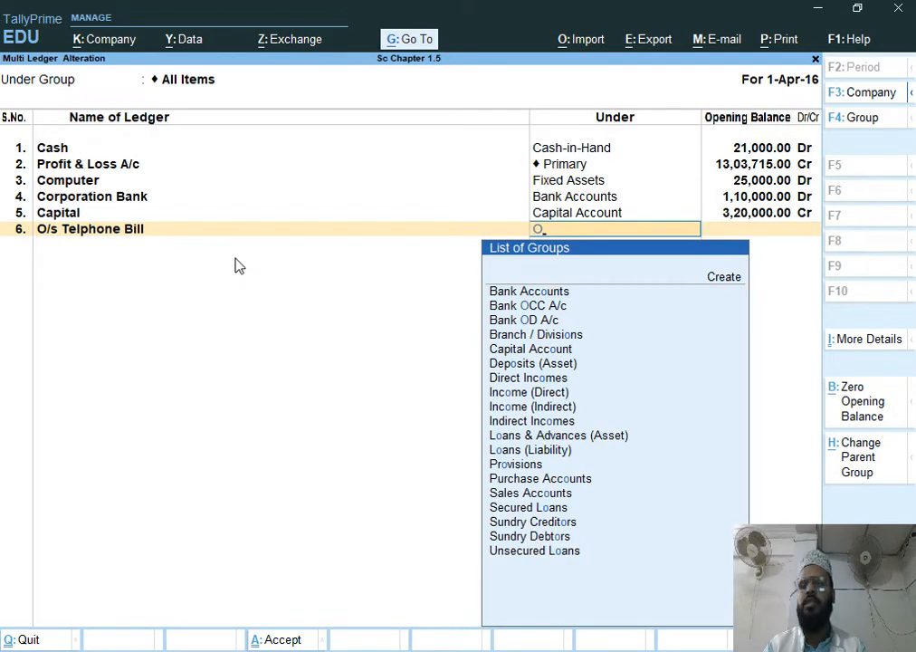
{"action": "key", "text": "alt+c"}
{"action": "type", "text": "O"}
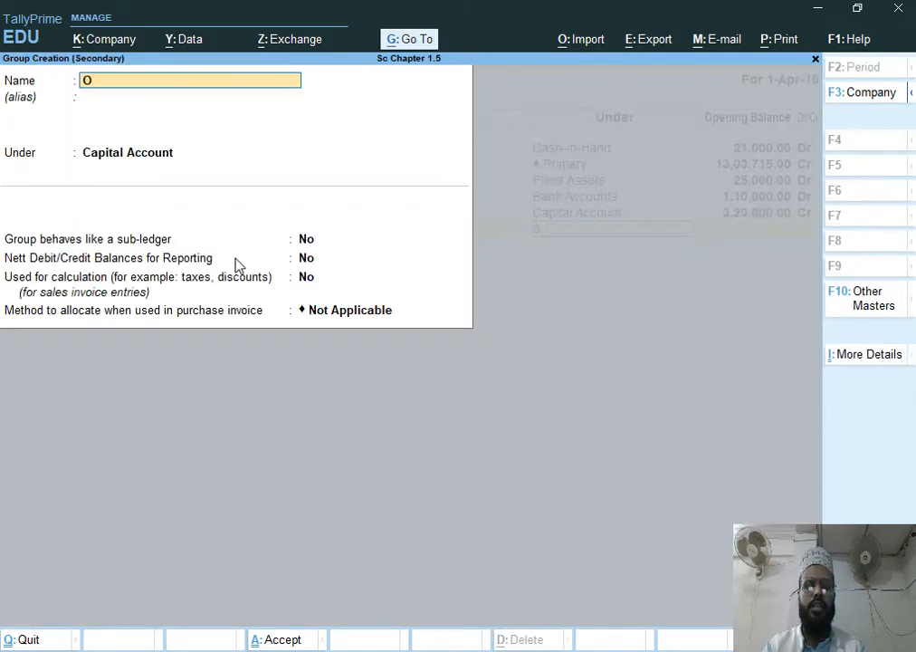
{"action": "type", "text": "/s Exp"}
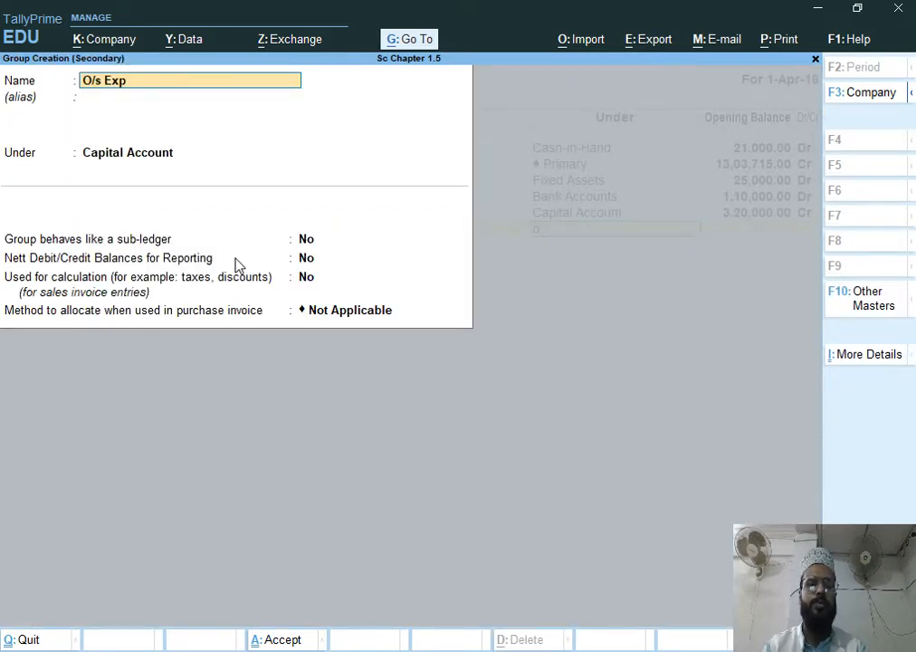
{"action": "key", "text": "Return"}
{"action": "type", "text": "C"}
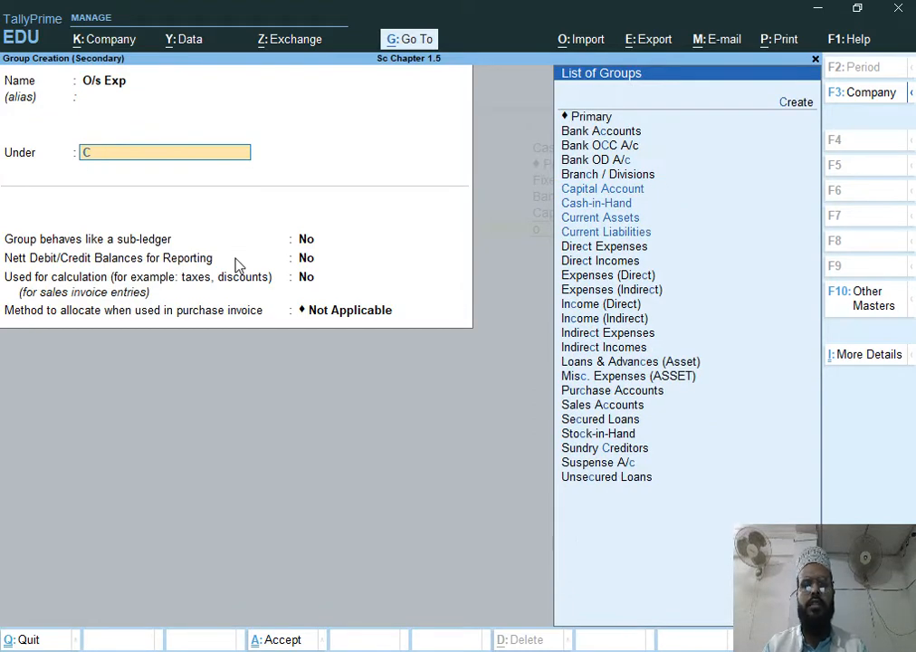
{"action": "key", "text": "Down"}
{"action": "key", "text": "Down"}
{"action": "key", "text": "Down"}
{"action": "key", "text": "Return"}
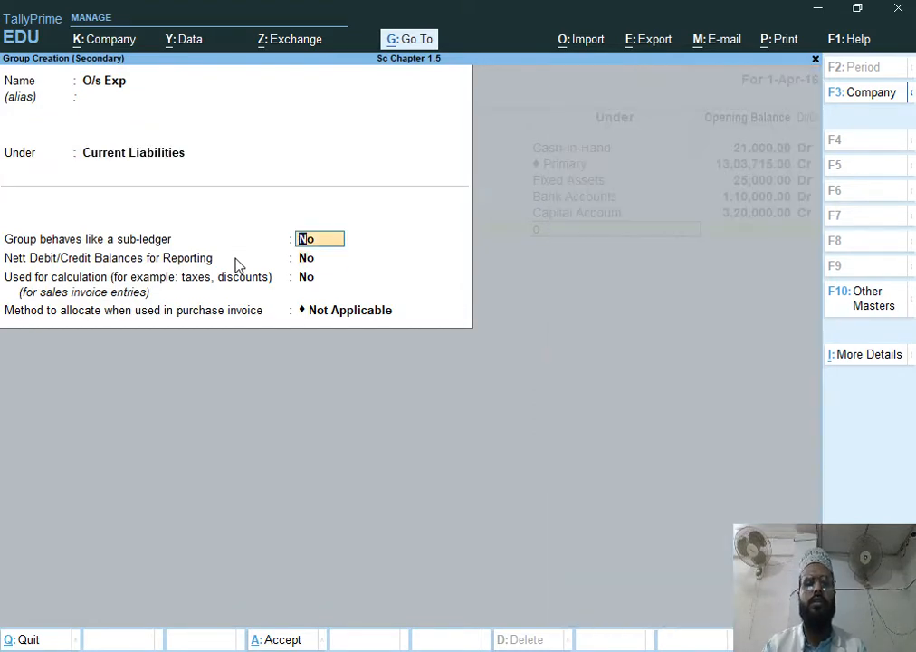
{"action": "key", "text": "Return"}
{"action": "key", "text": "Return"}
{"action": "key", "text": "Return"}
{"action": "key", "text": "Return"}
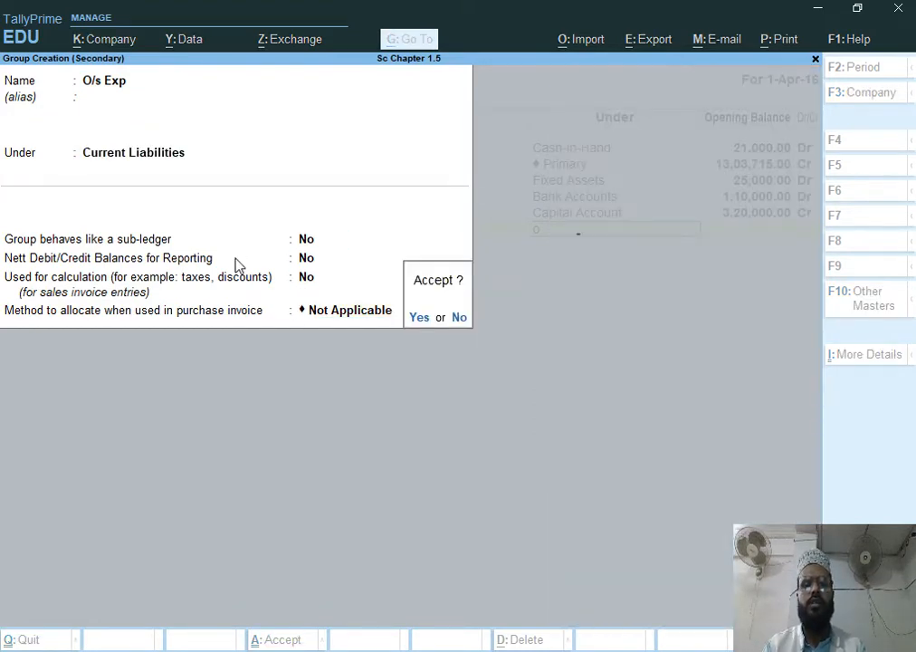
{"action": "key", "text": "Return"}
Give the O/s Telphone Bill ledger an opening balance of 1020 Cr.
{"action": "type", "text": "1020"}
{"action": "key", "text": "Return"}
{"action": "key", "text": "Return"}
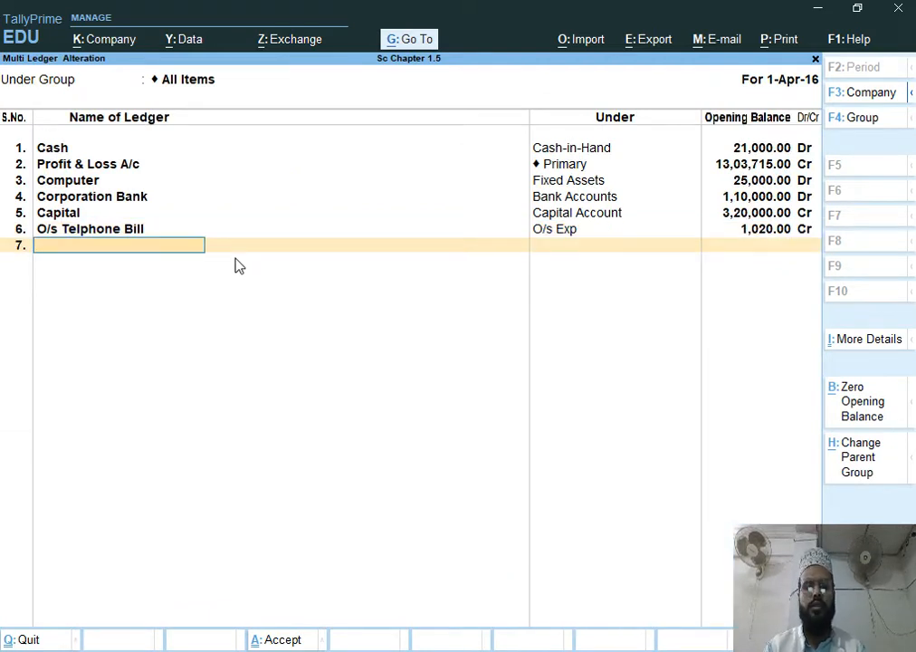
Name the seventh ledger M/s Anand & Co.
{"action": "type", "text": "M/s Amad"}
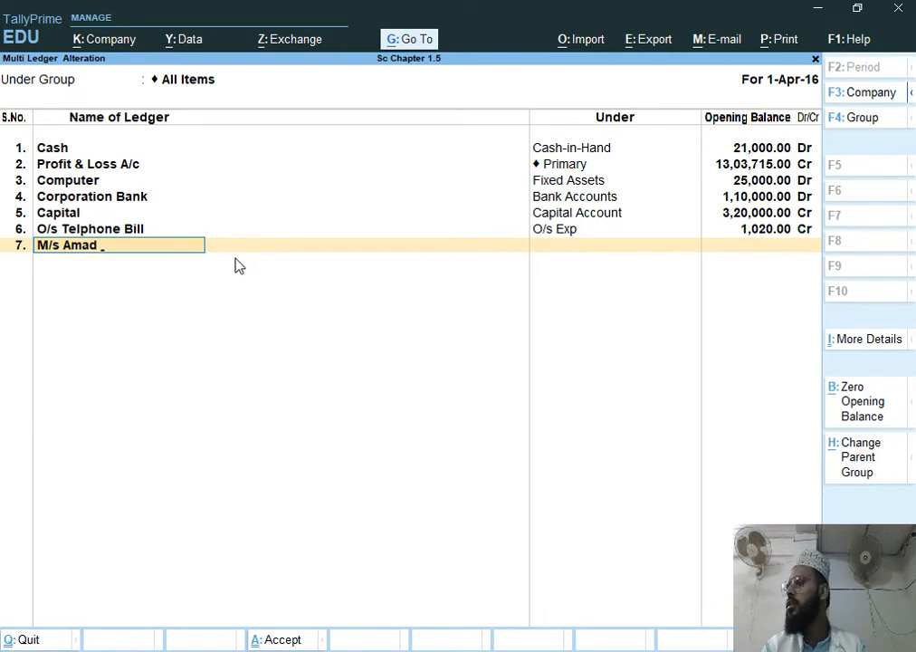
{"action": "key", "text": "BackSpace"}
{"action": "key", "text": "BackSpace"}
{"action": "key", "text": "BackSpace"}
{"action": "key", "text": "BackSpace"}
{"action": "type", "text": "a"}
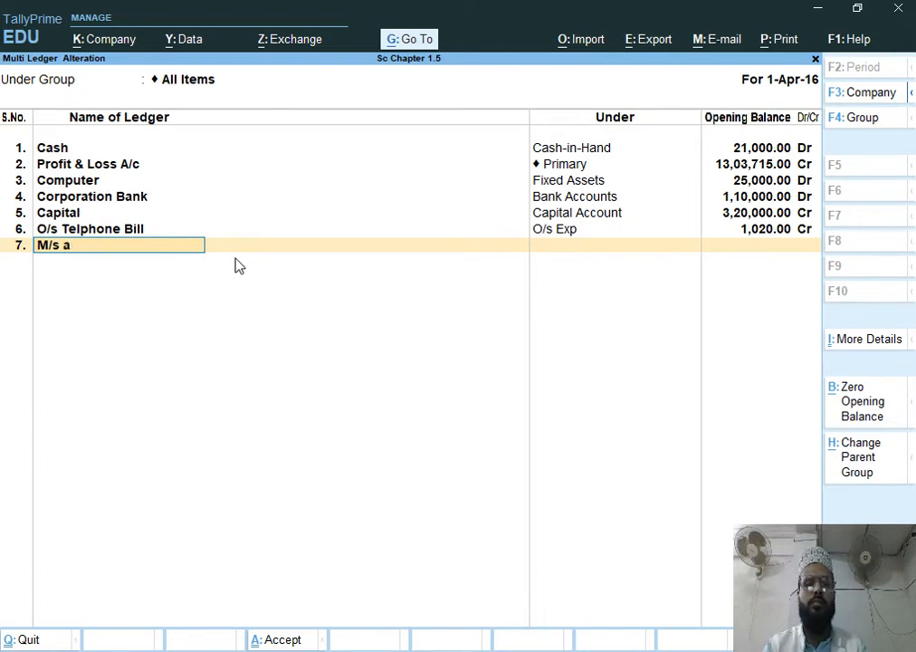
{"action": "type", "text": "nand"}
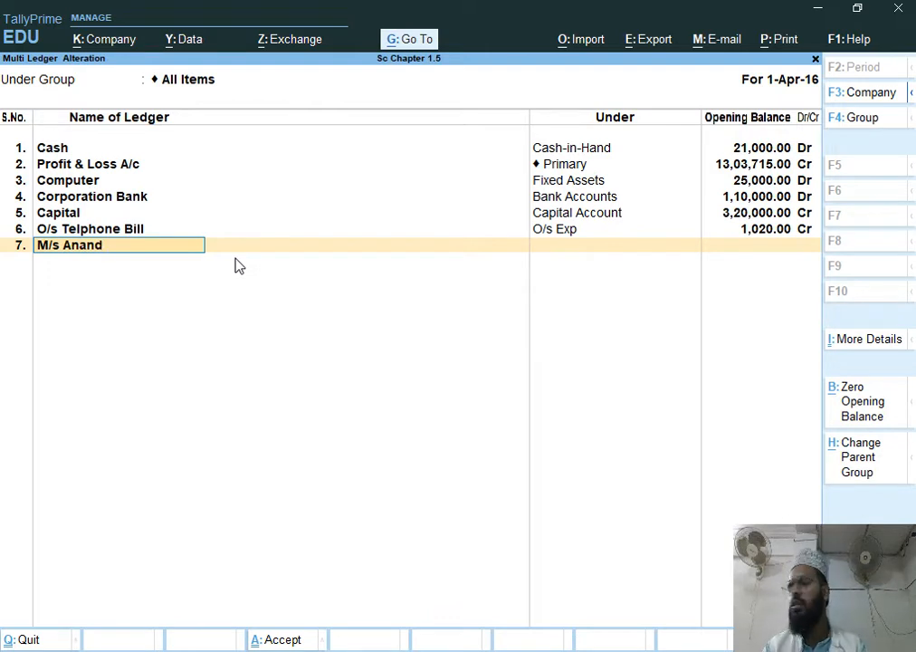
{"action": "type", "text": "o"}
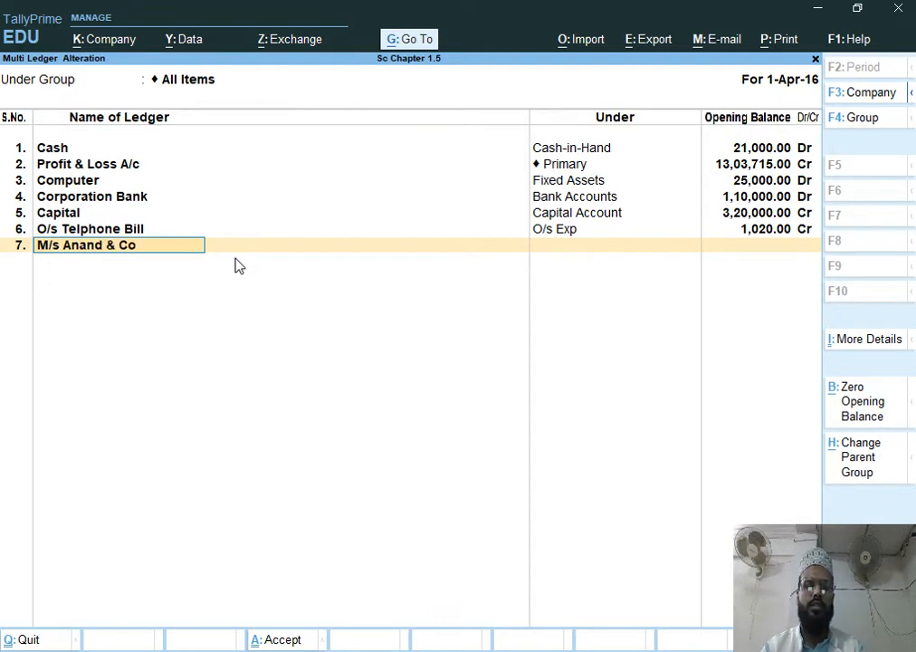
{"action": "key", "text": "Return"}
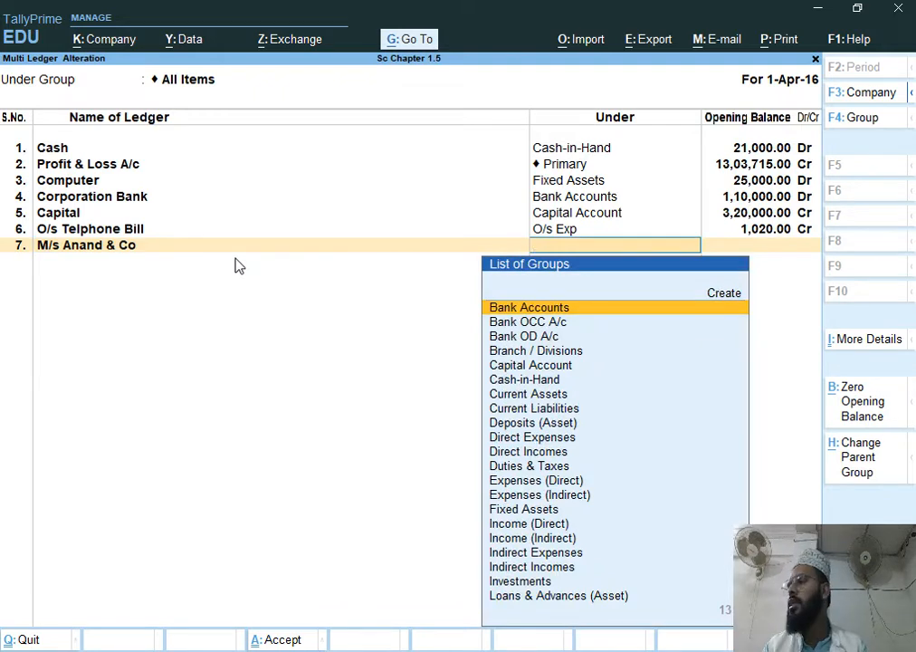
Place the M/s Anand & Co ledger under Sundry Creditors with an opening balance of 84600 Cr.
{"action": "type", "text": "S"}
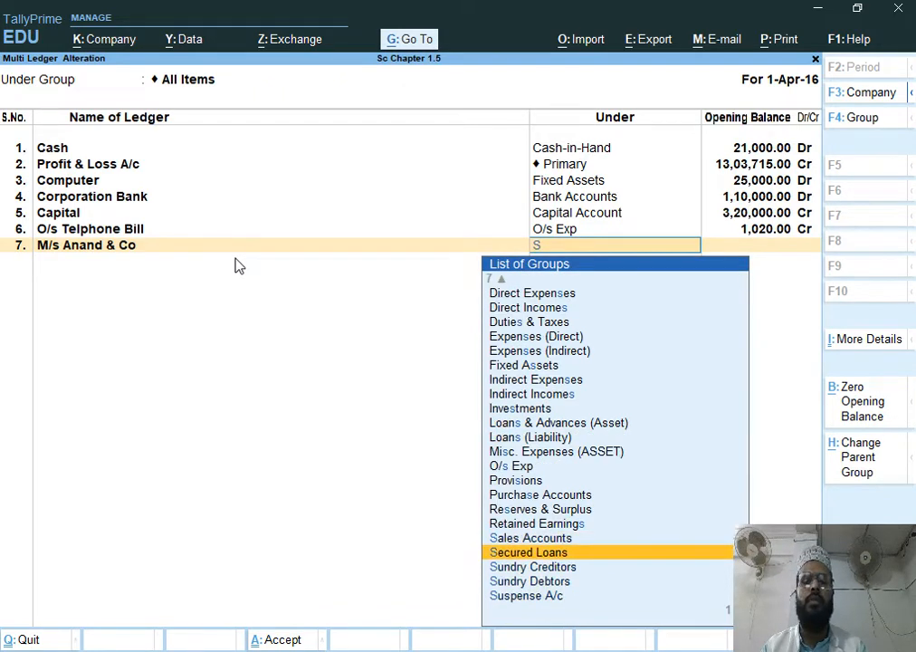
{"action": "key", "text": "Down"}
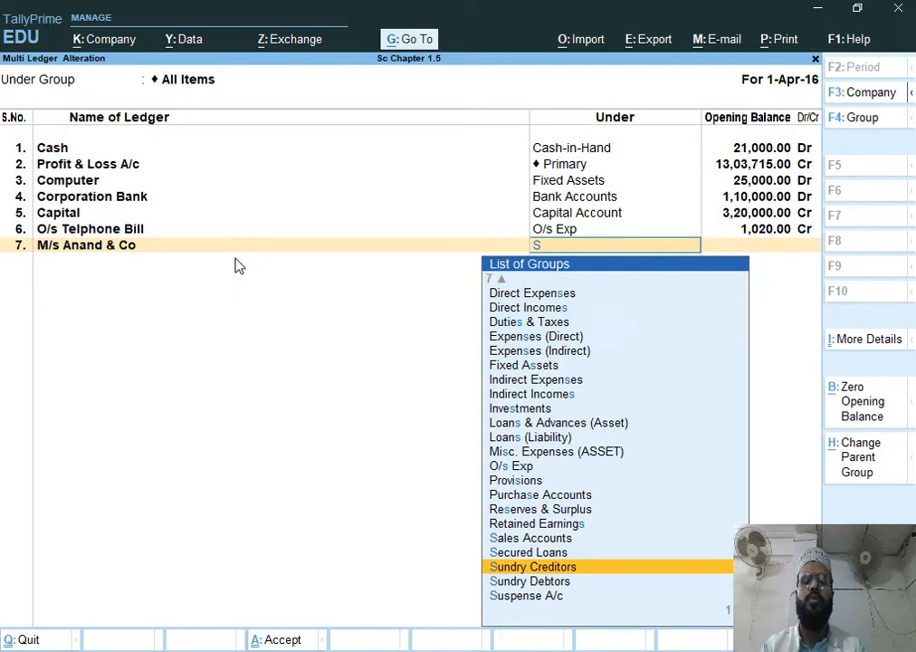
{"action": "key", "text": "Return"}
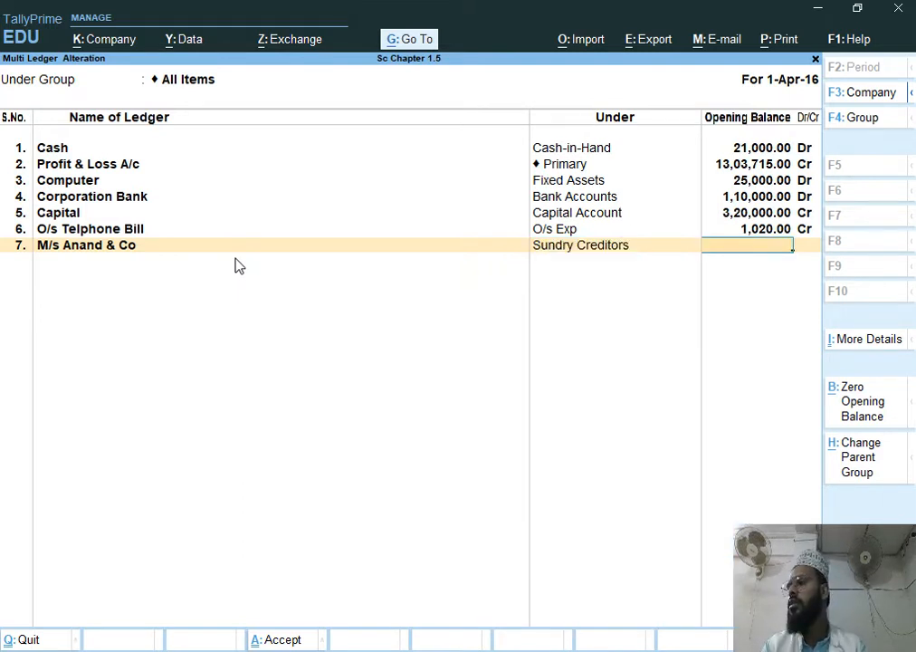
{"action": "type", "text": "84600"}
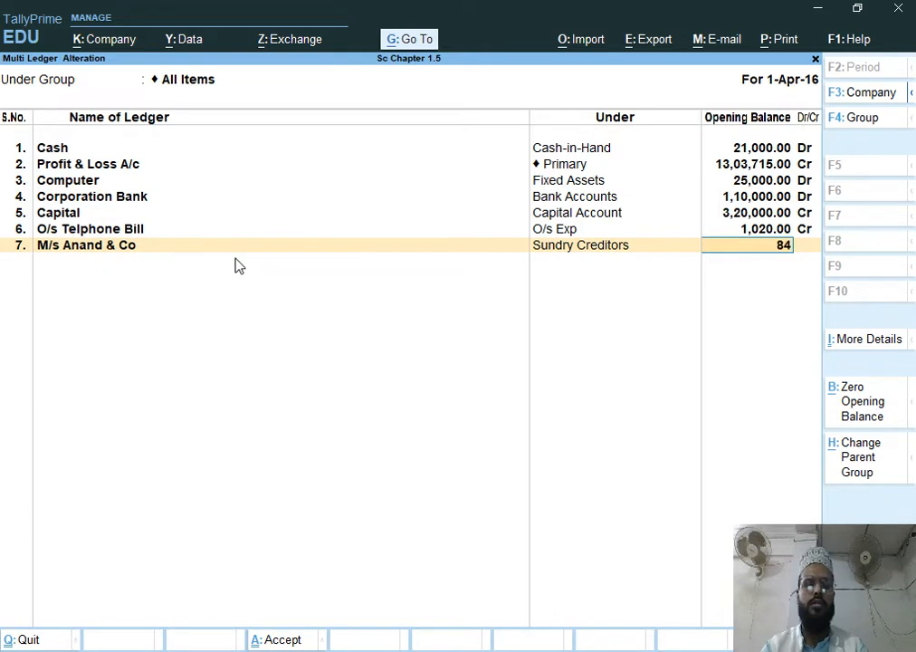
{"action": "key", "text": "Return"}
{"action": "key", "text": "Return"}
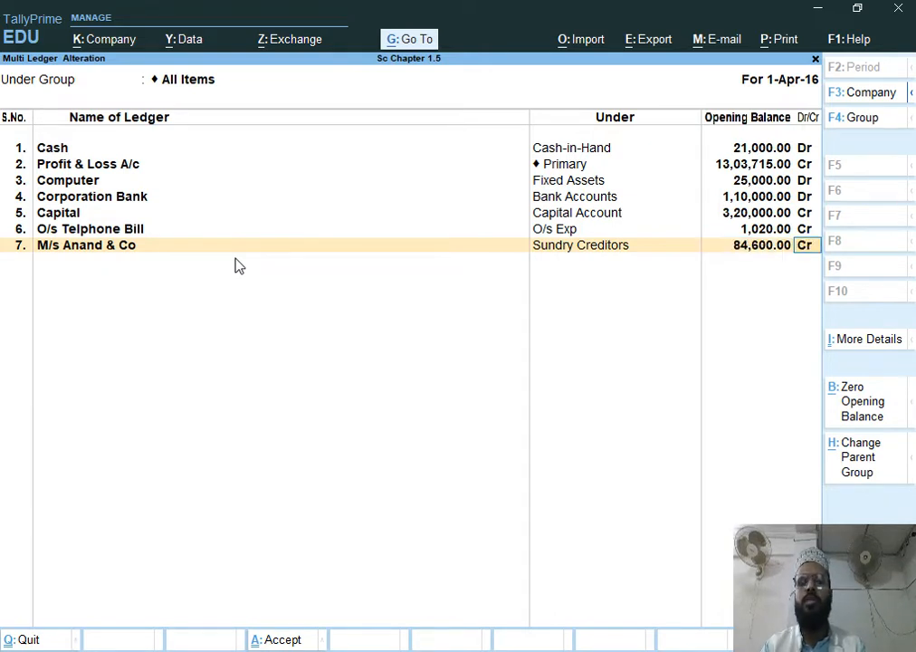
Allocate M/s Anand & Co's full opening balance to bill Ms001 dated 31/3/2016 and save the ledger list.
{"action": "key", "text": "Return"}
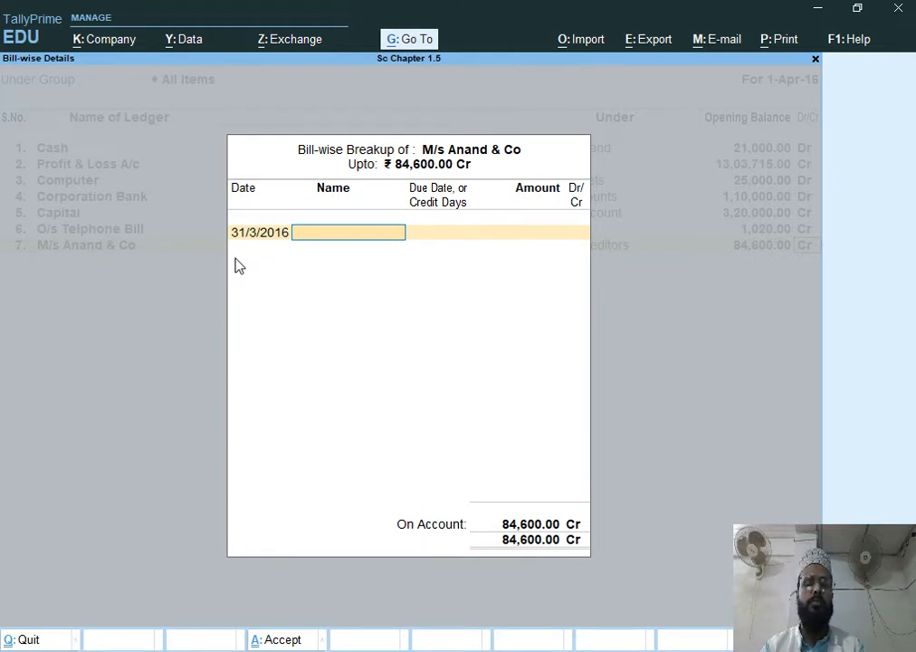
{"action": "type", "text": "M"}
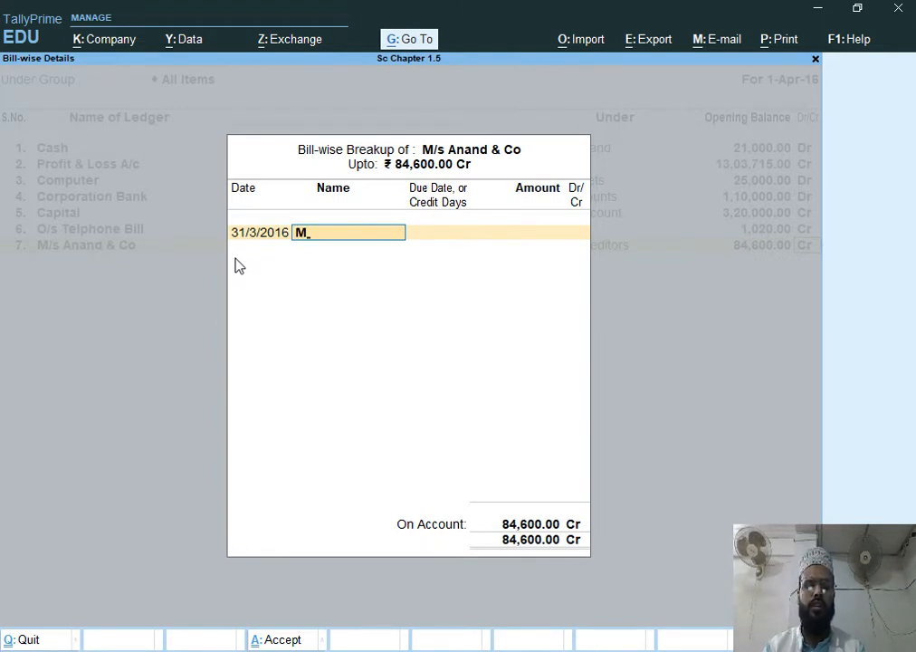
{"action": "type", "text": "s001"}
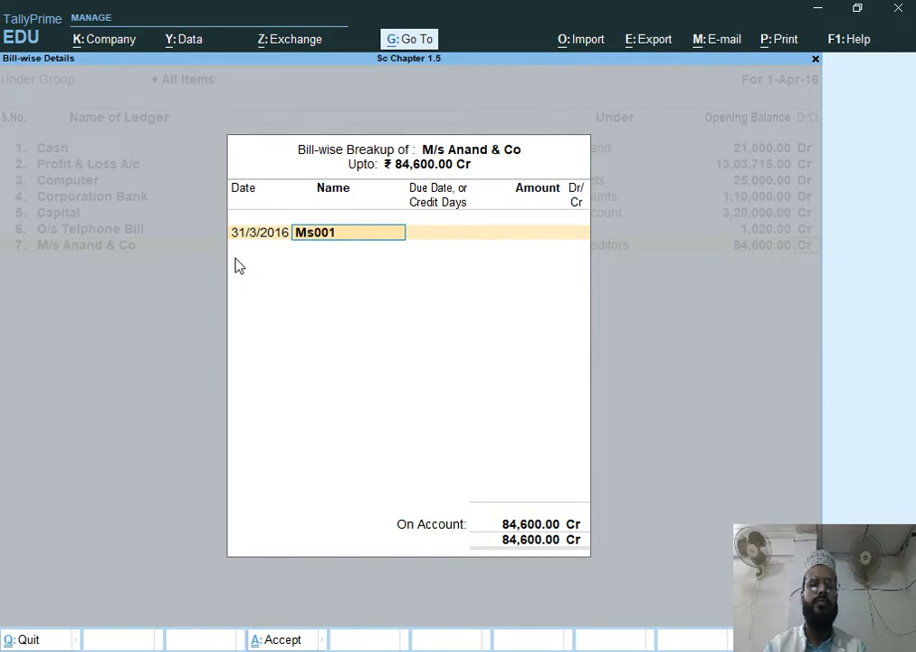
{"action": "key", "text": "Return"}
{"action": "key", "text": "Return"}
{"action": "key", "text": "Return"}
{"action": "key", "text": "Return"}
{"action": "key", "text": "Return"}
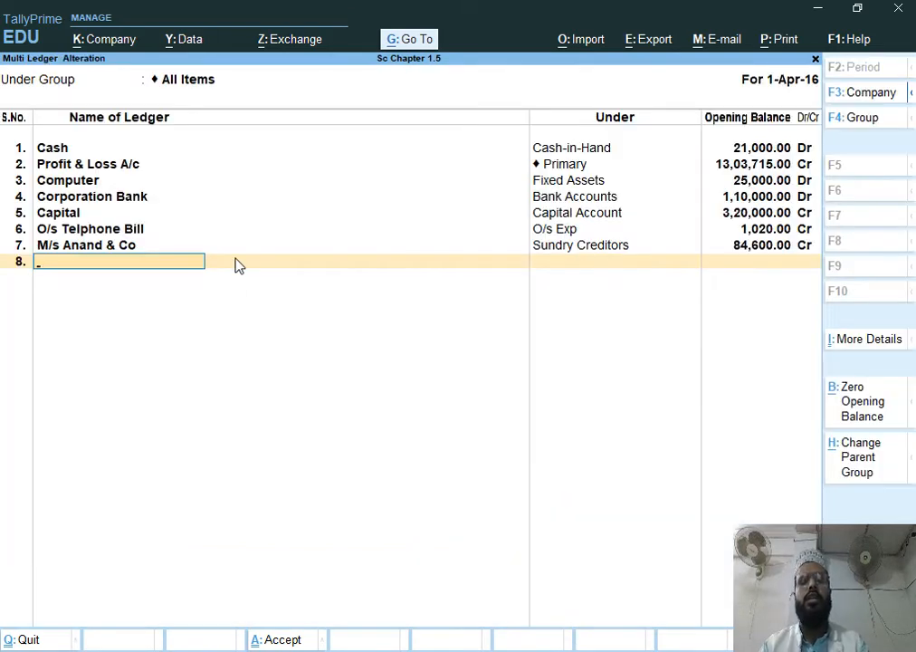
{"action": "key", "text": "Return"}
{"action": "key", "text": "Return"}
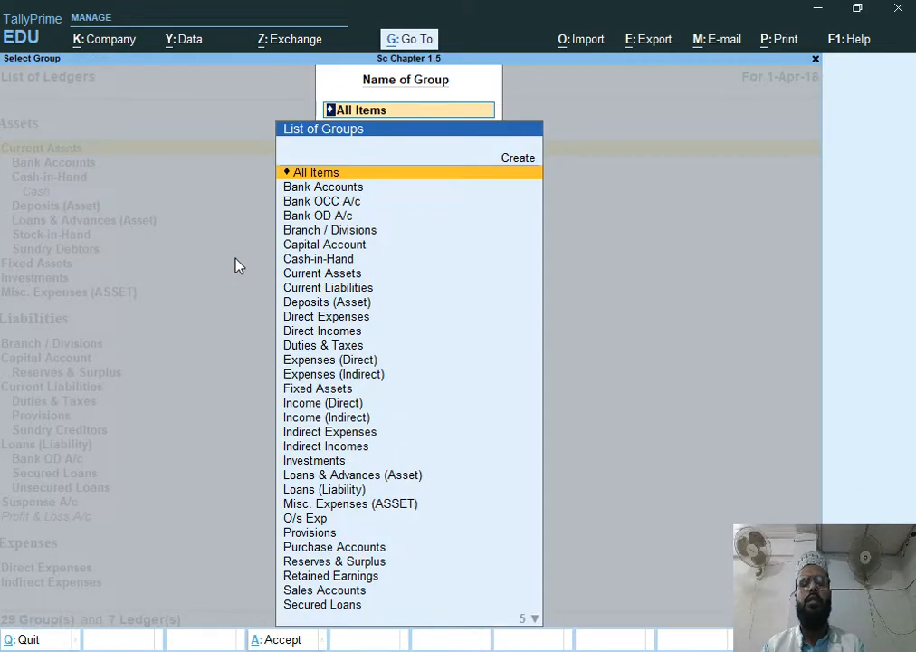
Switch to the TALLY PRIME exercise document in Word and view the opening stock details table of task 3.
{"action": "key", "text": "alt+Tab"}
{"action": "scroll", "coordinate": [225, 190], "scroll_direction": "down", "scroll_amount": 1}
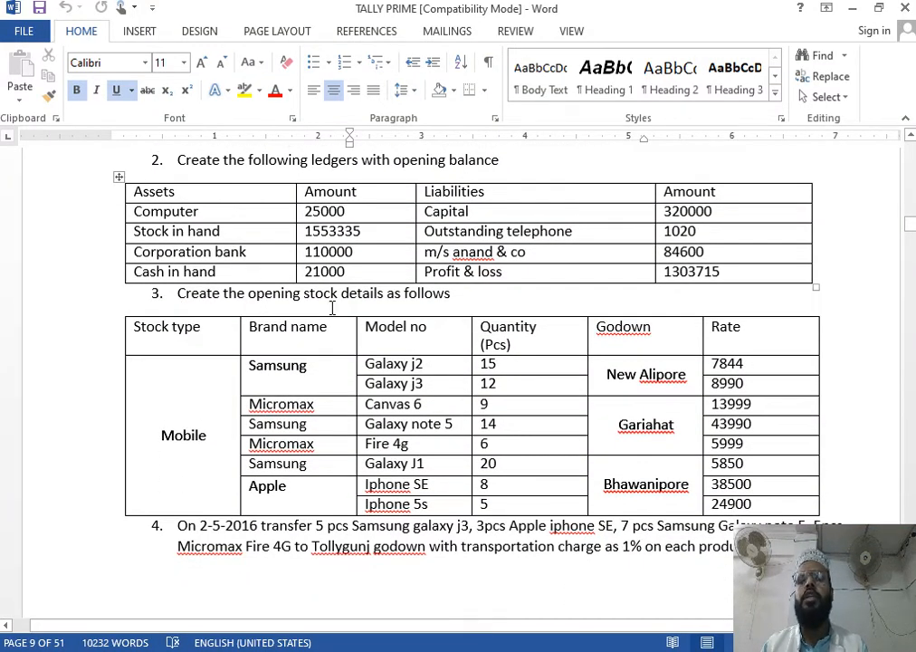
Switch to TallyPrime, leave the ledger group selection and open the company's Balance Sheet.
{"action": "scroll", "coordinate": [421, 312], "scroll_direction": "down", "scroll_amount": 2}
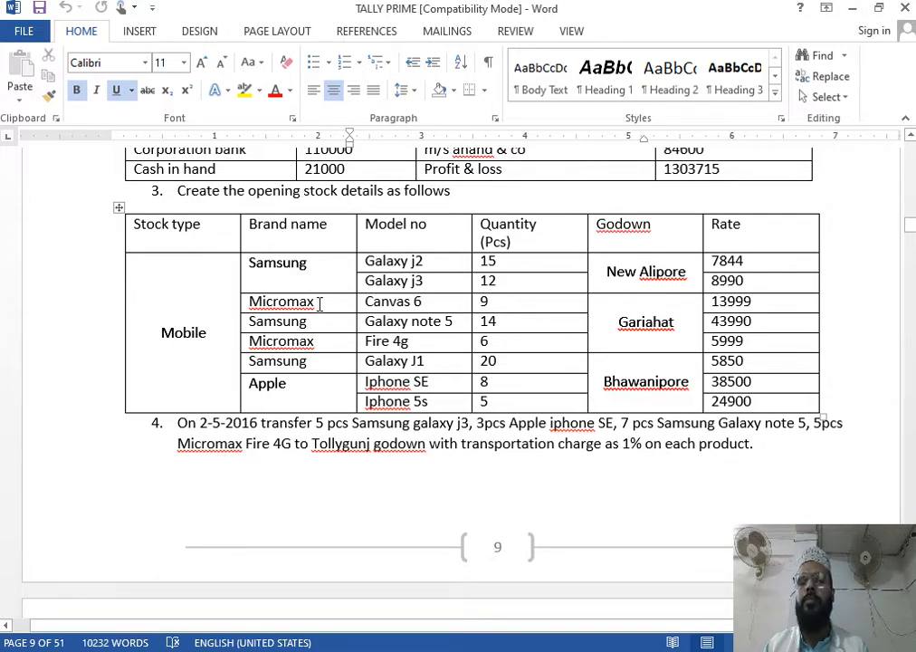
{"action": "key", "text": "ctrl+b"}
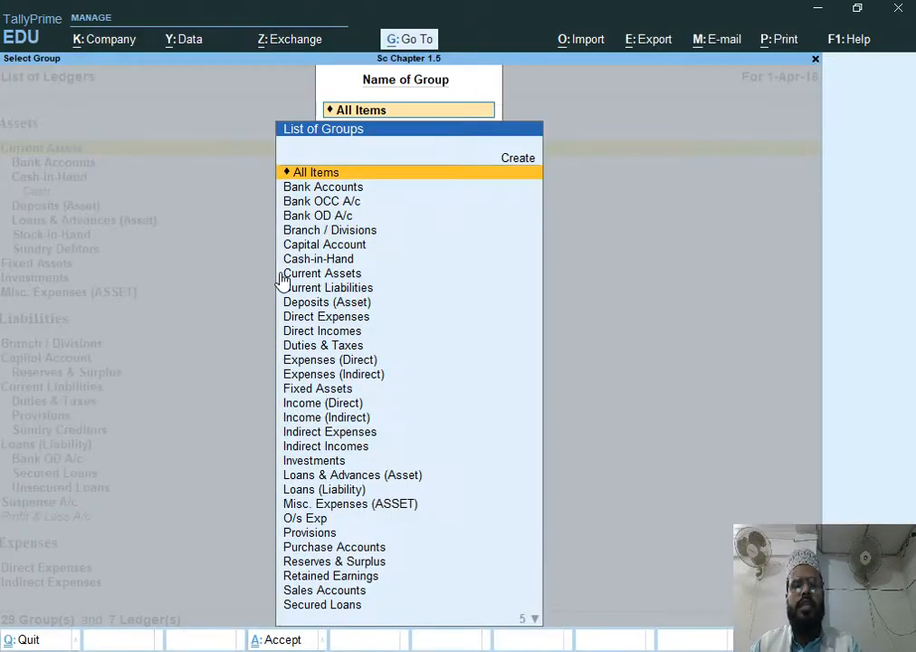
{"action": "key", "text": "BackSpace"}
{"action": "key", "text": "Escape"}
{"action": "key", "text": "Escape"}
{"action": "key", "text": "Down"}
{"action": "key", "text": "Down"}
{"action": "key", "text": "Down"}
{"action": "key", "text": "Down"}
{"action": "key", "text": "Return"}
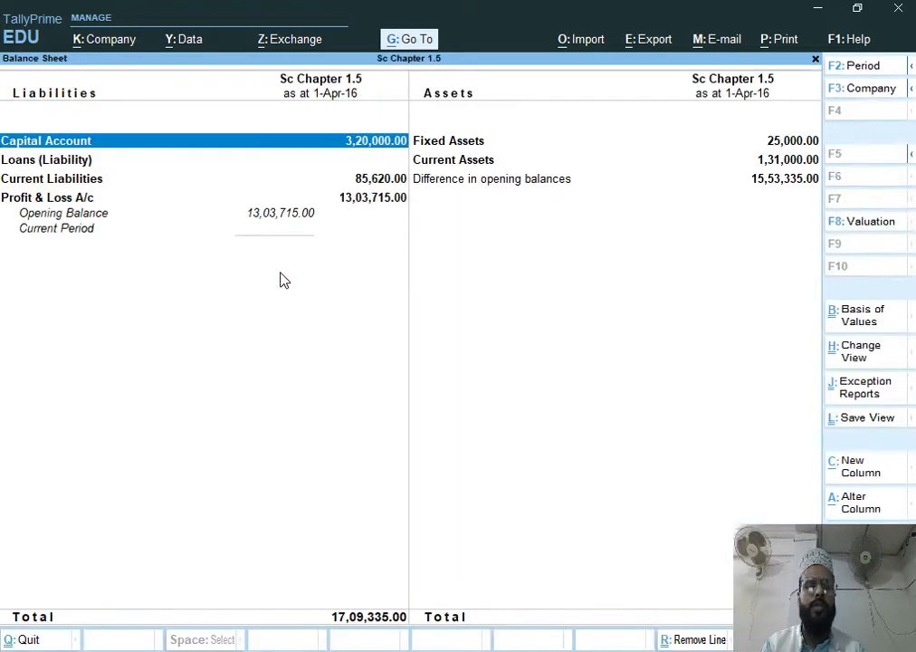
Expand the Balance Sheet to detailed view and compare its difference in opening balances with the stock details in the Word exercise.
{"action": "key", "text": "alt+F5"}
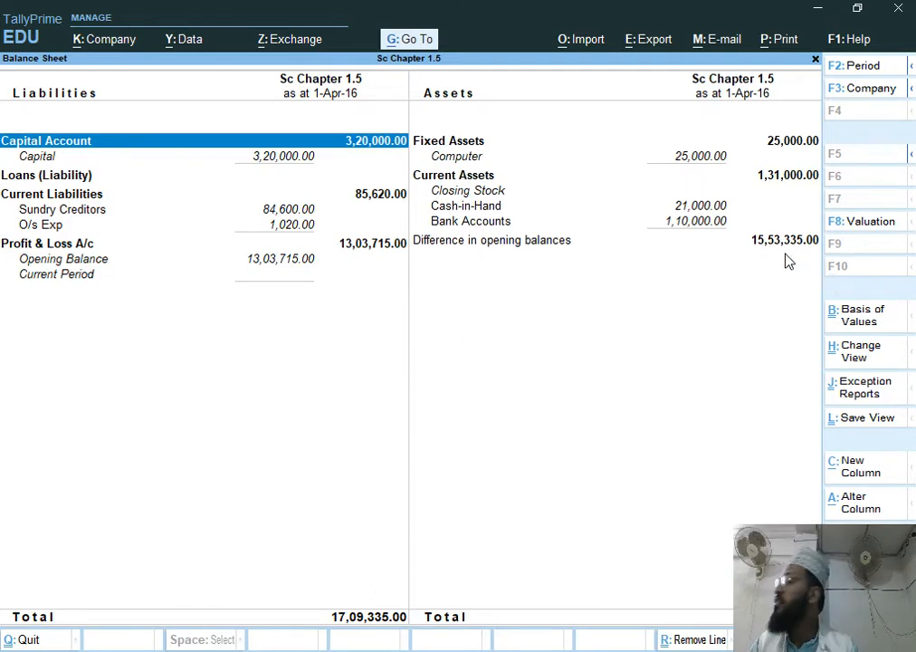
{"action": "key", "text": "alt+Tab"}
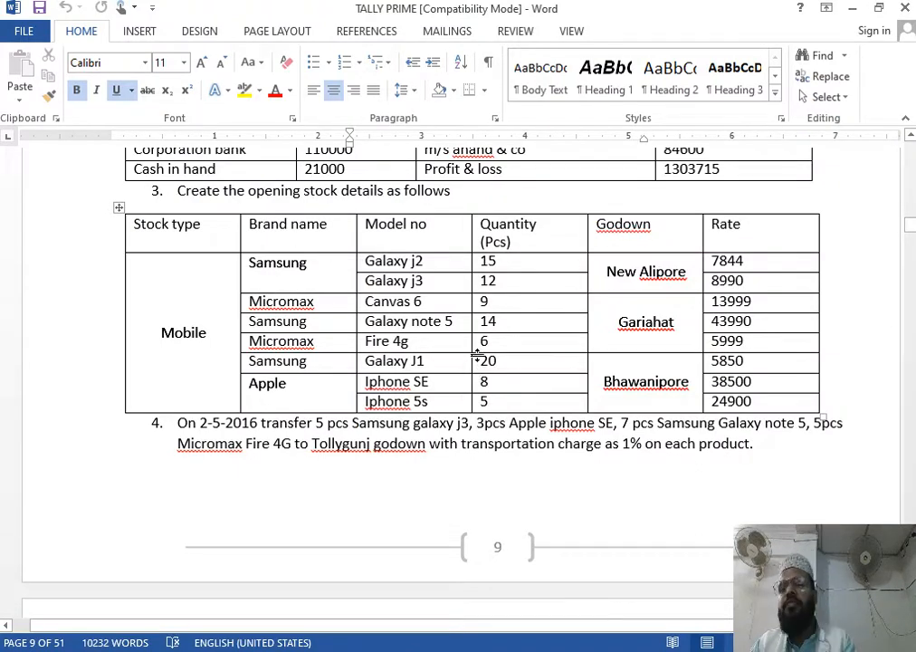
{"action": "key", "text": "alt+Tab"}
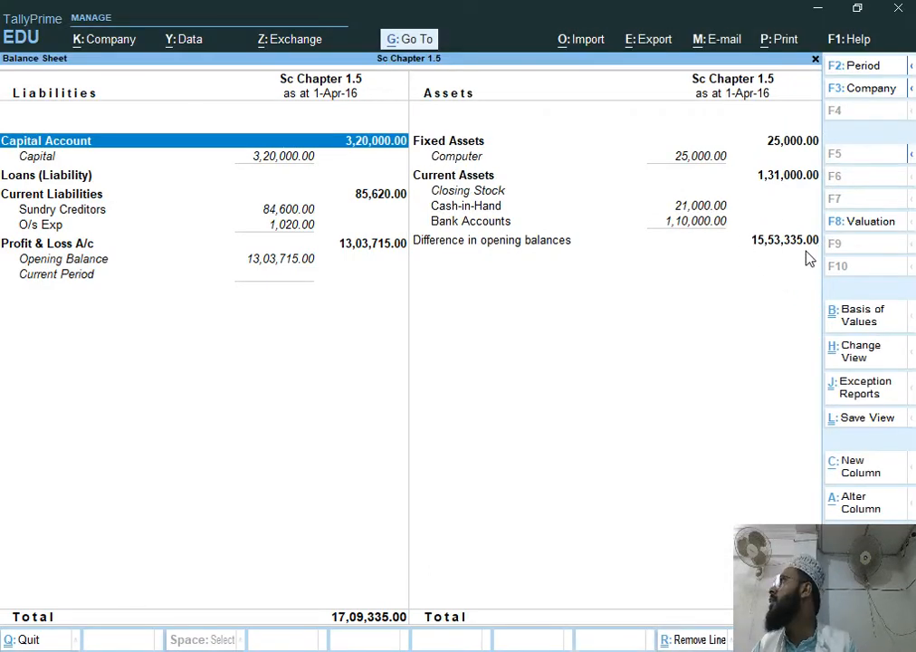
{"action": "key", "text": "alt+Tab"}
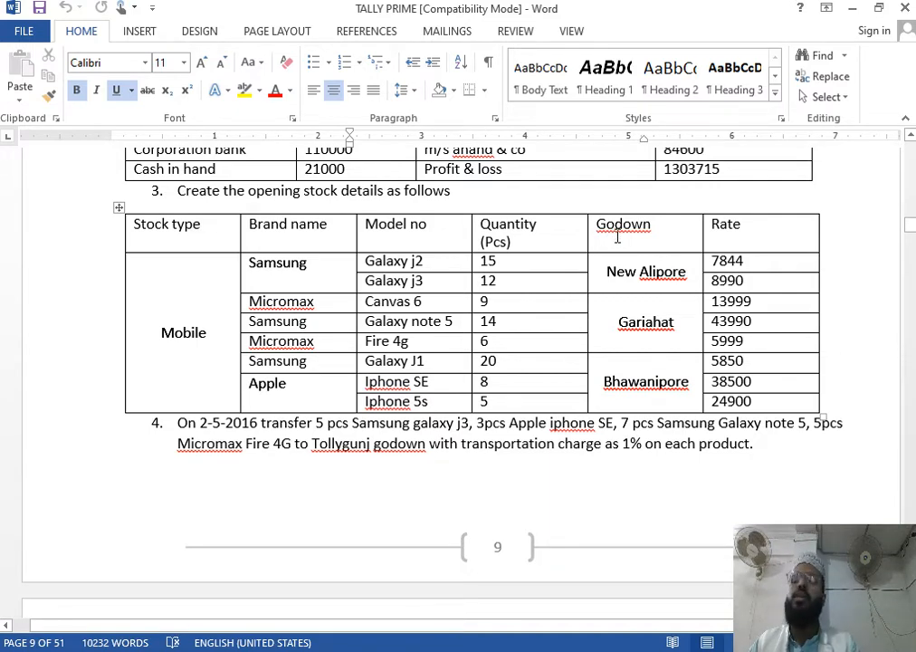
{"action": "key", "text": "alt+Tab"}
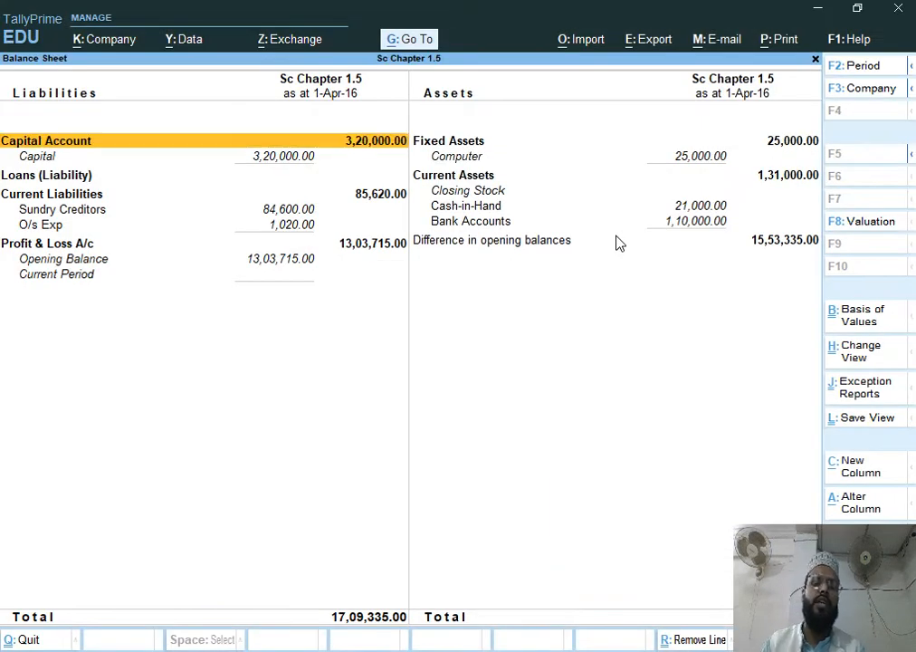
Leave the Balance Sheet and start creating a Location among the inventory masters.
{"action": "key", "text": "Escape"}
{"action": "key", "text": "Up"}
{"action": "key", "text": "Up"}
{"action": "key", "text": "Up"}
{"action": "key", "text": "Up"}
{"action": "key", "text": "Up"}
{"action": "key", "text": "Up"}
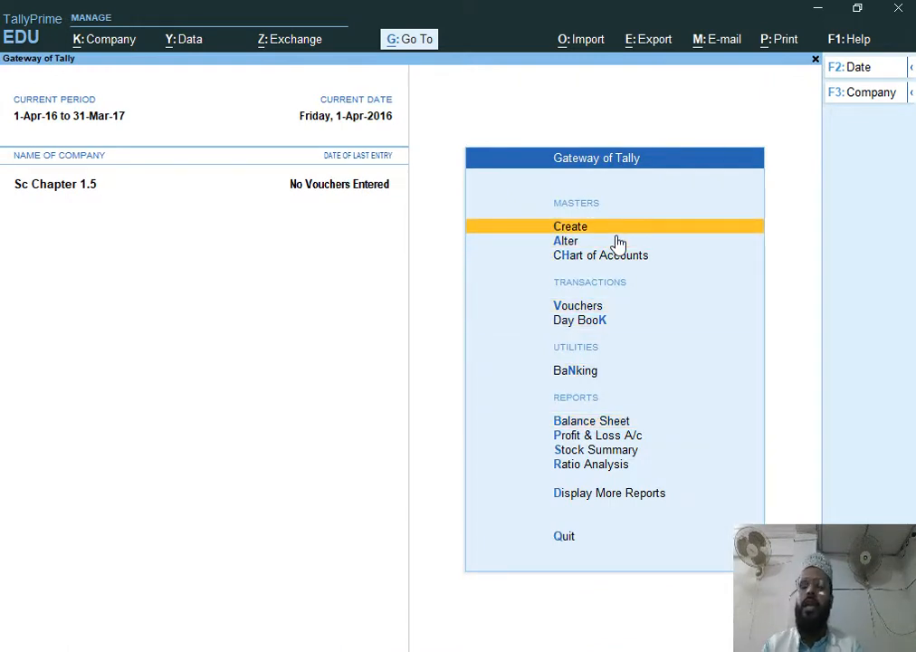
{"action": "key", "text": "Return"}
{"action": "key", "text": "Down"}
{"action": "key", "text": "Down"}
{"action": "key", "text": "Down"}
{"action": "key", "text": "Down"}
{"action": "key", "text": "Down"}
{"action": "key", "text": "Down"}
{"action": "key", "text": "Down"}
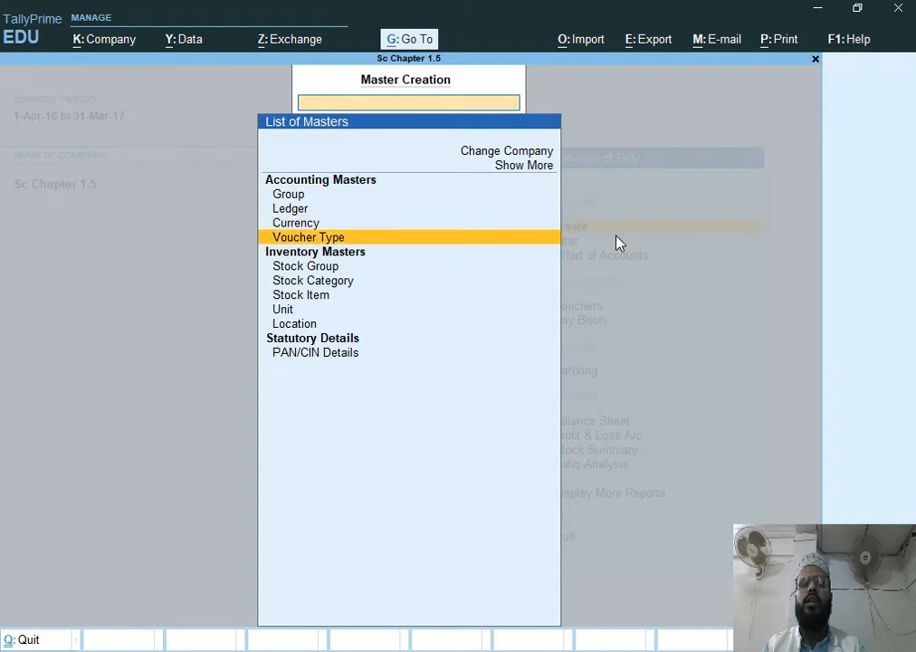
{"action": "key", "text": "Down"}
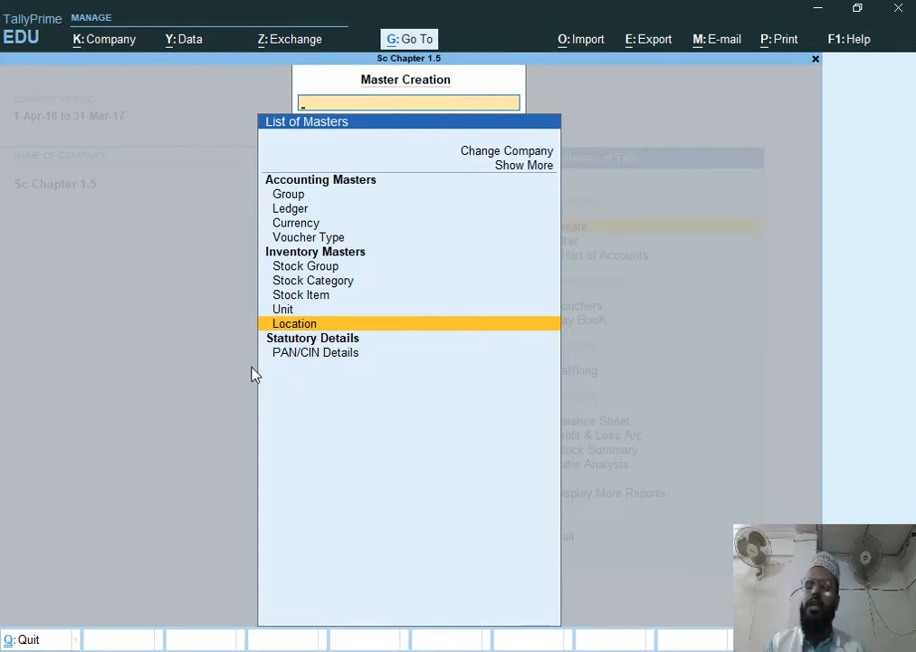
{"action": "key", "text": "Return"}
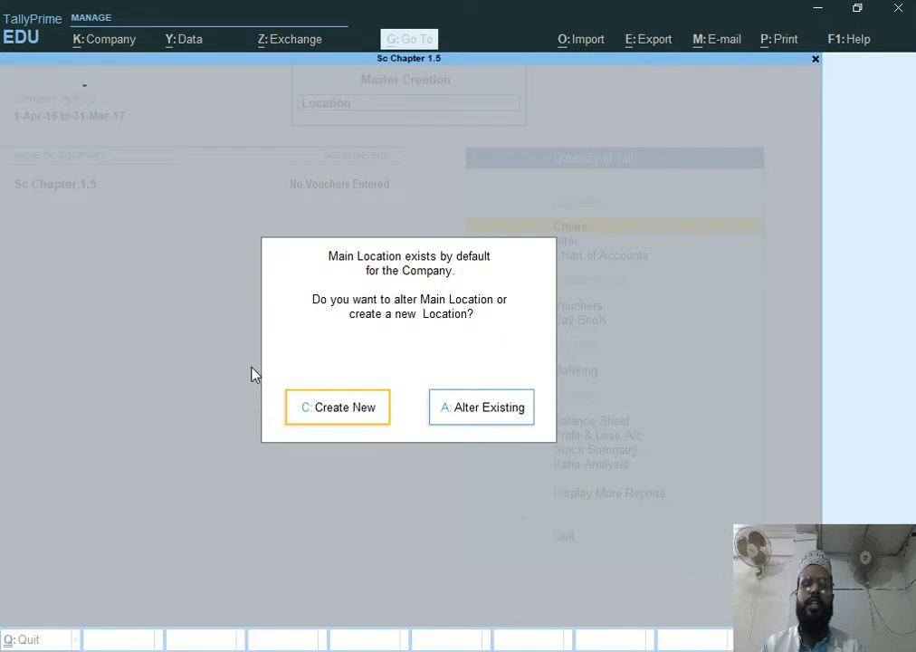
Create a new location named New Alipore under Primary.
{"action": "key", "text": "Return"}
{"action": "type", "text": "New Al"}
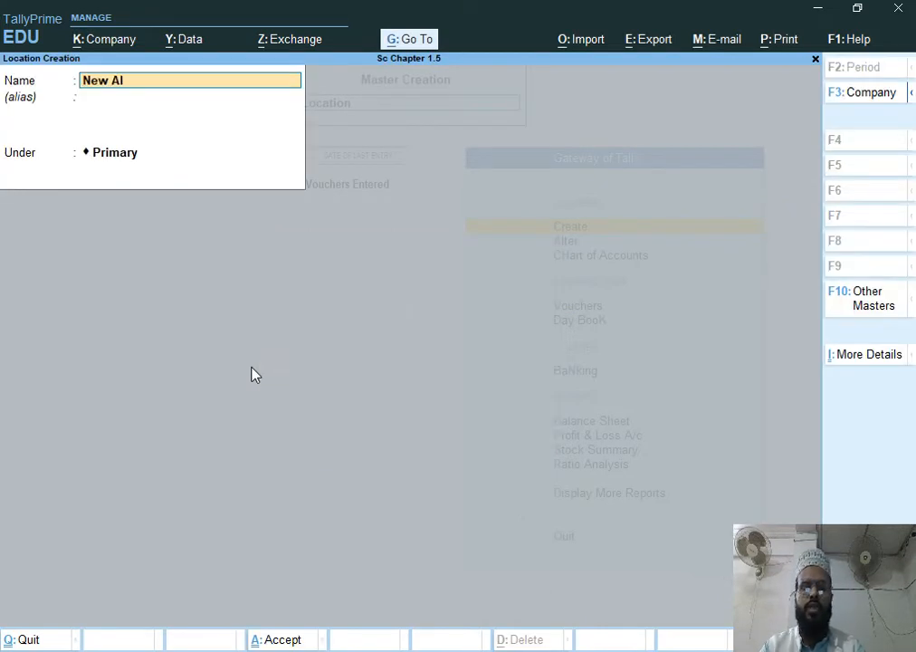
{"action": "type", "text": "ipore"}
{"action": "key", "text": "Return"}
{"action": "key", "text": "Return"}
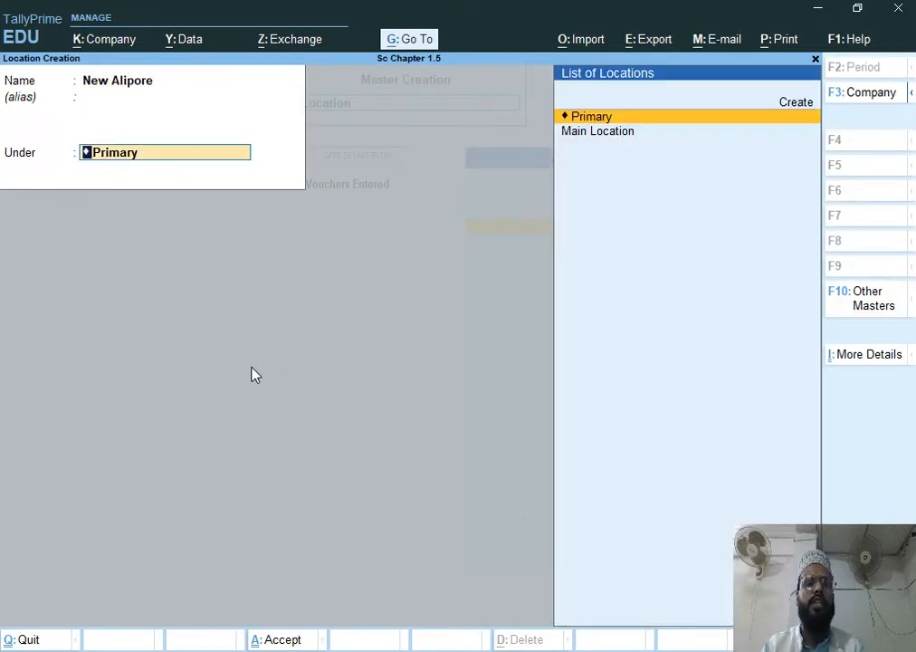
{"action": "key", "text": "Return"}
{"action": "key", "text": "Return"}
Create a location named Gariahat under Primary.
{"action": "type", "text": "Gariaha"}
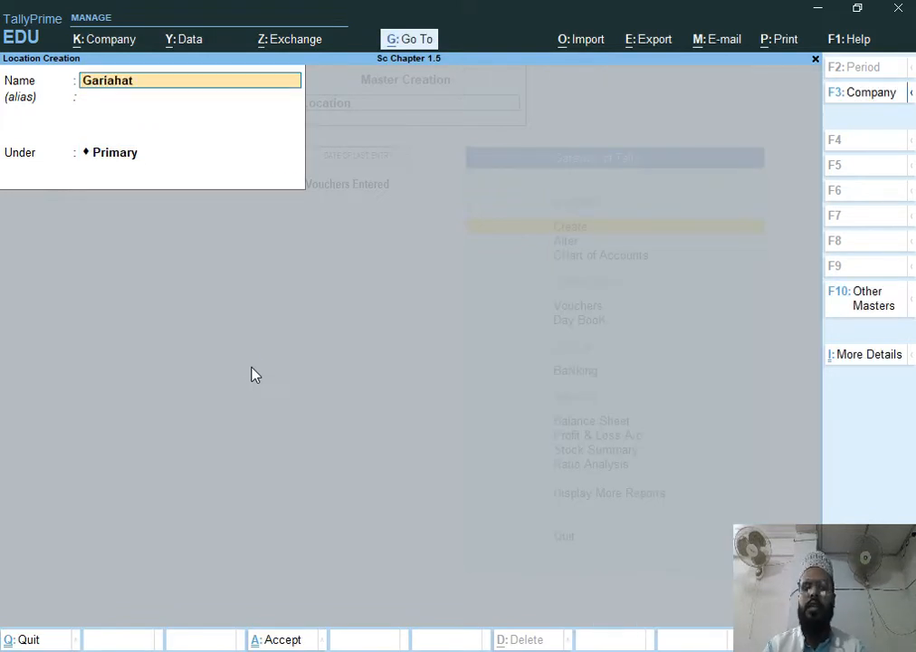
{"action": "type", "text": "t"}
{"action": "key", "text": "Return"}
{"action": "key", "text": "Return"}
{"action": "key", "text": "Return"}
{"action": "key", "text": "Return"}
Create a location named Bhawanipore under Primary.
{"action": "type", "text": "Bhawanipo"}
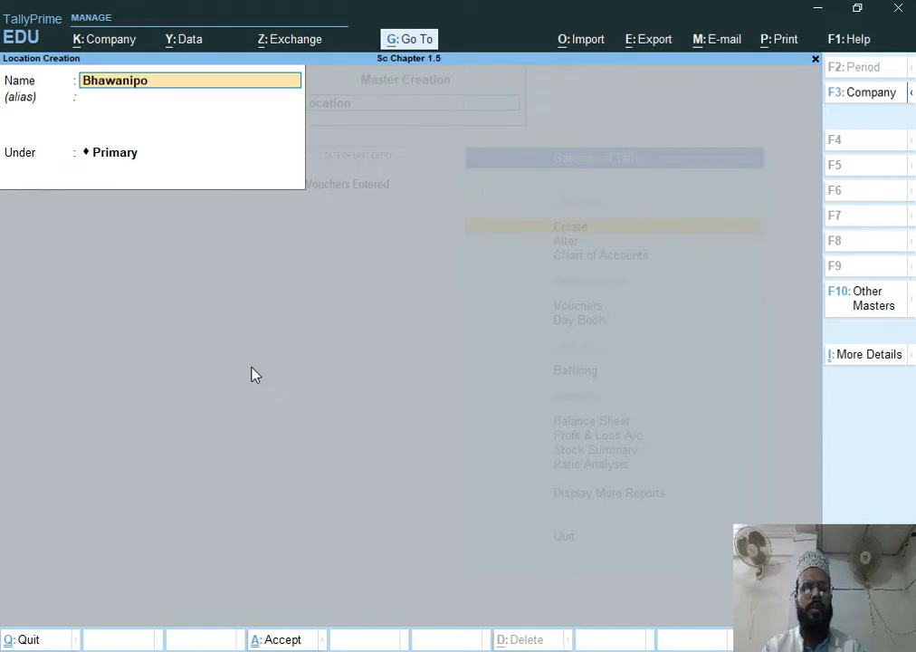
{"action": "key", "text": "Return"}
{"action": "key", "text": "Return"}
{"action": "key", "text": "Return"}
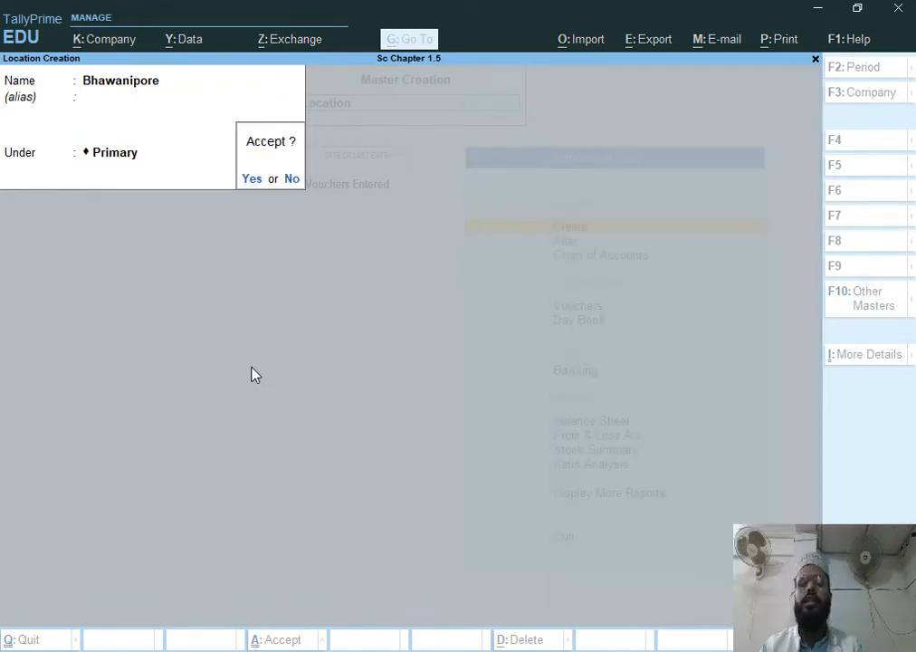
{"action": "key", "text": "Return"}
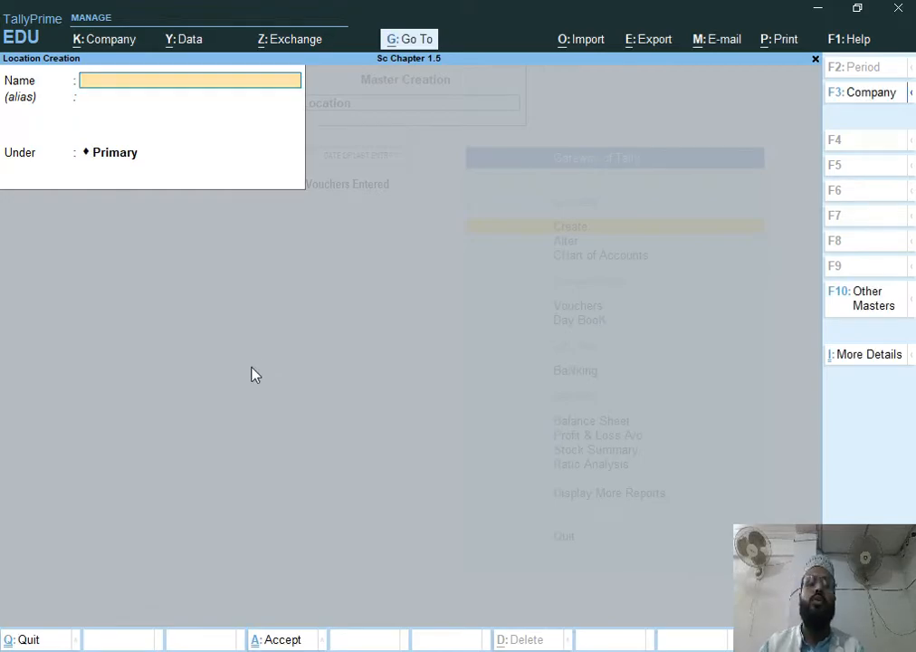
Check the opening stock table in the Word exercise and leave location creation in TallyPrime.
{"action": "key", "text": "alt+Tab"}
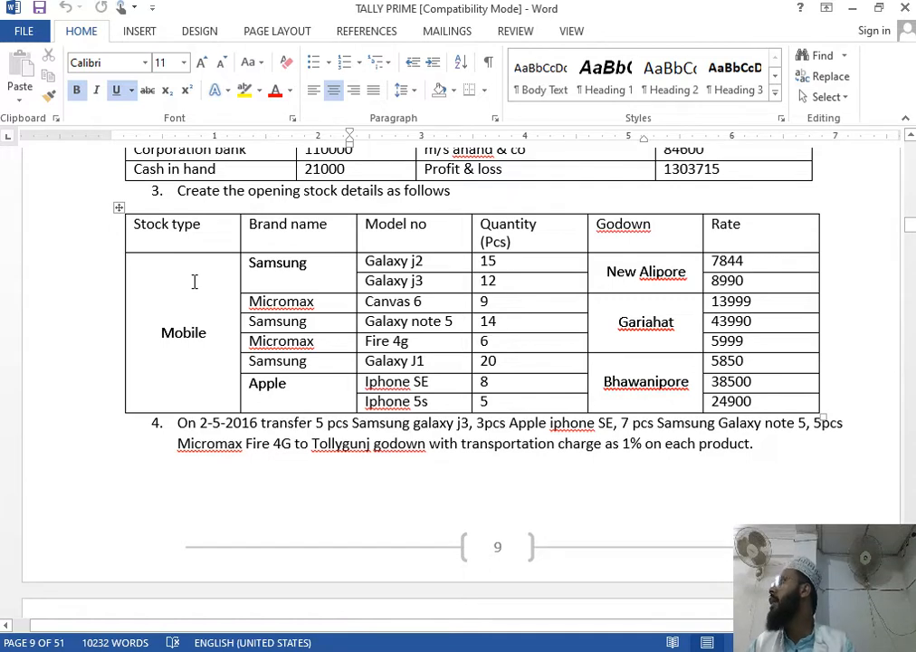
{"action": "key", "text": "alt+Tab"}
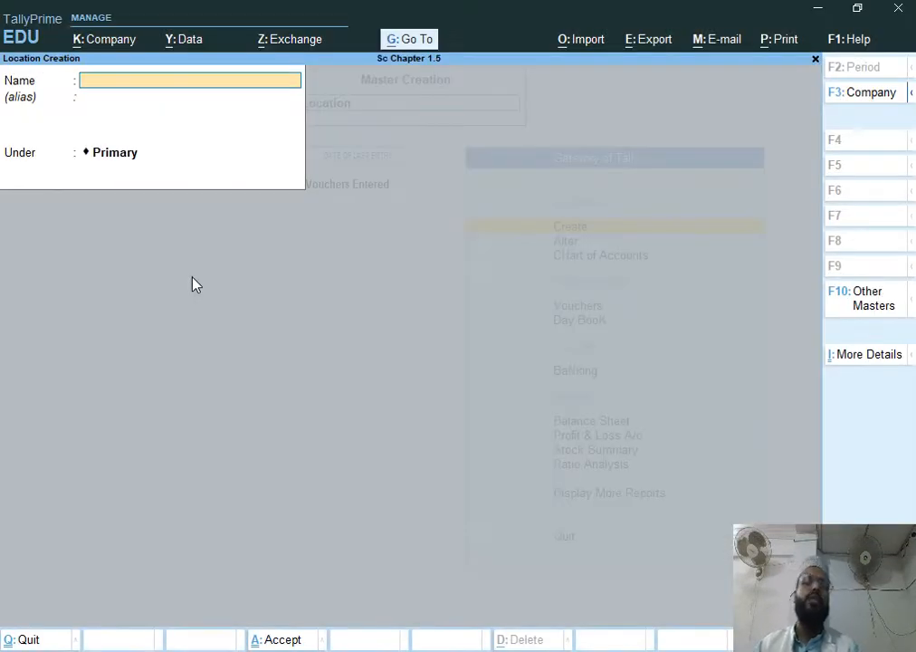
{"action": "key", "text": "Escape"}
{"action": "key", "text": "y"}
{"action": "key", "text": "Escape"}
{"action": "key", "text": "Escape"}
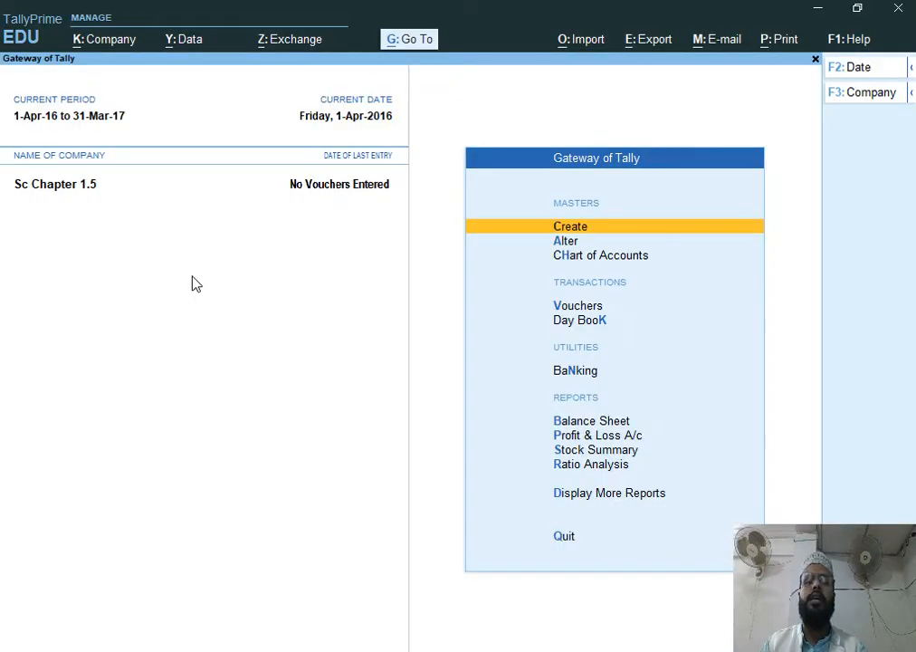
Start a new stock item named Galaxy J2 without an alias.
{"action": "key", "text": "Return"}
{"action": "key", "text": "Down"}
{"action": "key", "text": "Down"}
{"action": "key", "text": "Down"}
{"action": "key", "text": "Down"}
{"action": "key", "text": "Down"}
{"action": "key", "text": "Down"}
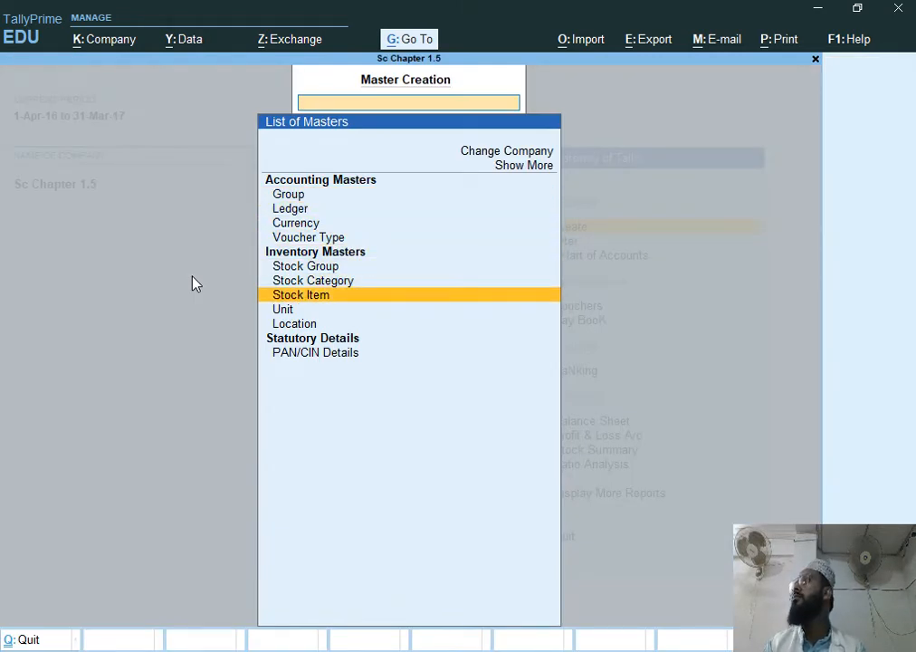
{"action": "key", "text": "Return"}
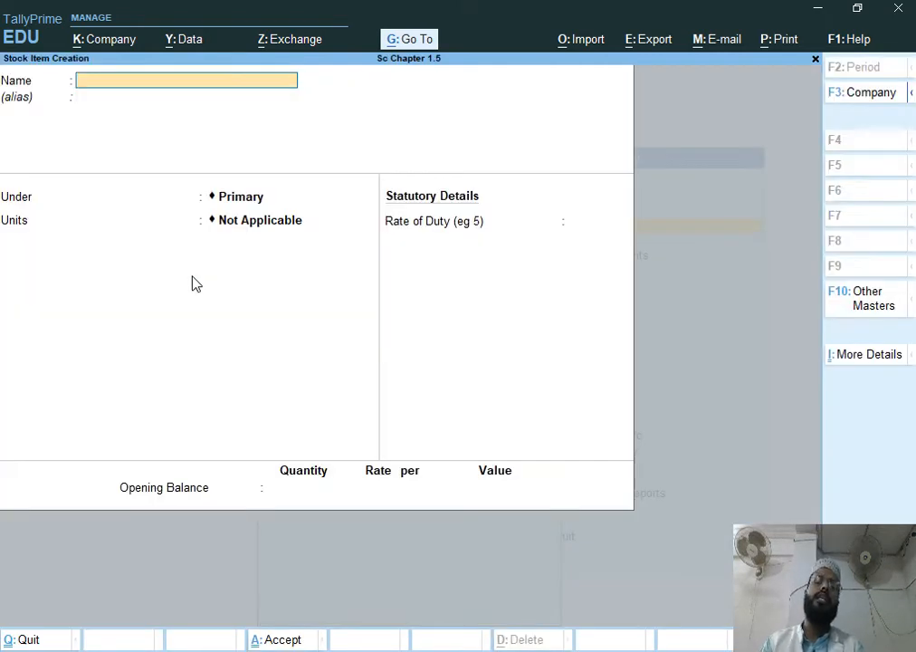
{"action": "type", "text": "Ga"}
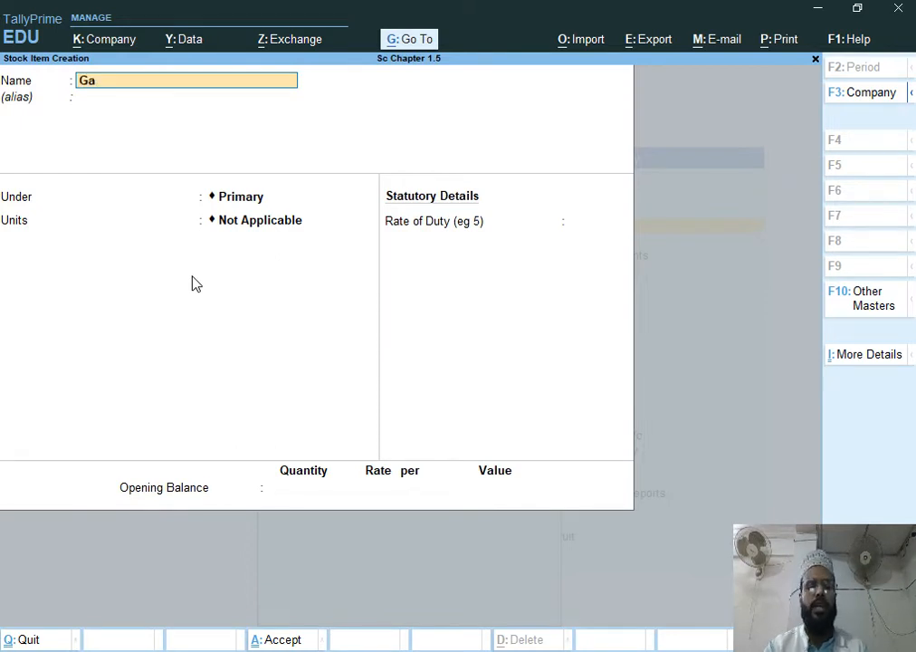
{"action": "type", "text": "laxy J2"}
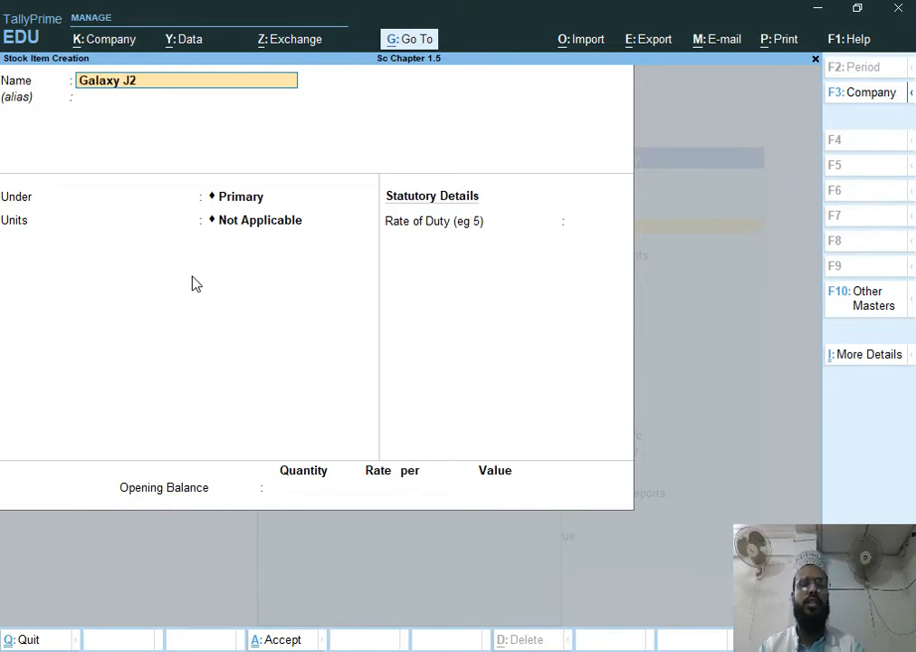
{"action": "key", "text": "Return"}
{"action": "key", "text": "Return"}
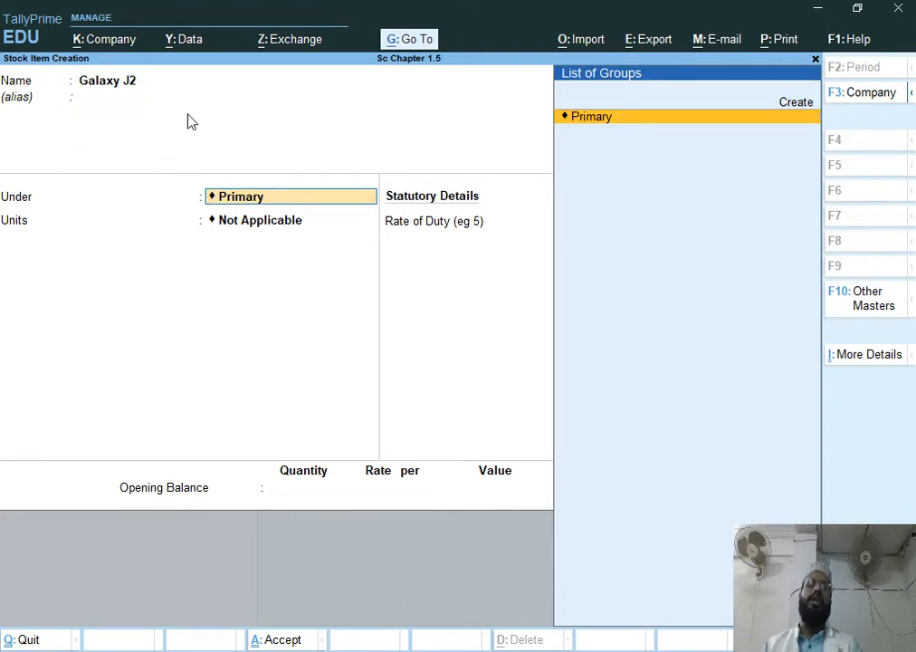
Check the brand in the Word table and start a new stock group named Samsung for the Galaxy J2 item.
{"action": "key", "text": "alt+Tab"}
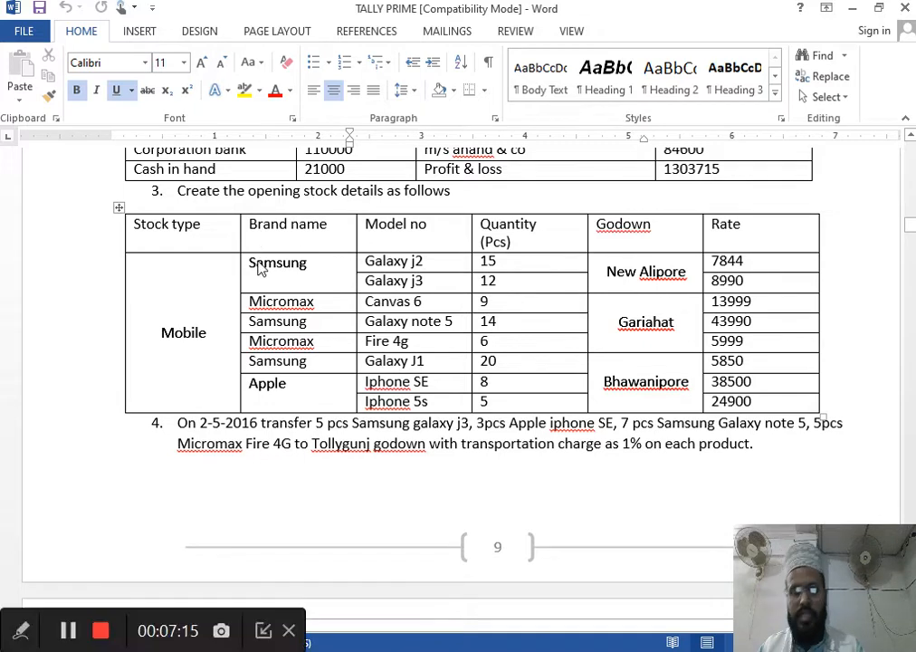
{"action": "key", "text": "alt+Tab"}
{"action": "key", "text": "c"}
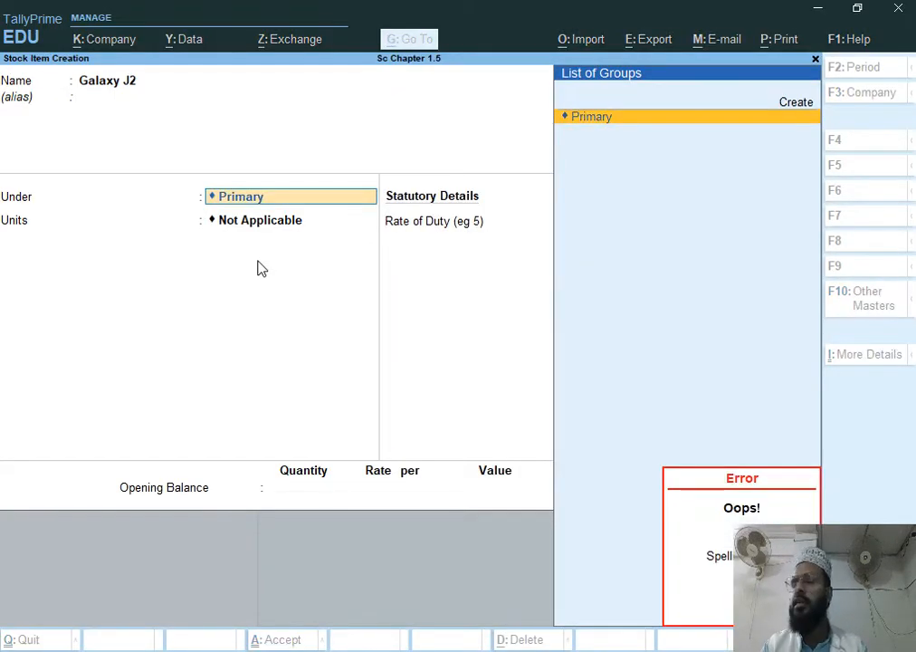
{"action": "key", "text": "alt+c"}
{"action": "type", "text": "Samsung"}
{"action": "key", "text": "Return"}
{"action": "key", "text": "Return"}
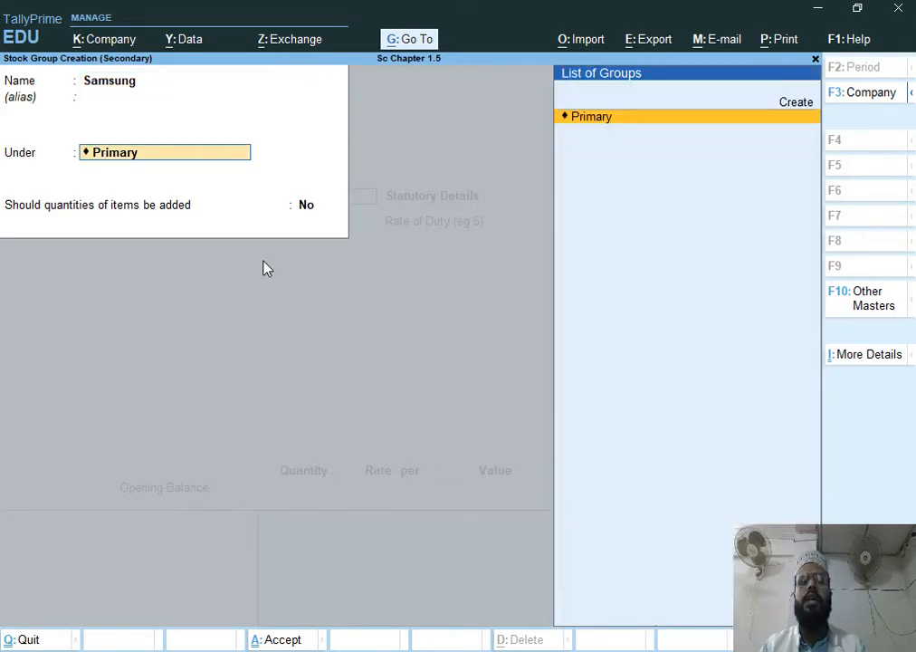
Check the stock type in the Word table and start a parent stock group named Mobile for Samsung, without an alias.
{"action": "key", "text": "alt+Tab"}
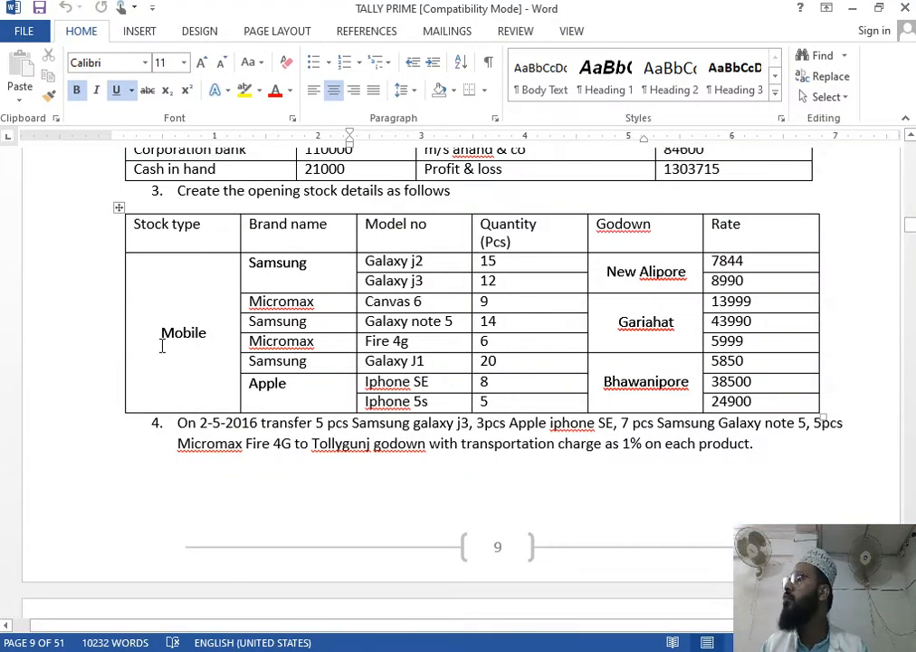
{"action": "key", "text": "alt+Tab"}
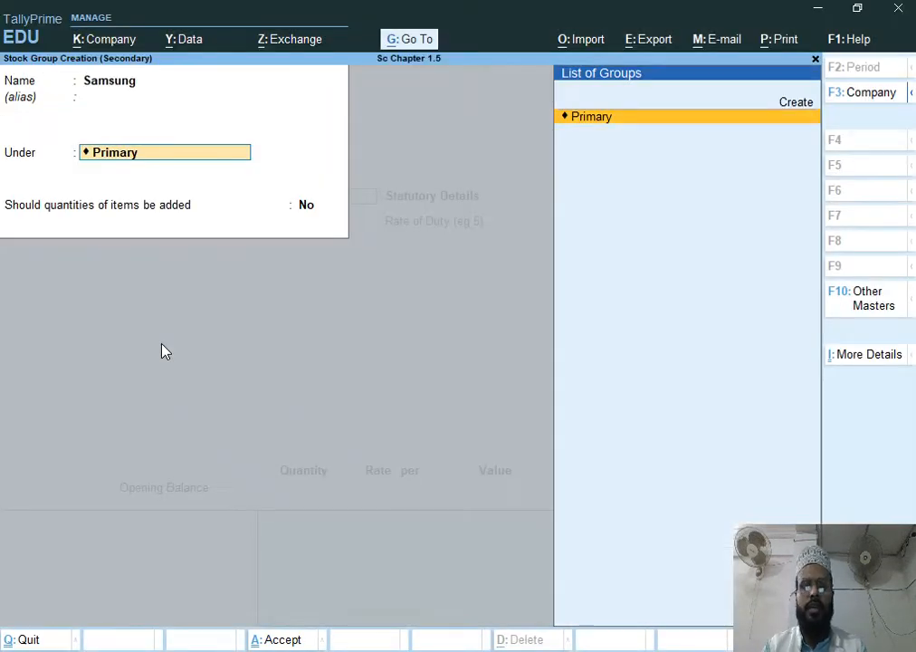
{"action": "key", "text": "ctrl+a"}
{"action": "type", "text": "Mobi"}
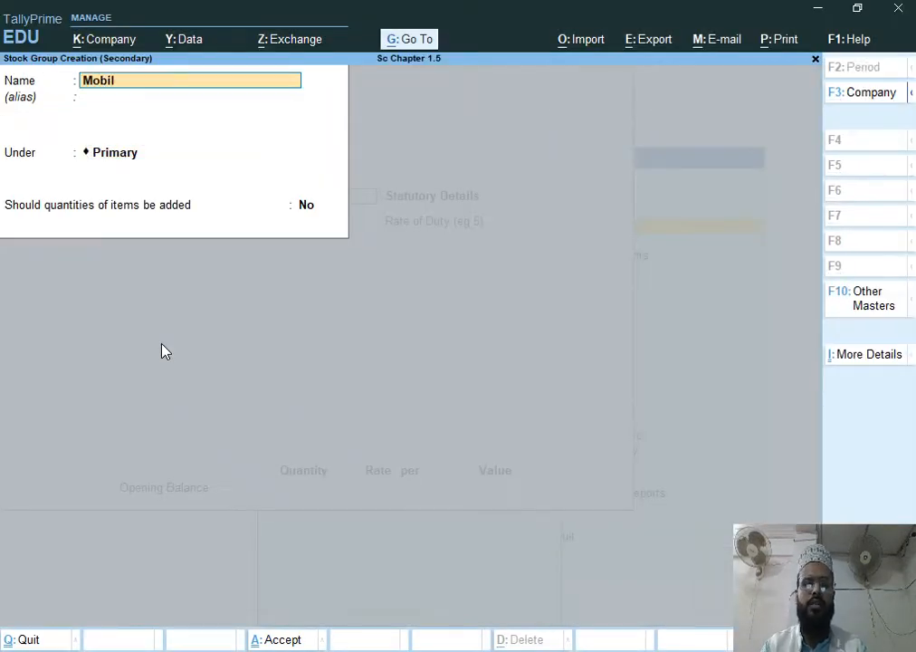
{"action": "type", "text": "le"}
{"action": "key", "text": "Return"}
{"action": "key", "text": "Return"}
Save the Mobile group under Primary with item quantities added, and save Samsung under Mobile with quantities added.
{"action": "key", "text": "alt+Tab"}
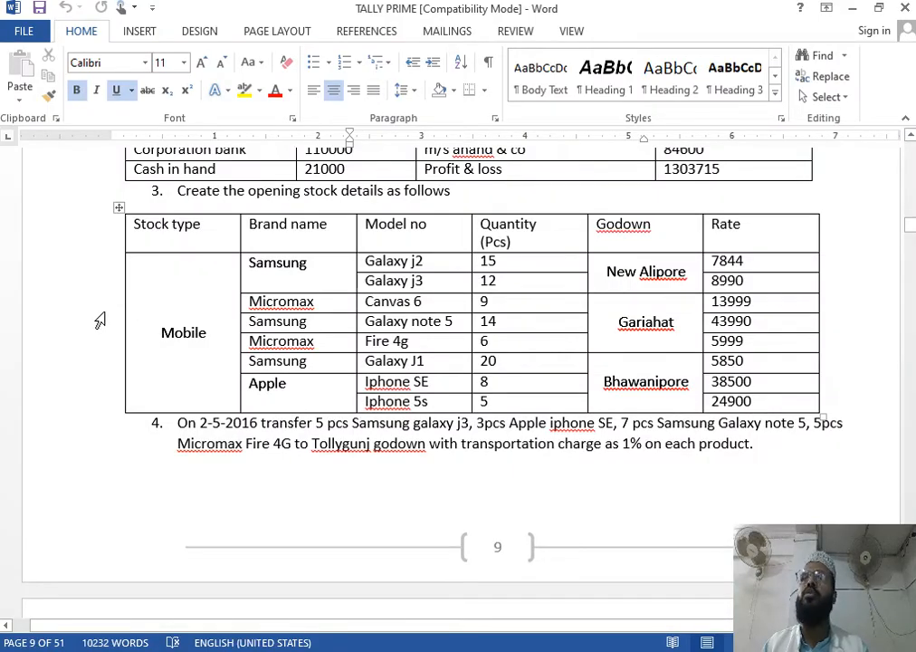
{"action": "key", "text": "alt+Tab"}
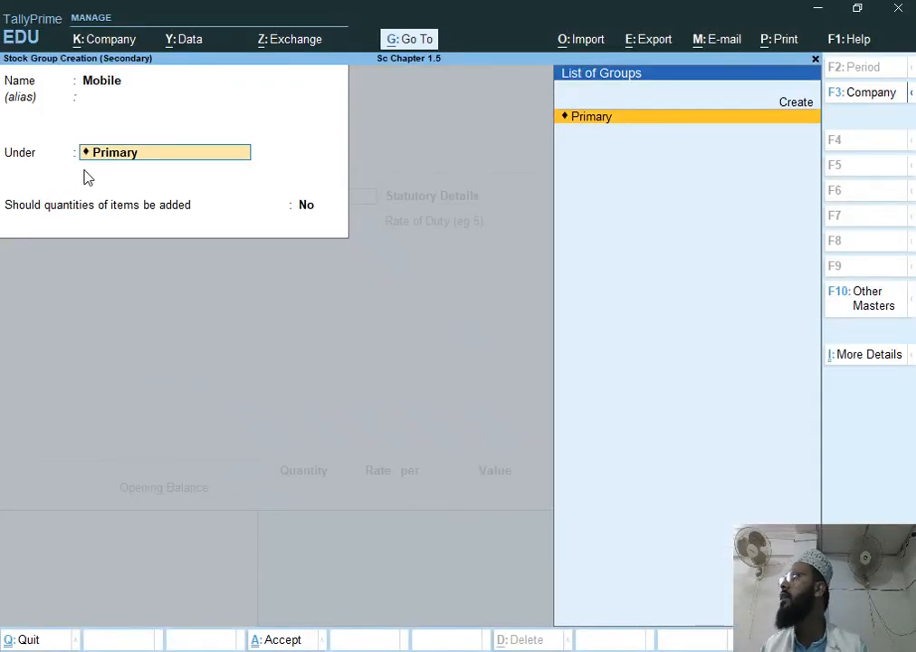
{"action": "key", "text": "alt+Tab"}
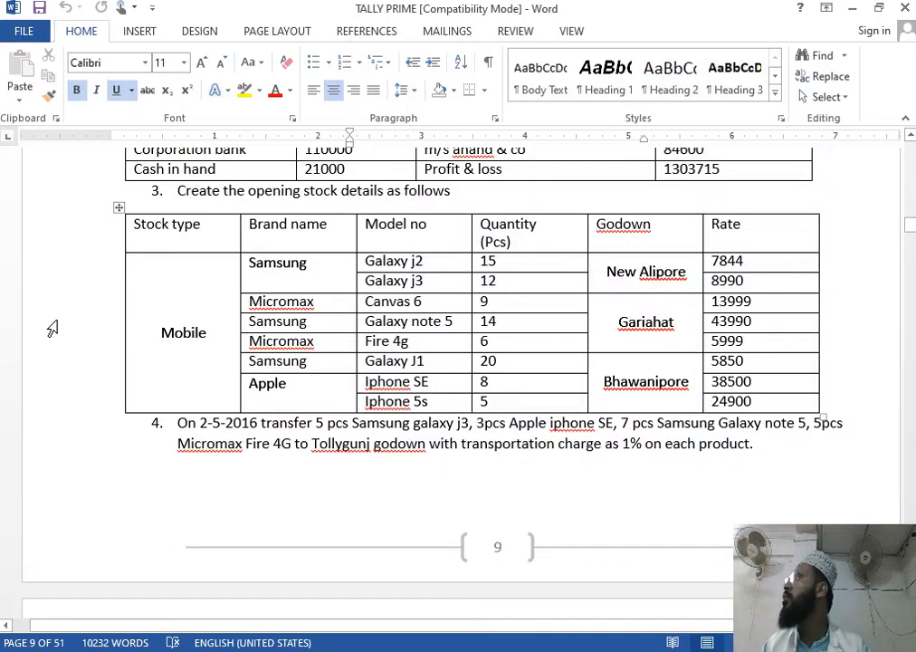
{"action": "key", "text": "alt+Tab"}
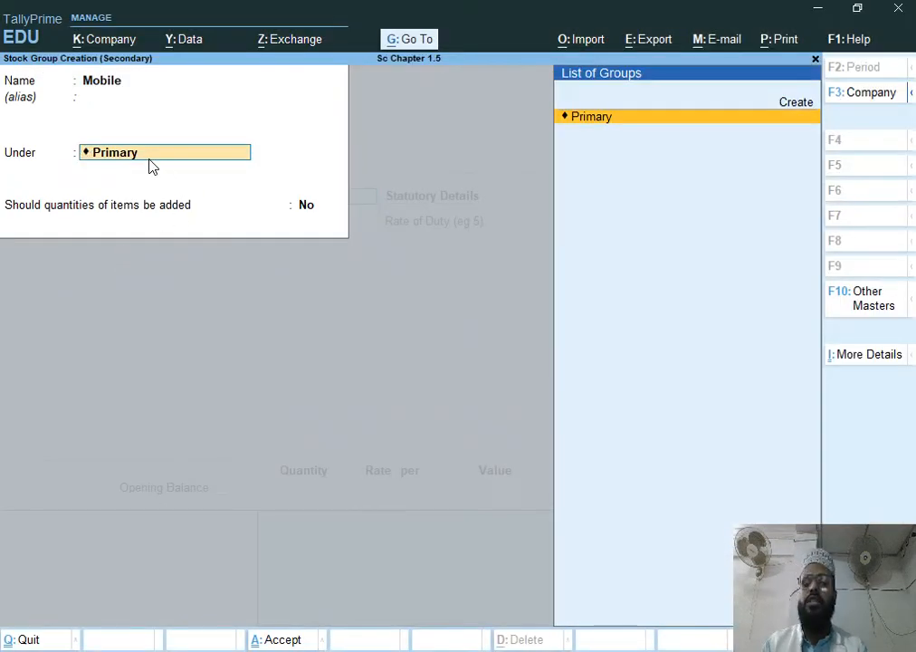
{"action": "key", "text": "Return"}
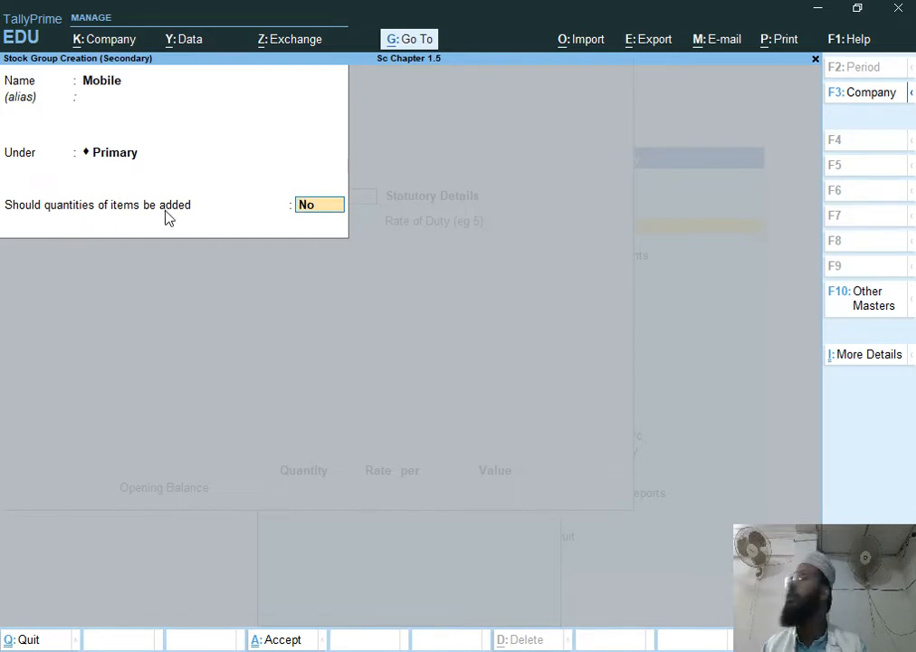
{"action": "type", "text": "y"}
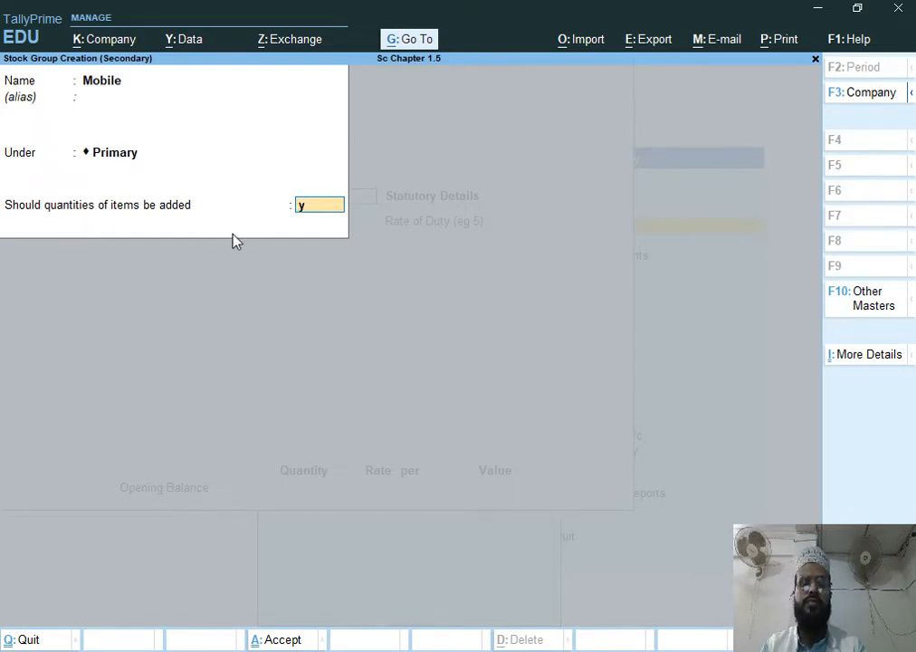
{"action": "key", "text": "Return"}
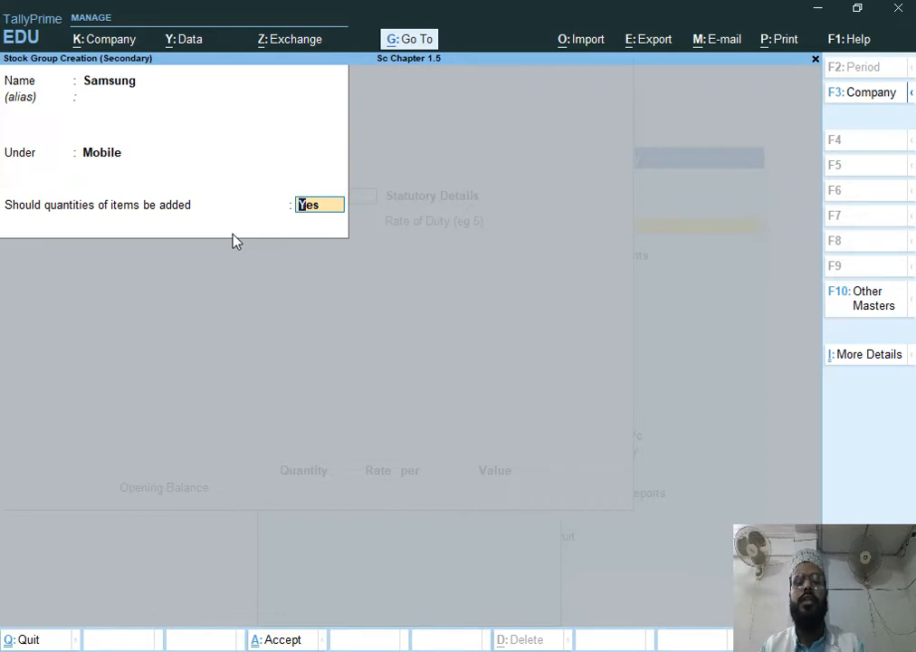
{"action": "key", "text": "Return"}
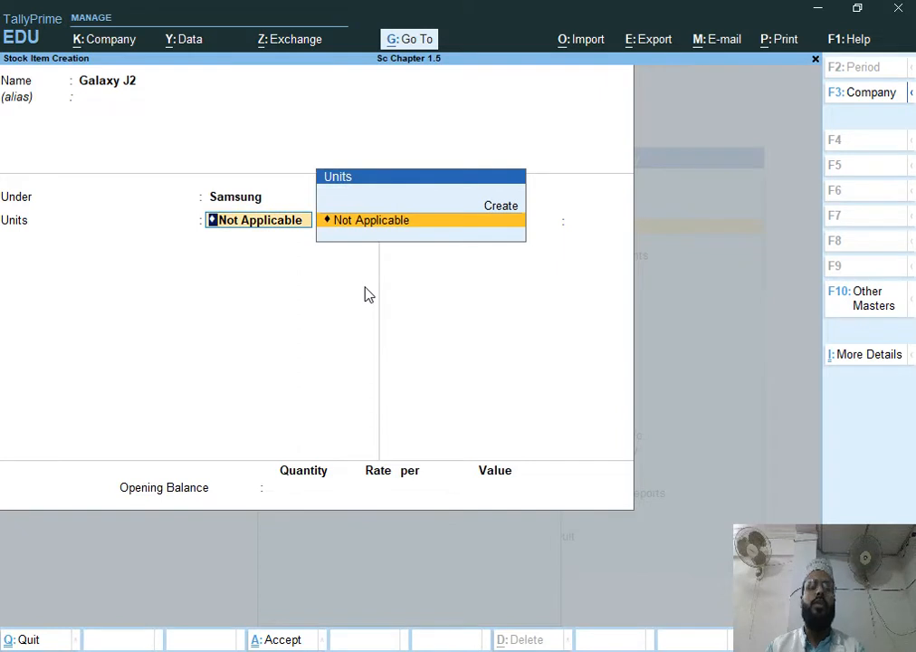
Create a simple unit with symbol pcs, no formal name and 0 decimal places for Galaxy J2.
{"action": "key", "text": "alt+c"}
{"action": "type", "text": "pcs"}
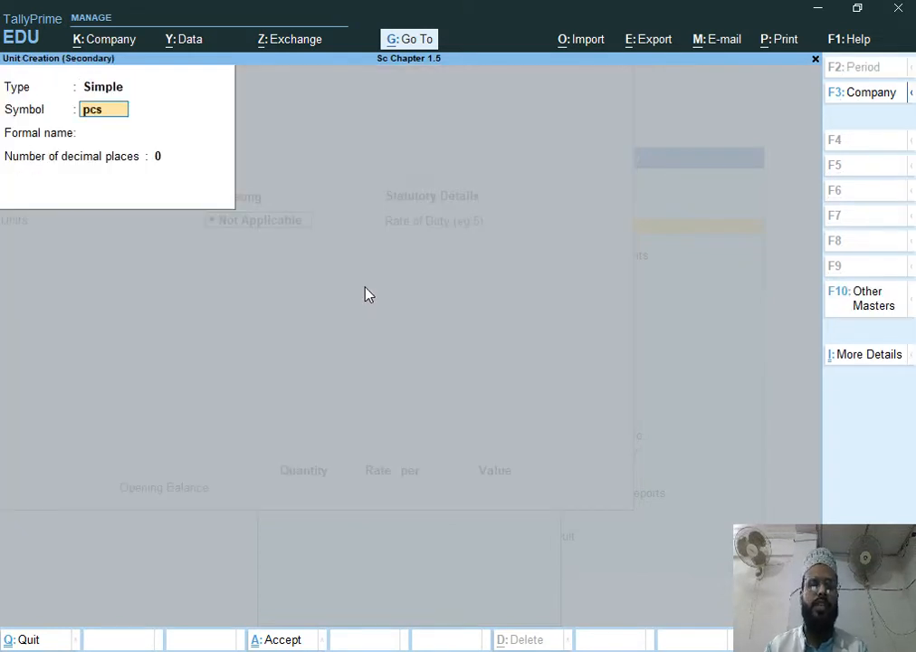
{"action": "key", "text": "Return"}
{"action": "key", "text": "Return"}
{"action": "key", "text": "Return"}
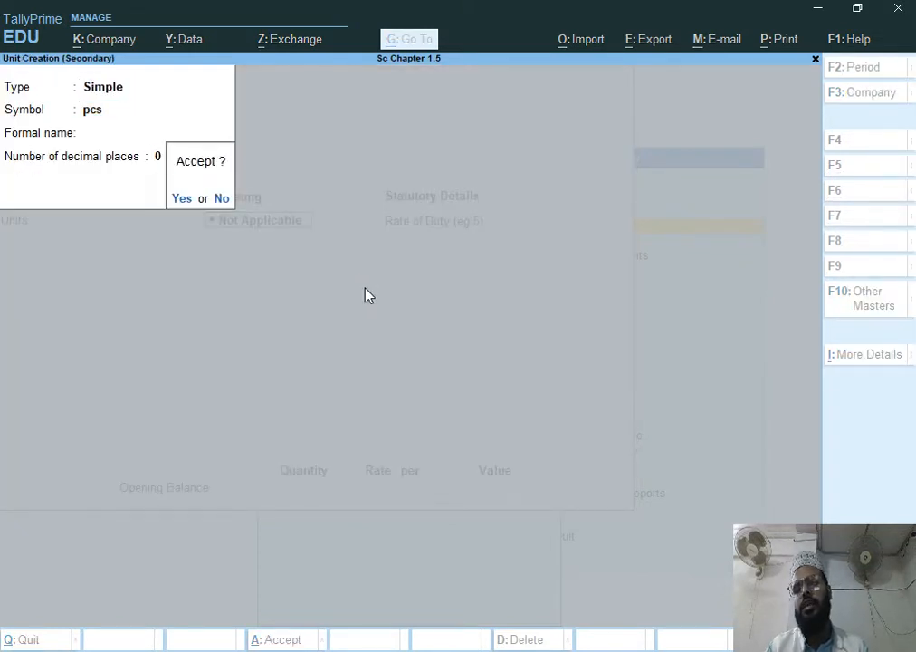
{"action": "key", "text": "Return"}
Keep Galaxy J2's component and duty settings at their defaults and set its opening quantity to 15.
{"action": "key", "text": "Return"}
{"action": "key", "text": "Return"}
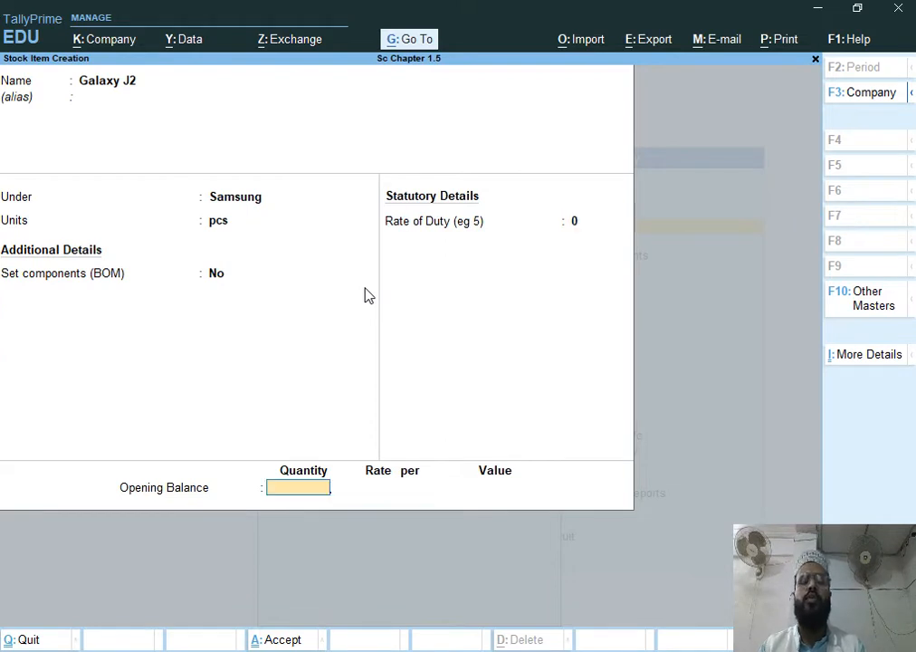
{"action": "type", "text": "15"}
{"action": "key", "text": "Return"}
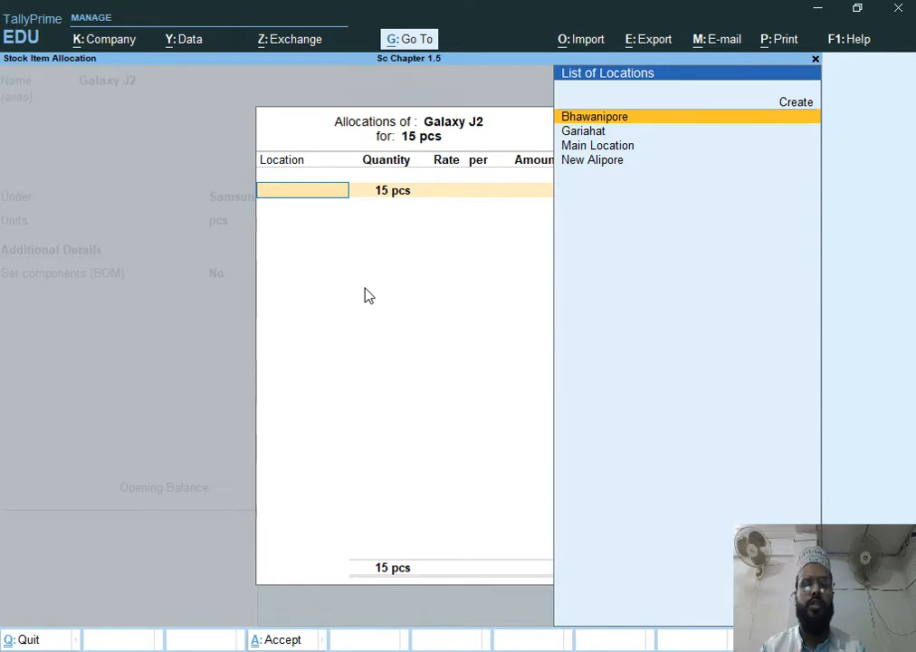
Allocate Galaxy J2's opening stock to New Alipore at a rate of 7844 per pcs and save the item.
{"action": "type", "text": "New"}
{"action": "key", "text": "Return"}
{"action": "key", "text": "Return"}
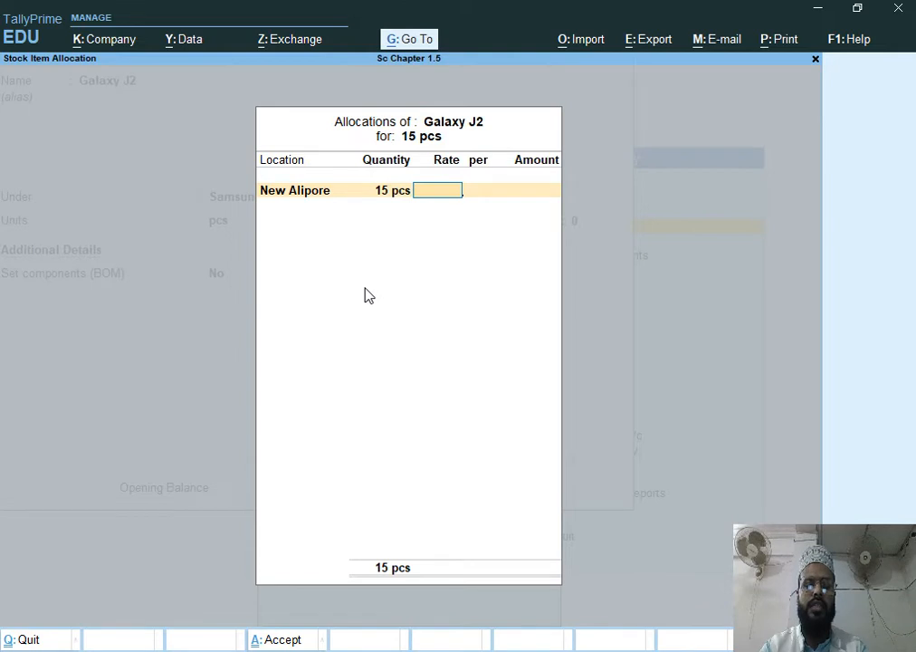
{"action": "type", "text": "7844"}
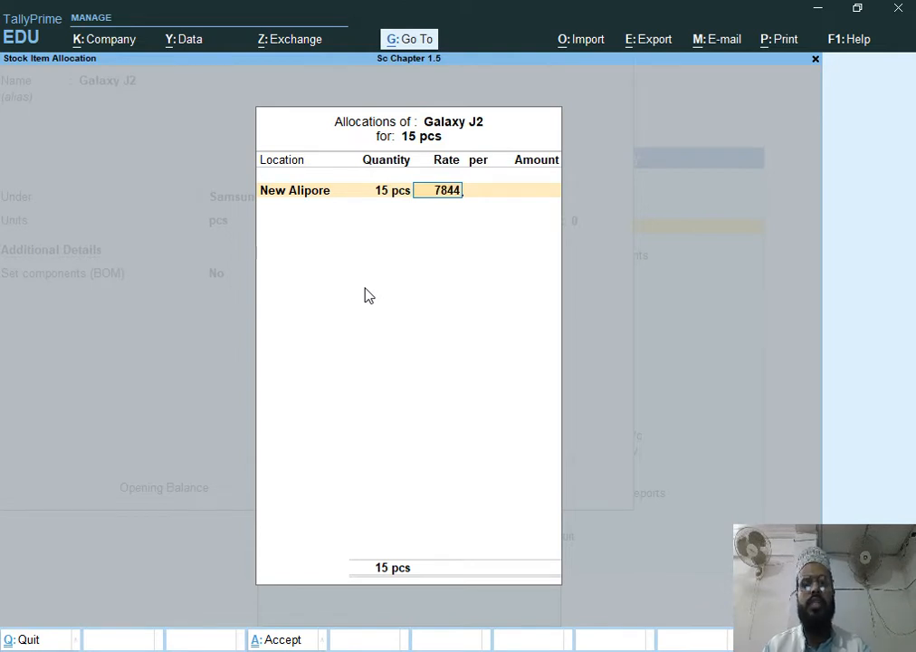
{"action": "key", "text": "Return"}
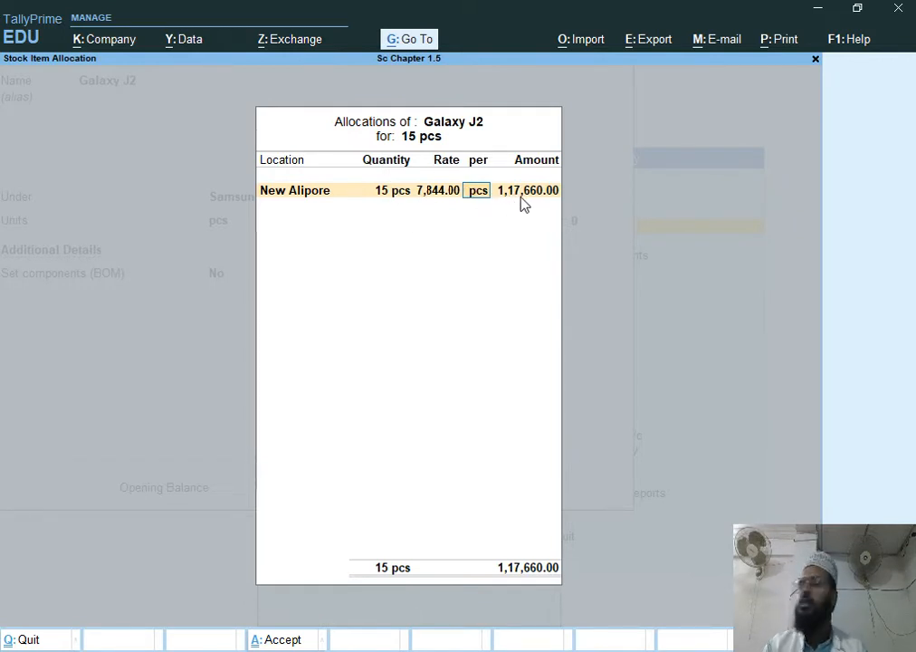
{"action": "key", "text": "Return"}
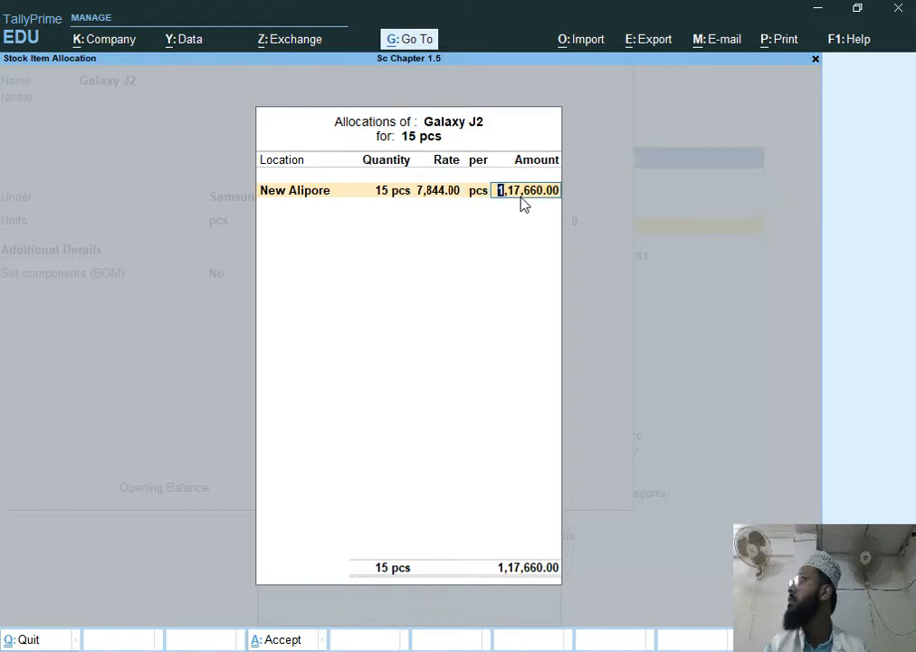
{"action": "key", "text": "Return"}
{"action": "key", "text": "Return"}
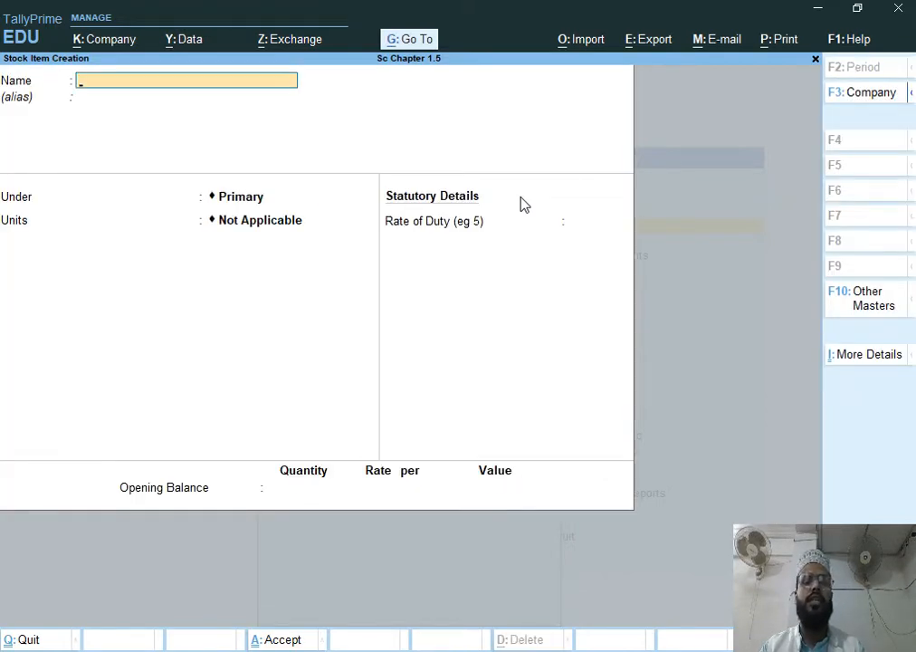
Check the next model in the Word table and start a stock item named Galaxy J3 under Samsung with unit pcs.
{"action": "key", "text": "alt+Tab"}
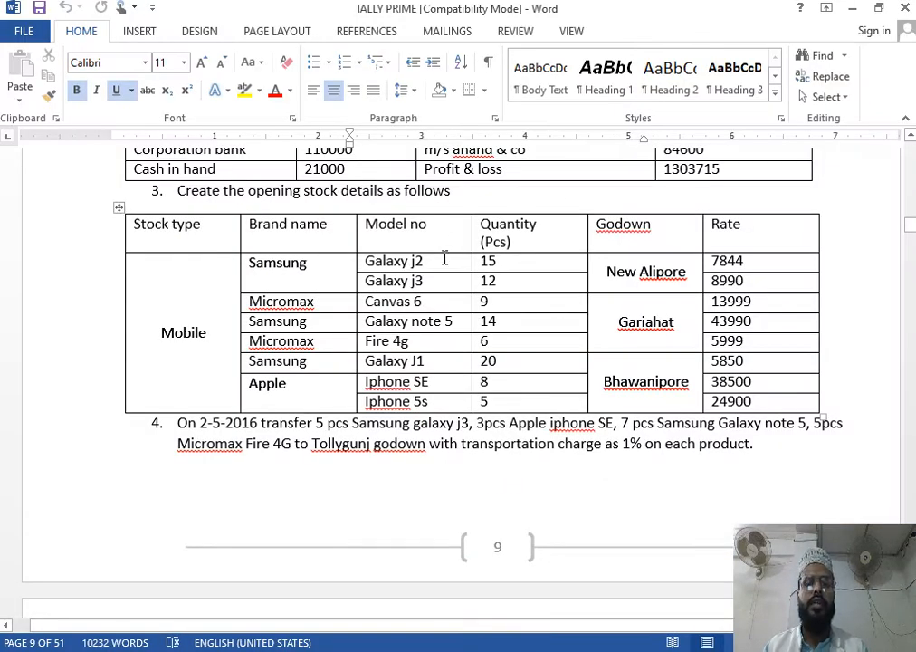
{"action": "key", "text": "alt+Tab"}
{"action": "type", "text": "Galaxy J3"}
{"action": "key", "text": "Return"}
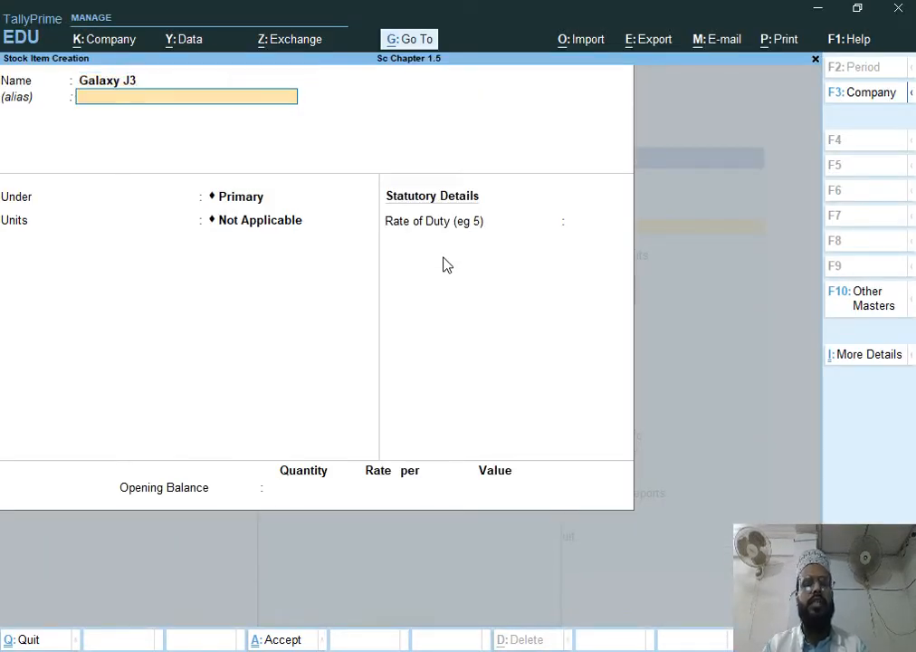
{"action": "key", "text": "Return"}
{"action": "key", "text": "Down"}
{"action": "key", "text": "Down"}
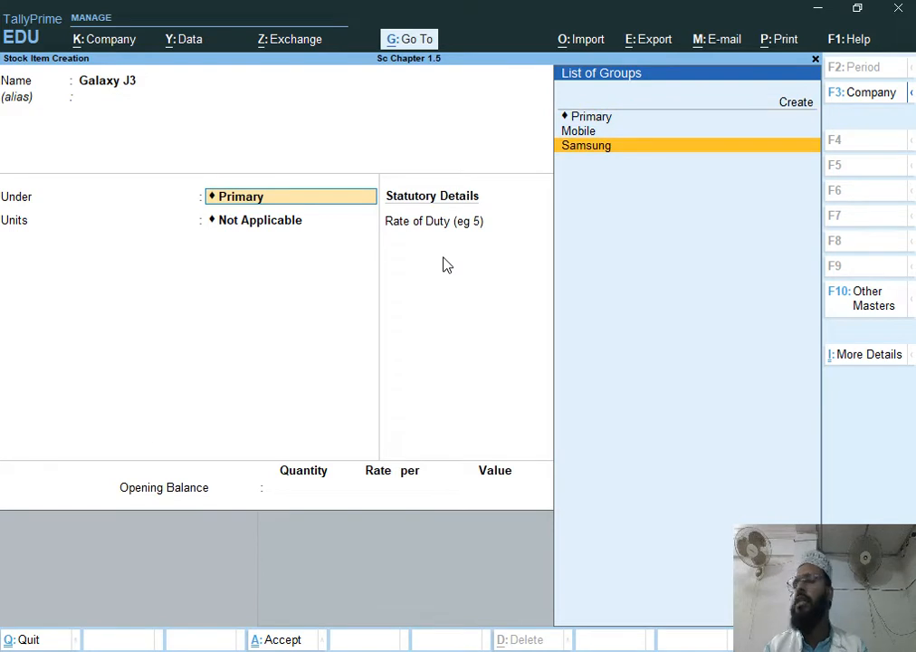
{"action": "key", "text": "Return"}
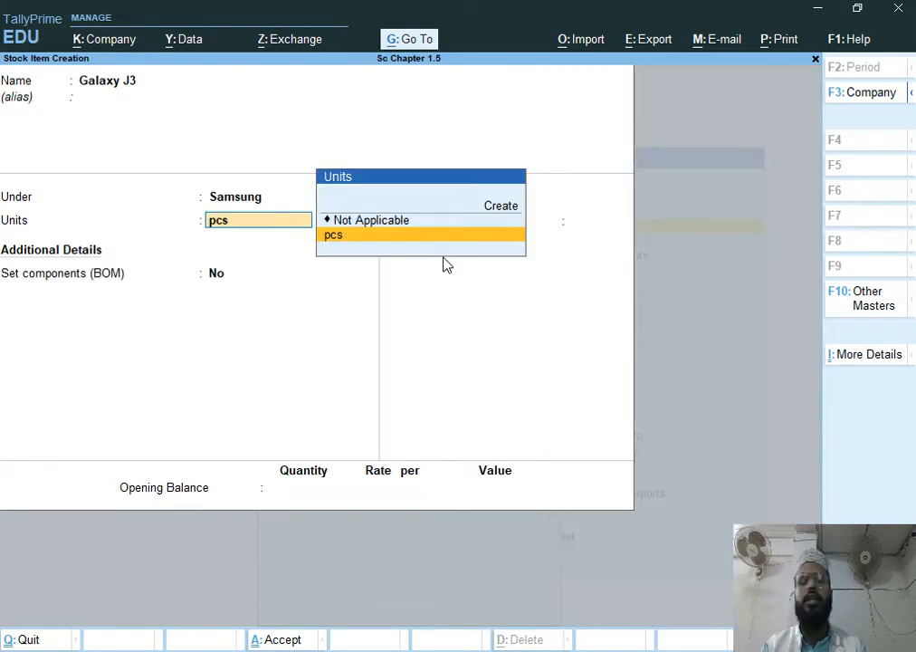
{"action": "key", "text": "Return"}
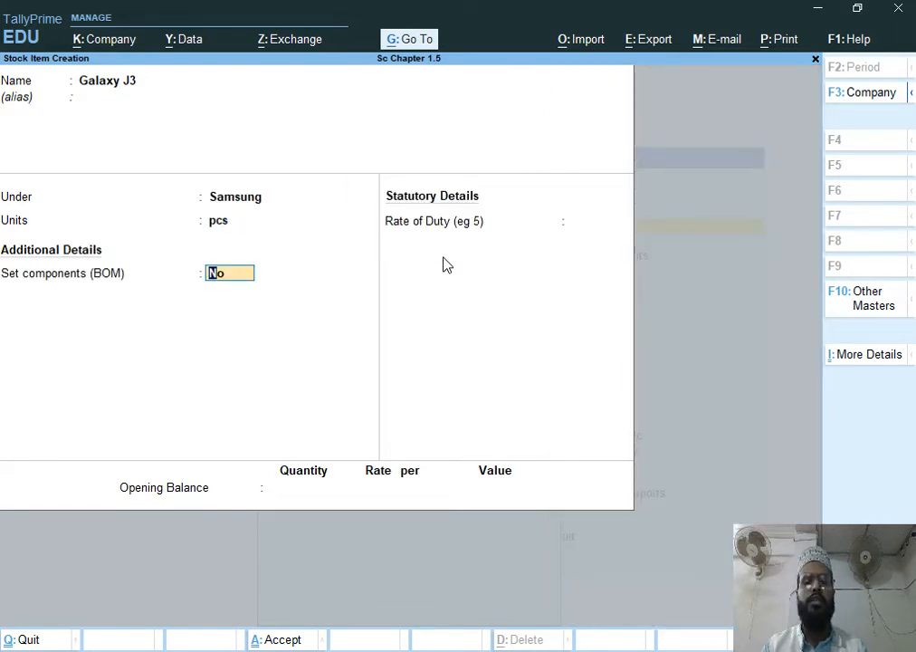
Keep Galaxy J3's component and duty settings at their defaults and set its opening quantity to 12.
{"action": "key", "text": "Return"}
{"action": "key", "text": "Return"}
{"action": "type", "text": "12"}
{"action": "key", "text": "Return"}
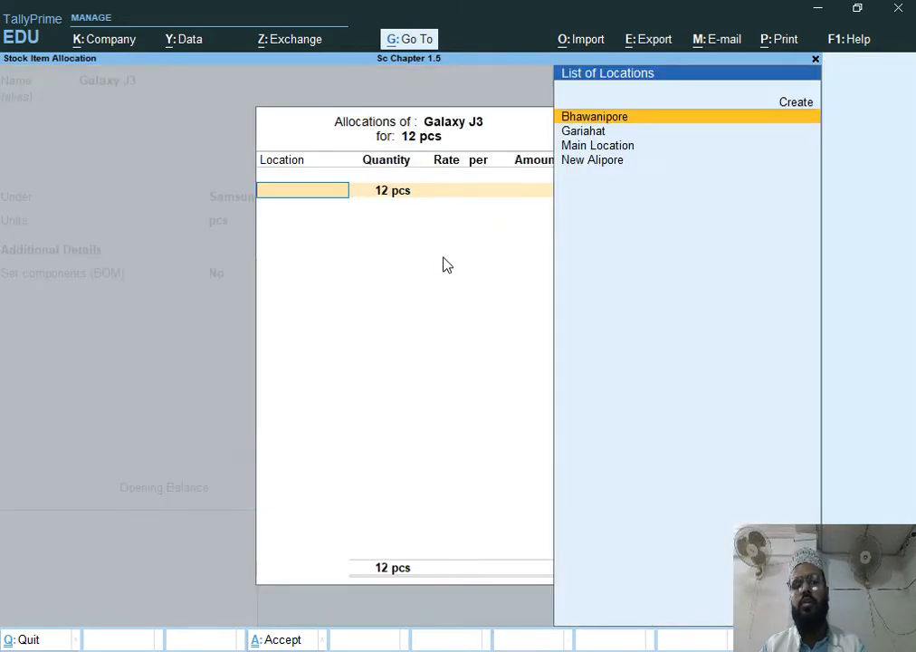
Allocate Galaxy J3's opening stock to New Alipore at a rate of 8990 per pcs and save the item.
{"action": "type", "text": "N"}
{"action": "key", "text": "Return"}
{"action": "key", "text": "Return"}
{"action": "type", "text": "8990"}
{"action": "key", "text": "Return"}
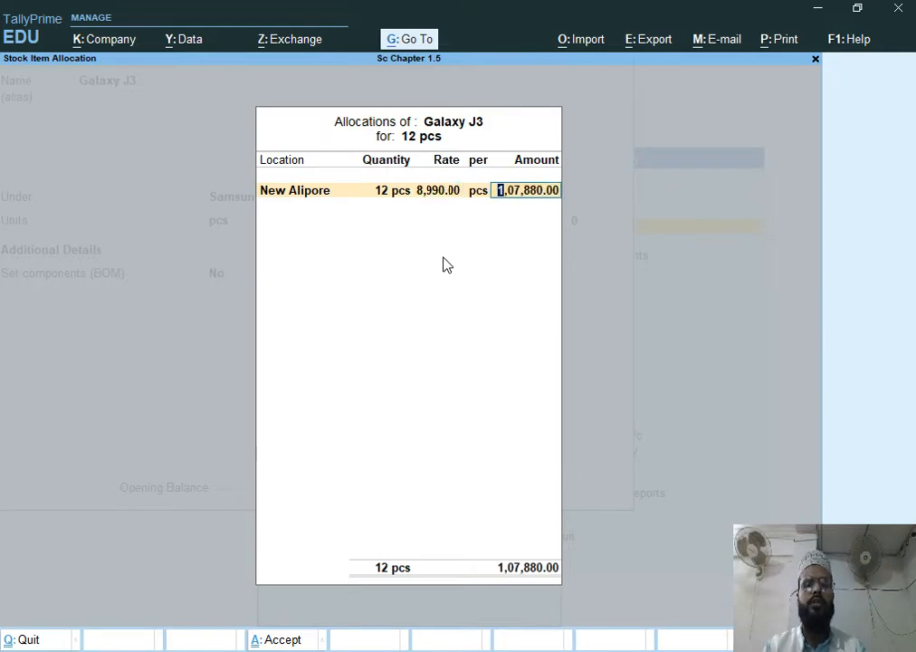
{"action": "key", "text": "Return"}
{"action": "key", "text": "Return"}
{"action": "key", "text": "Return"}
Check the next model in the Word table and start a stock item named Canvas 6 without an alias.
{"action": "key", "text": "alt+Tab"}
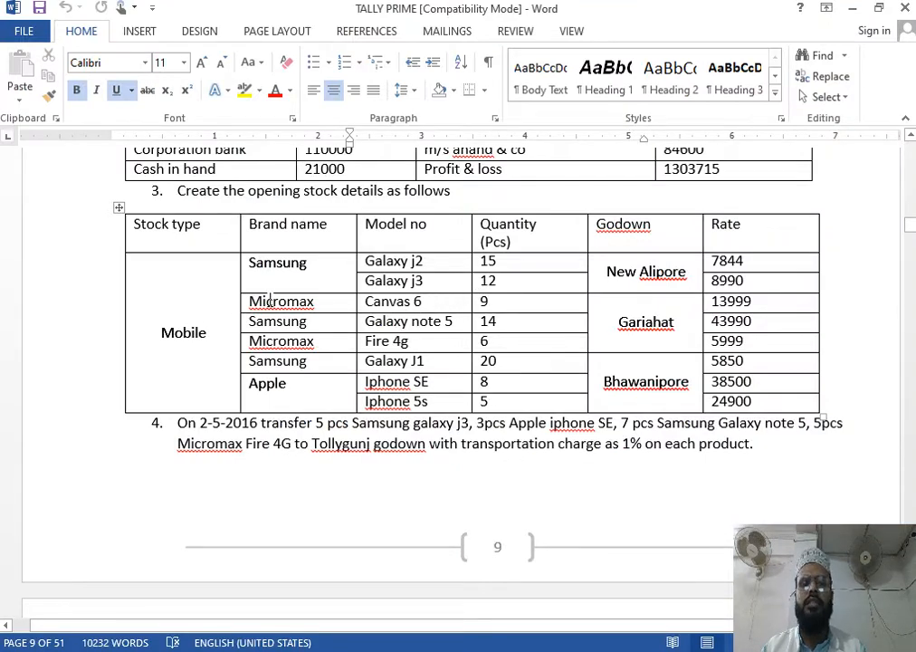
{"action": "key", "text": "alt+Tab"}
{"action": "type", "text": "Canvas 6"}
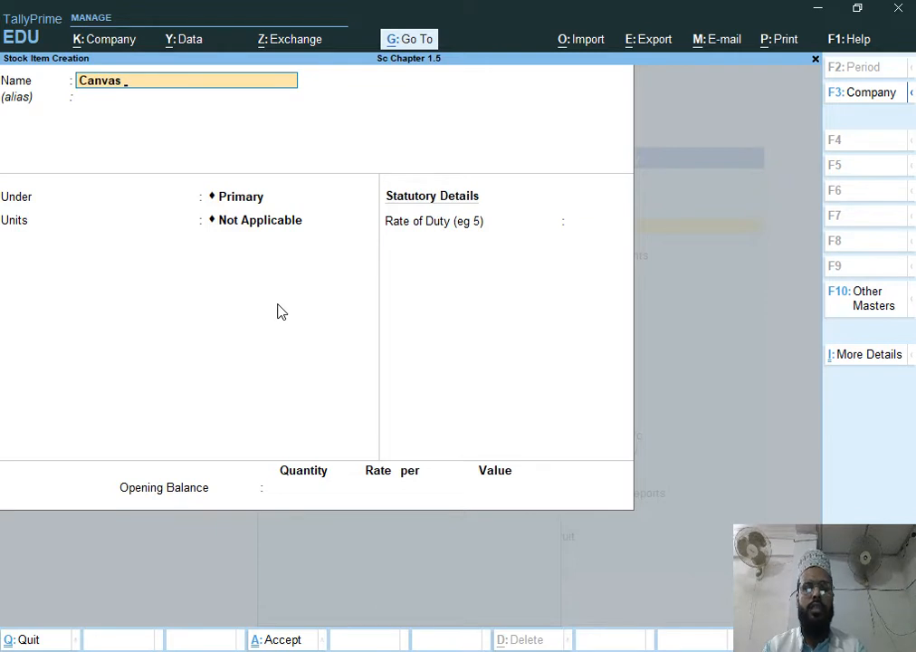
{"action": "key", "text": "Return"}
{"action": "key", "text": "Return"}
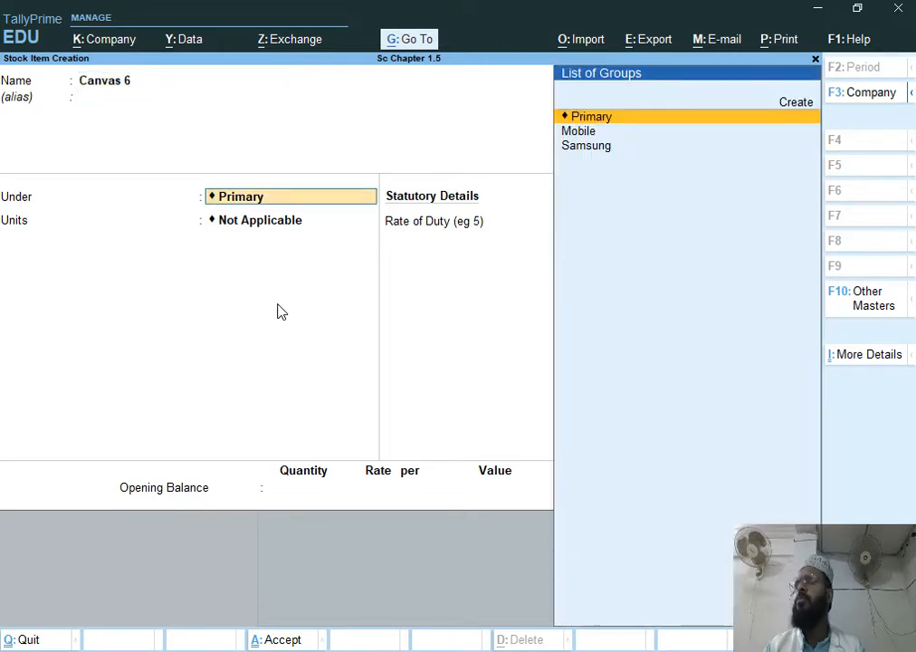
Start a new stock group named Micromax for Canvas 6 and check its stock type in the Word table.
{"action": "type", "text": "M"}
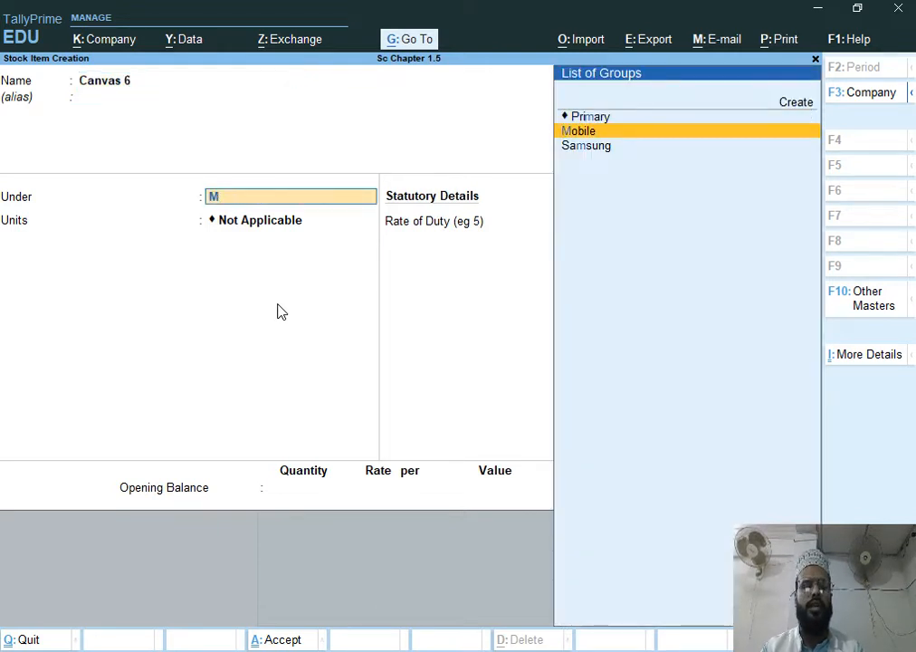
{"action": "key", "text": "alt+c"}
{"action": "type", "text": "Micromax"}
{"action": "key", "text": "Return"}
{"action": "key", "text": "Return"}
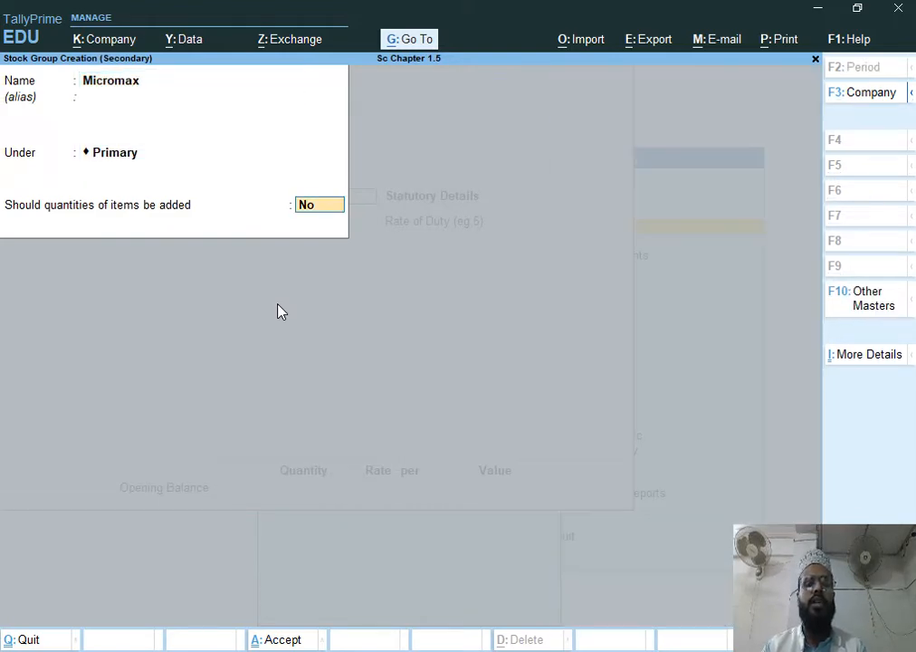
{"action": "key", "text": "BackSpace"}
{"action": "key", "text": "alt+Tab"}
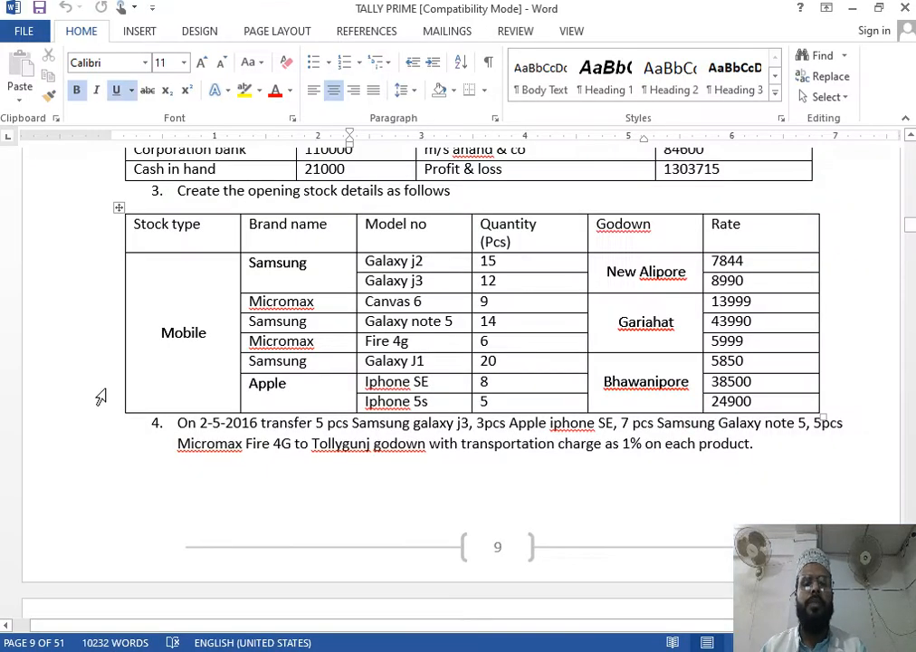
{"action": "key", "text": "alt+Tab"}
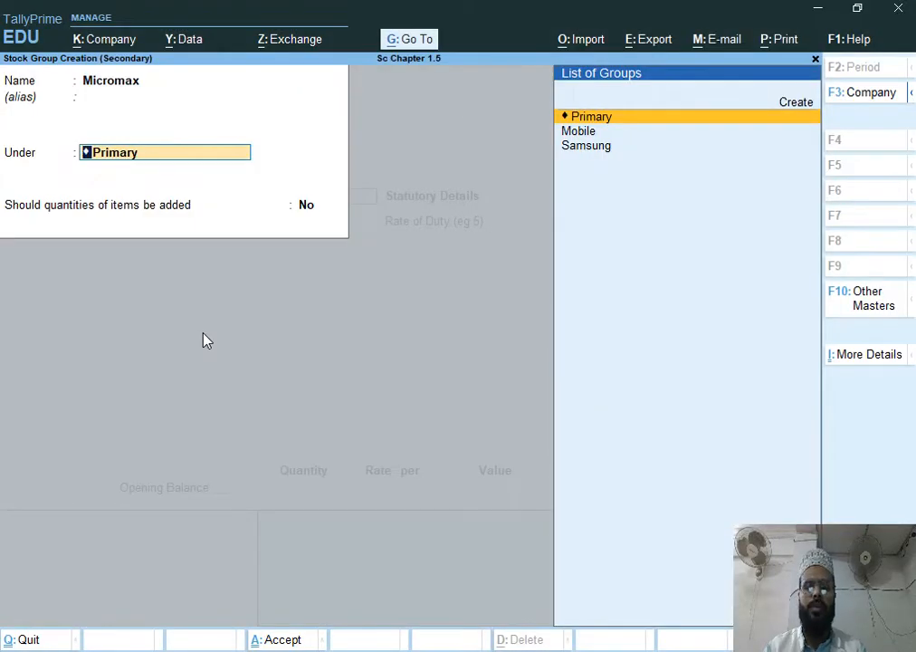
Place the Micromax stock group under Mobile, allow item quantities to be added, and save the group.
{"action": "type", "text": "M"}
{"action": "key", "text": "Return"}
{"action": "key", "text": "y"}
{"action": "key", "text": "Return"}
{"action": "key", "text": "Return"}
Set Canvas 6's unit to pcs and its opening quantity to 9, keeping component and duty settings at their defaults.
{"action": "key", "text": "Down"}
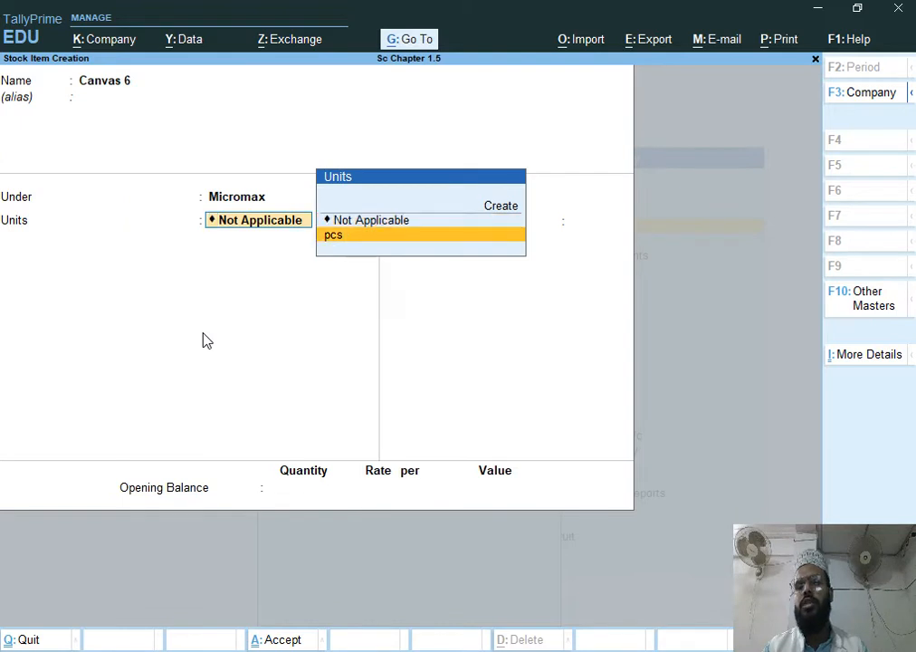
{"action": "key", "text": "Return"}
{"action": "key", "text": "Return"}
{"action": "key", "text": "Return"}
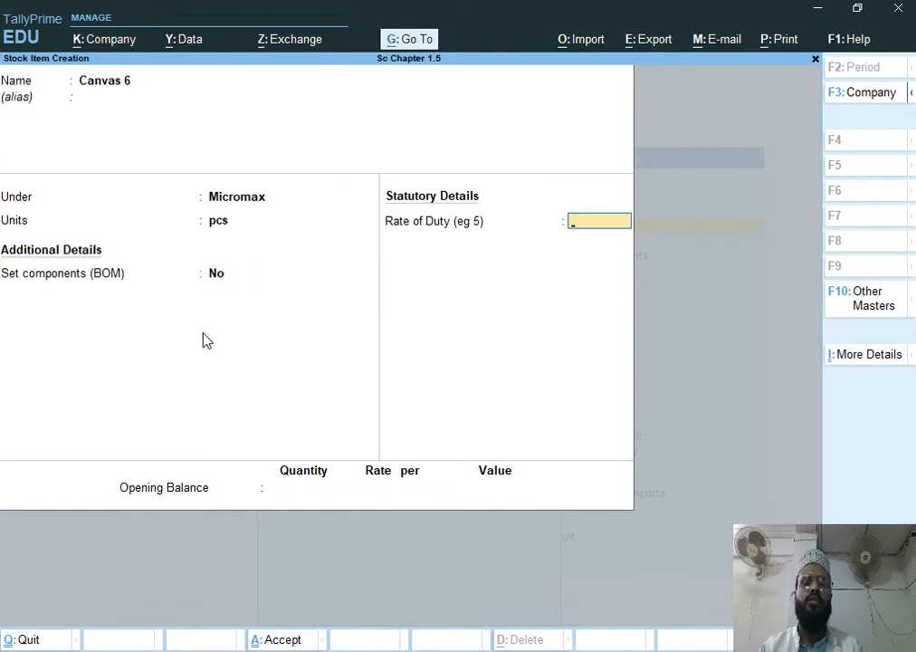
{"action": "type", "text": "9"}
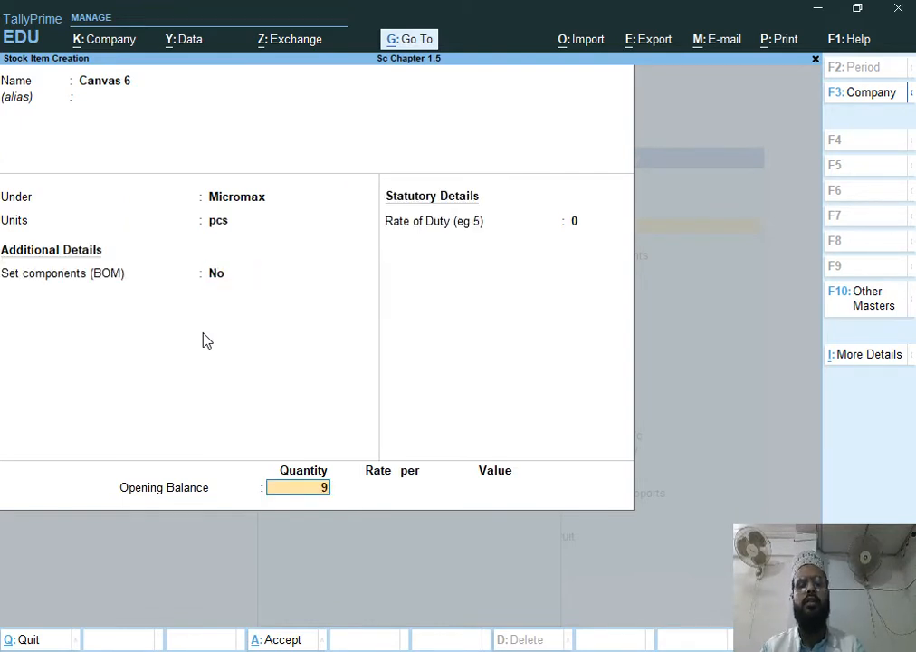
{"action": "key", "text": "Return"}
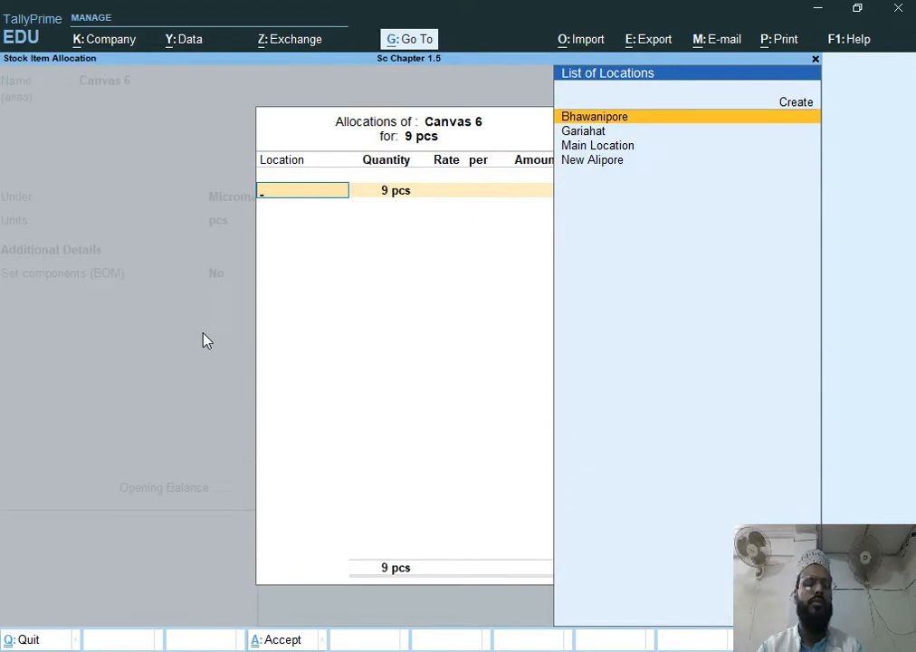
Allocate Canvas 6's opening stock to Gariahat at a rate of 13999 per pcs and save the item.
{"action": "type", "text": "Ga"}
{"action": "key", "text": "Return"}
{"action": "key", "text": "Return"}
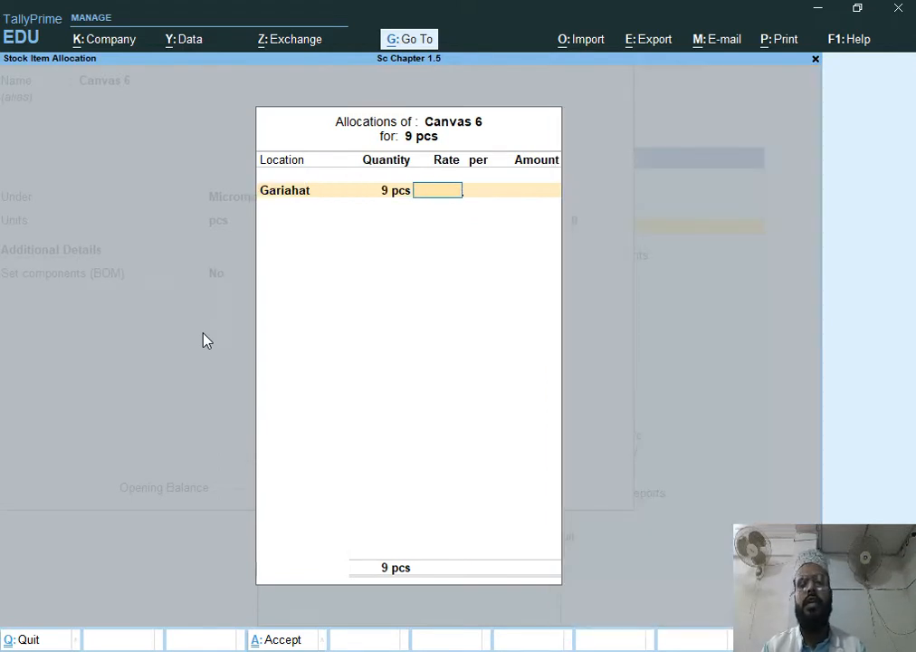
{"action": "type", "text": "13999"}
{"action": "key", "text": "Return"}
{"action": "key", "text": "Return"}
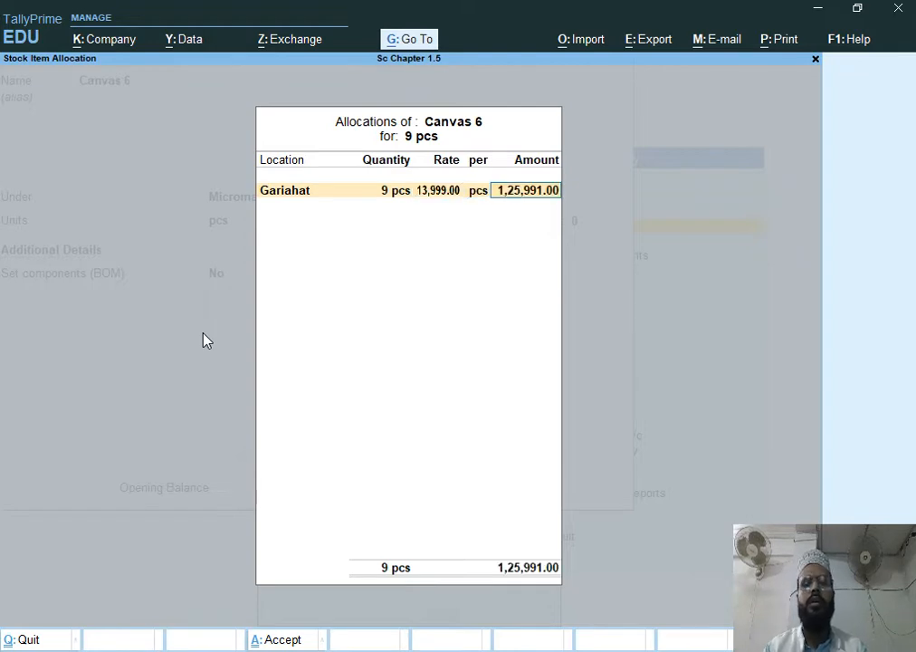
{"action": "key", "text": "Return"}
{"action": "key", "text": "Return"}
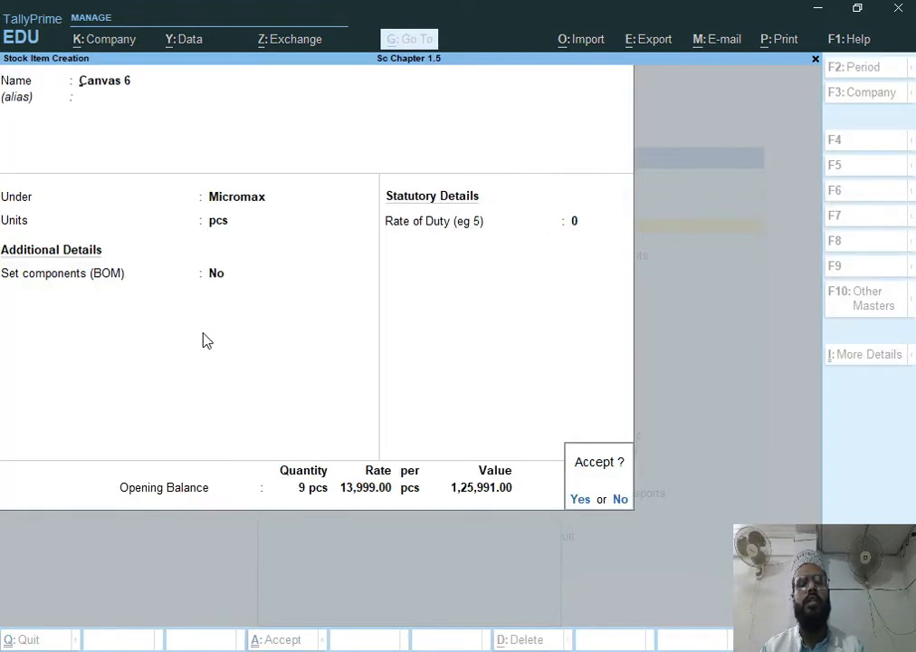
{"action": "key", "text": "Return"}
Check the next model in the Word table and start a stock item named Galaxy Note 5 without an alias.
{"action": "key", "text": "alt+Tab"}
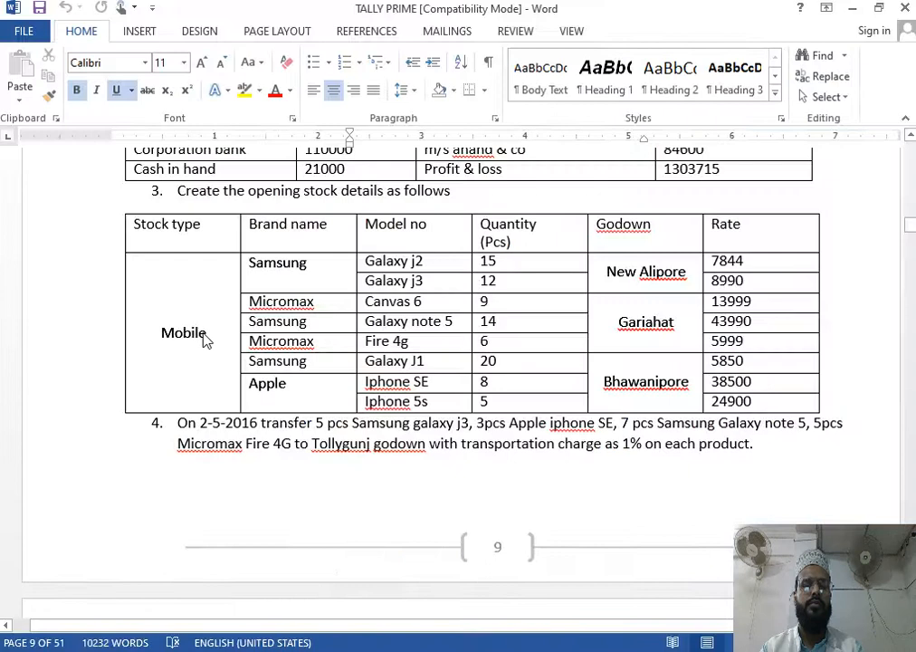
{"action": "key", "text": "alt+Tab"}
{"action": "type", "text": "Galaxy Note 5"}
{"action": "key", "text": "Return"}
{"action": "key", "text": "Return"}
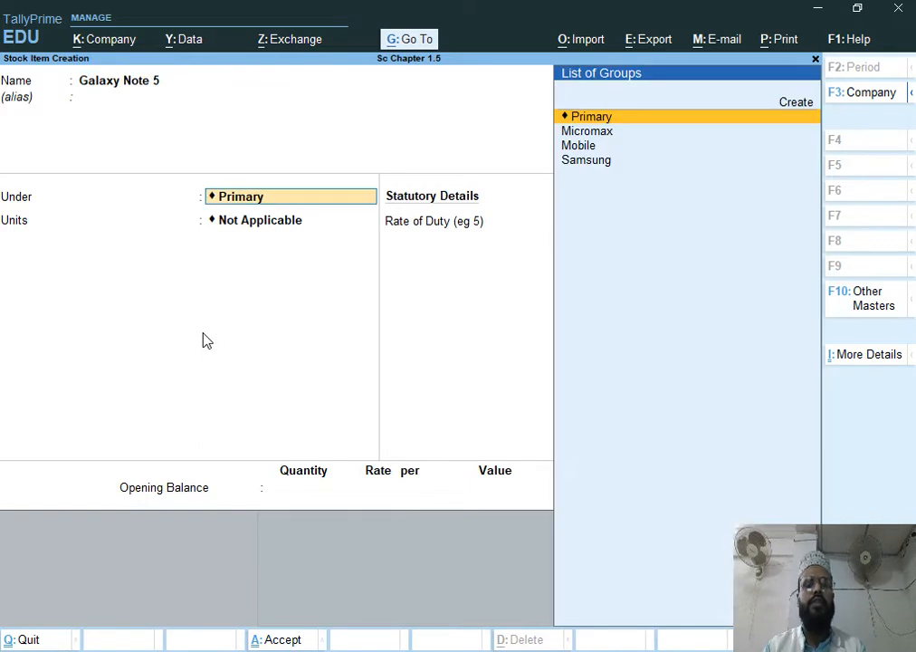
Place Galaxy Note 5 under Samsung with the unit pcs and set its opening quantity to 14.
{"action": "key", "text": "Down"}
{"action": "key", "text": "Down"}
{"action": "key", "text": "Down"}
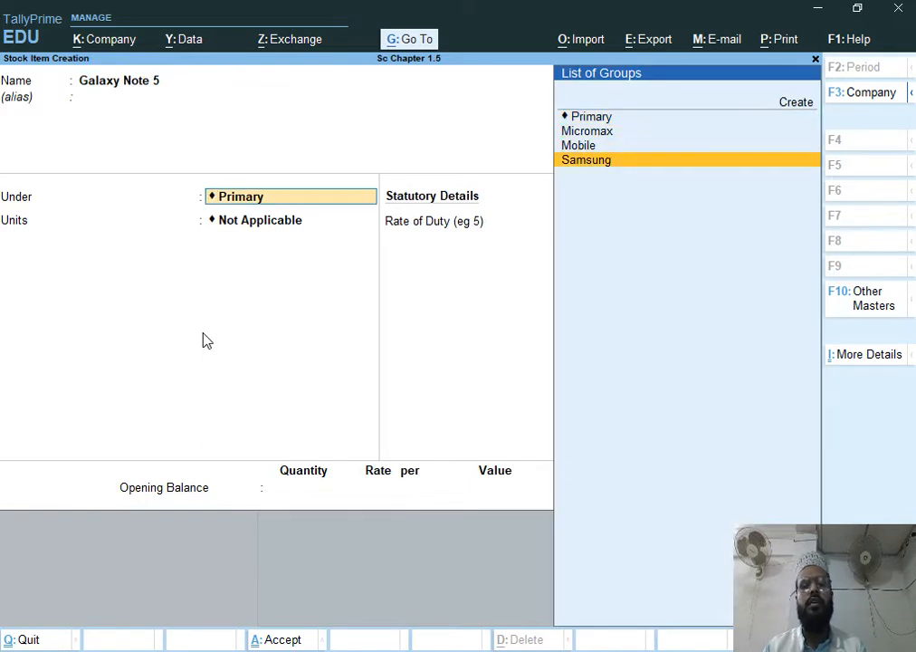
{"action": "key", "text": "Return"}
{"action": "key", "text": "Down"}
{"action": "key", "text": "Return"}
{"action": "key", "text": "Return"}
{"action": "key", "text": "Return"}
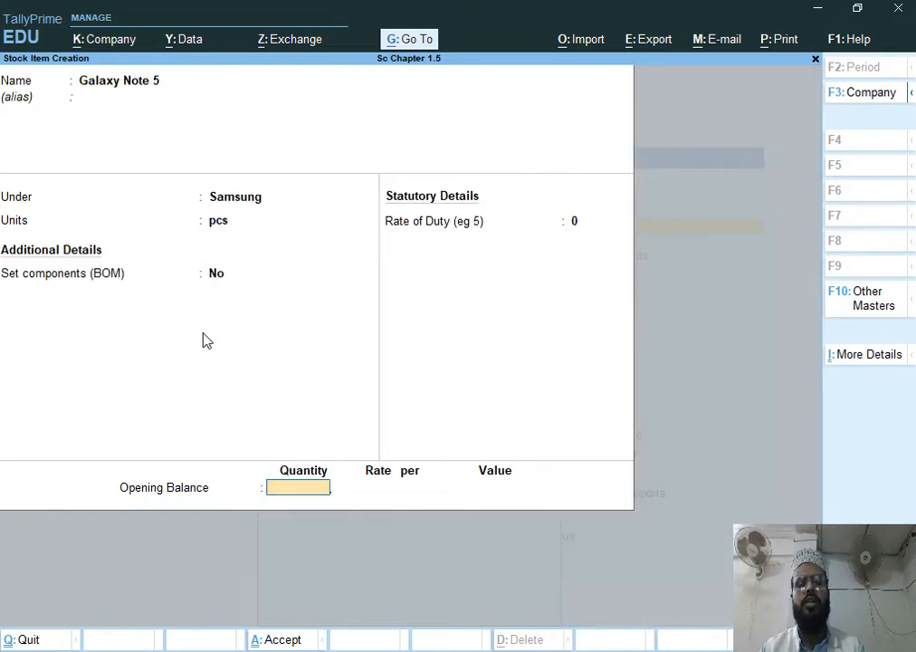
{"action": "type", "text": "14"}
{"action": "key", "text": "Return"}
Allocate Galaxy Note 5's opening stock to Gariahat at a rate of 43990 per pcs and save the item.
{"action": "type", "text": "G"}
{"action": "key", "text": "Return"}
{"action": "key", "text": "Return"}
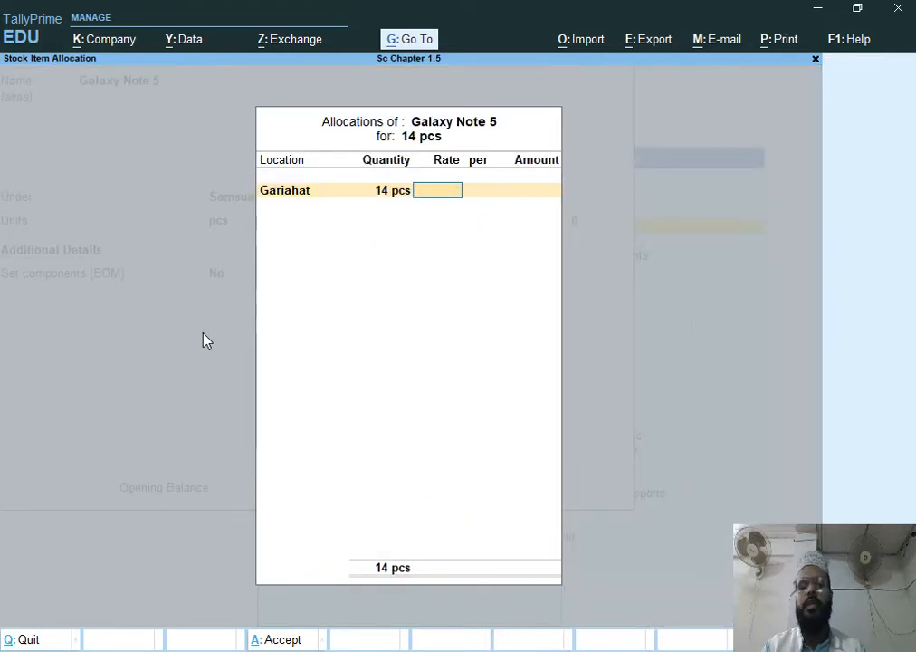
{"action": "type", "text": "43990"}
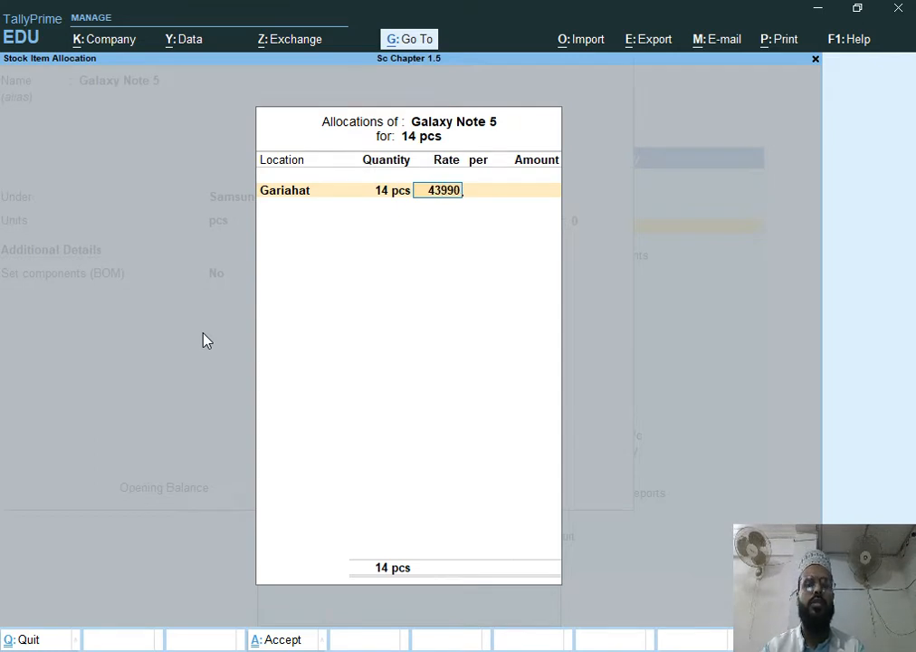
{"action": "key", "text": "Return"}
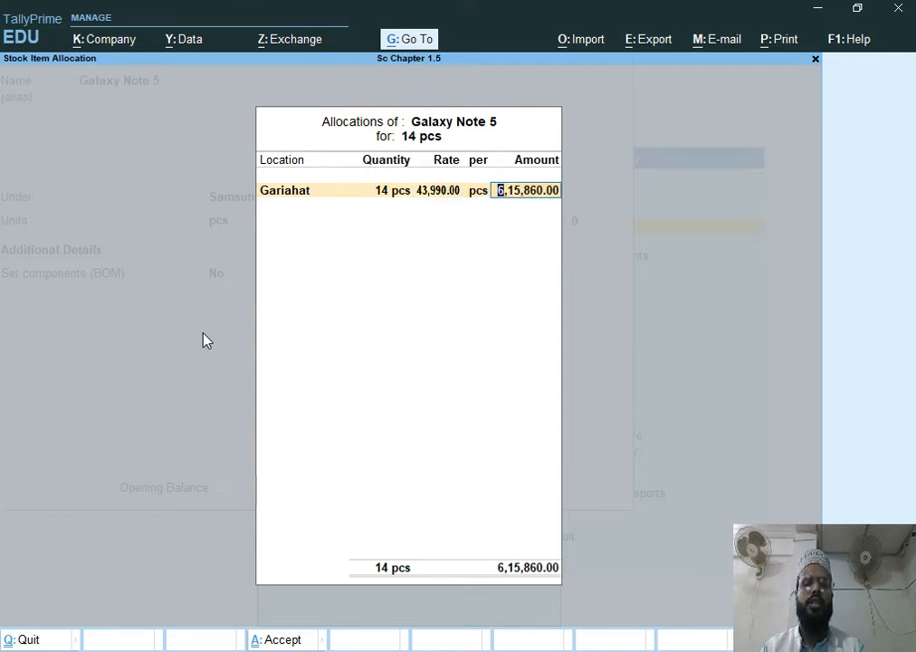
{"action": "key", "text": "Return"}
{"action": "key", "text": "Return"}
{"action": "key", "text": "Return"}
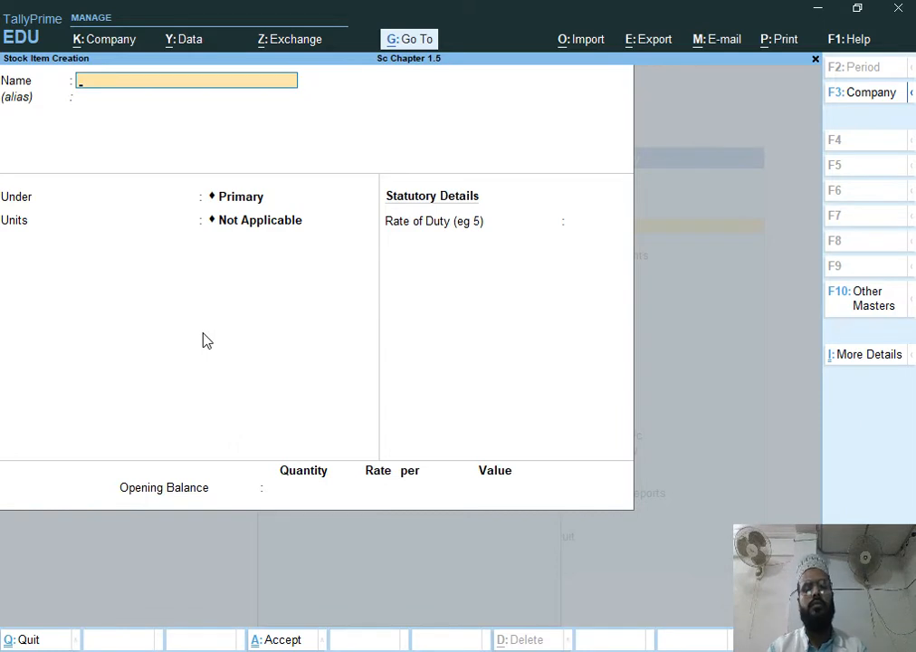
Start a stock item named Fire 4g without an alias and place it under Micromax.
{"action": "type", "text": "F"}
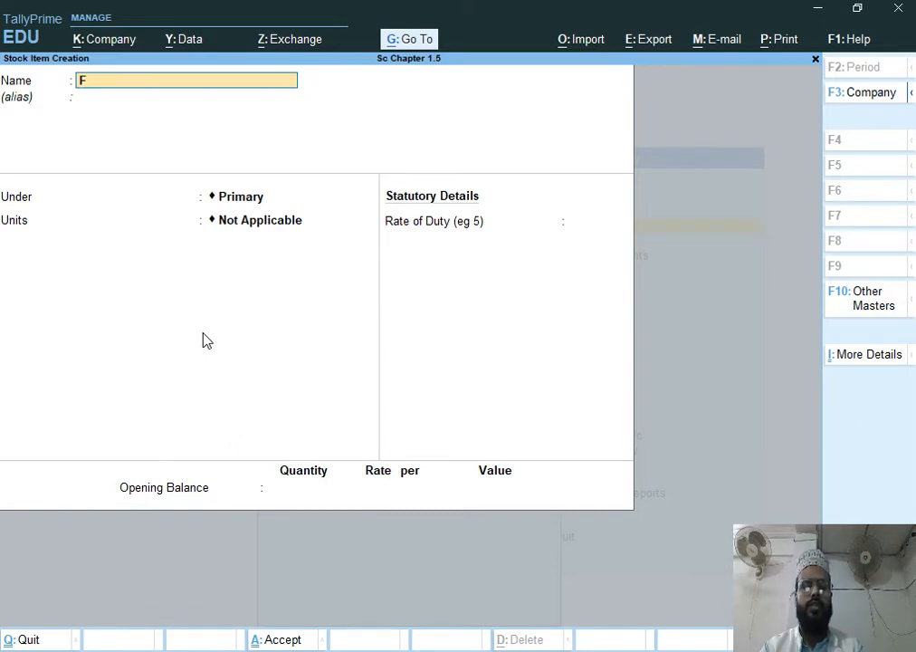
{"action": "type", "text": "ire 4g"}
{"action": "key", "text": "Return"}
{"action": "key", "text": "Return"}
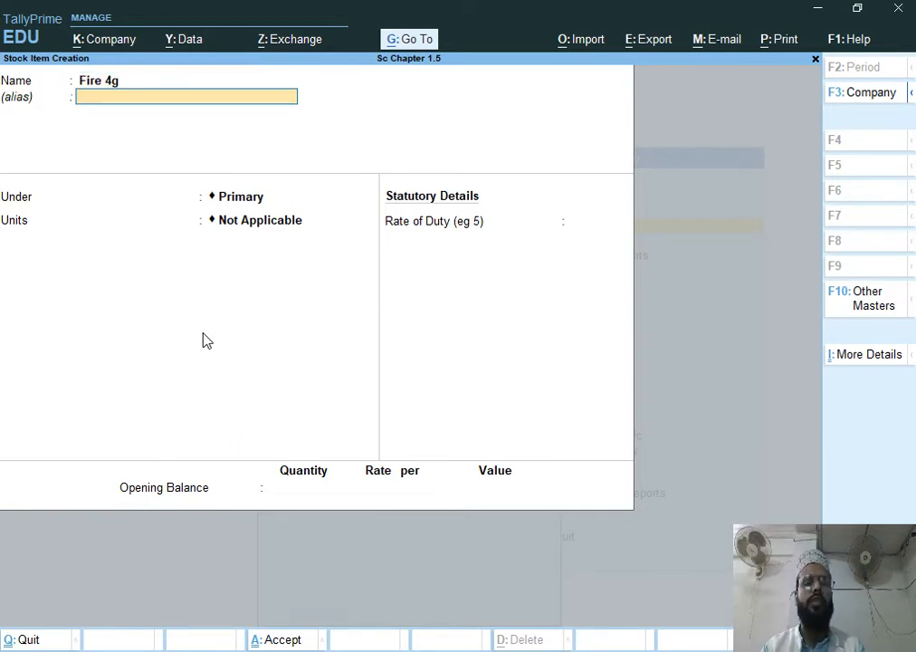
{"action": "type", "text": "M"}
{"action": "key", "text": "Down"}
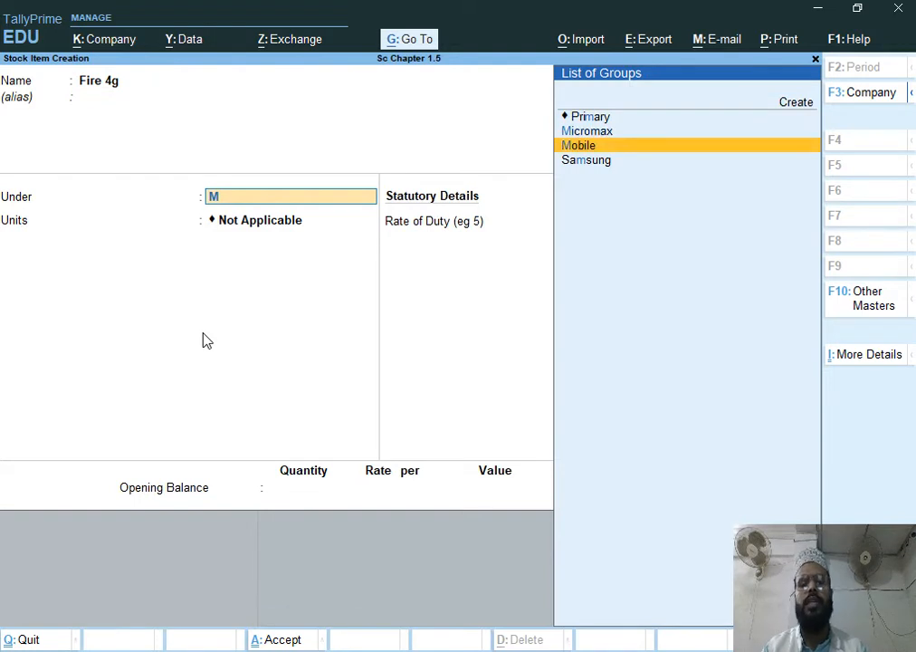
{"action": "key", "text": "Return"}
Set Fire 4g's unit to pcs and its opening quantity to 6, keeping component and duty settings at their defaults.
{"action": "type", "text": "pcs"}
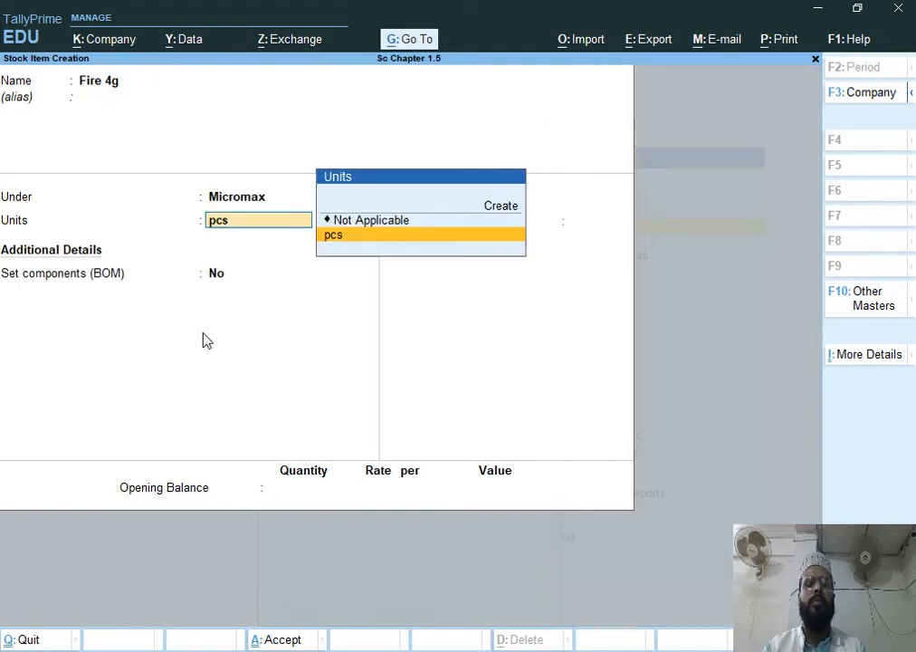
{"action": "key", "text": "Return"}
{"action": "key", "text": "Return"}
{"action": "key", "text": "Return"}
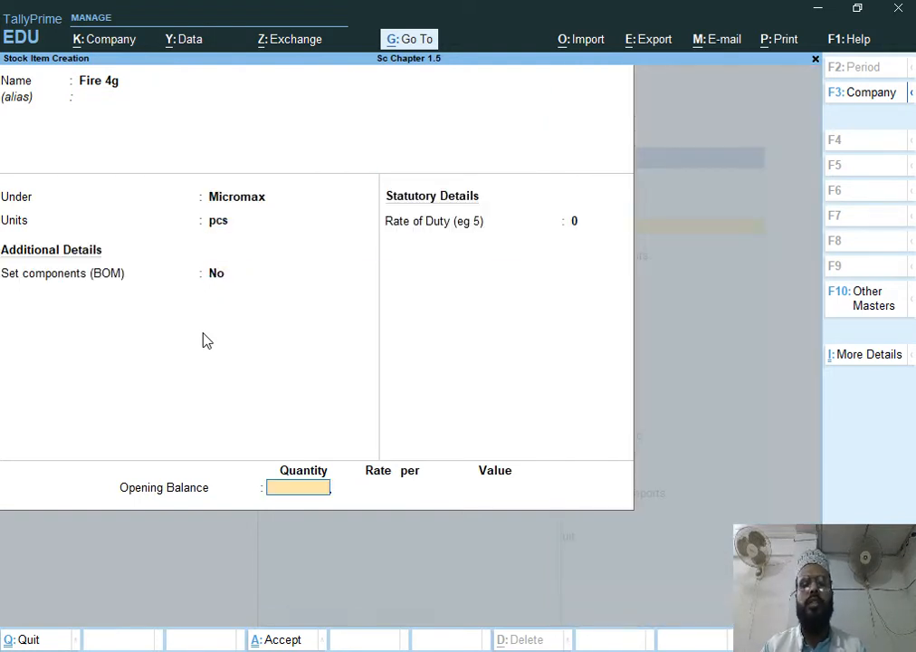
{"action": "type", "text": "6"}
{"action": "key", "text": "Return"}
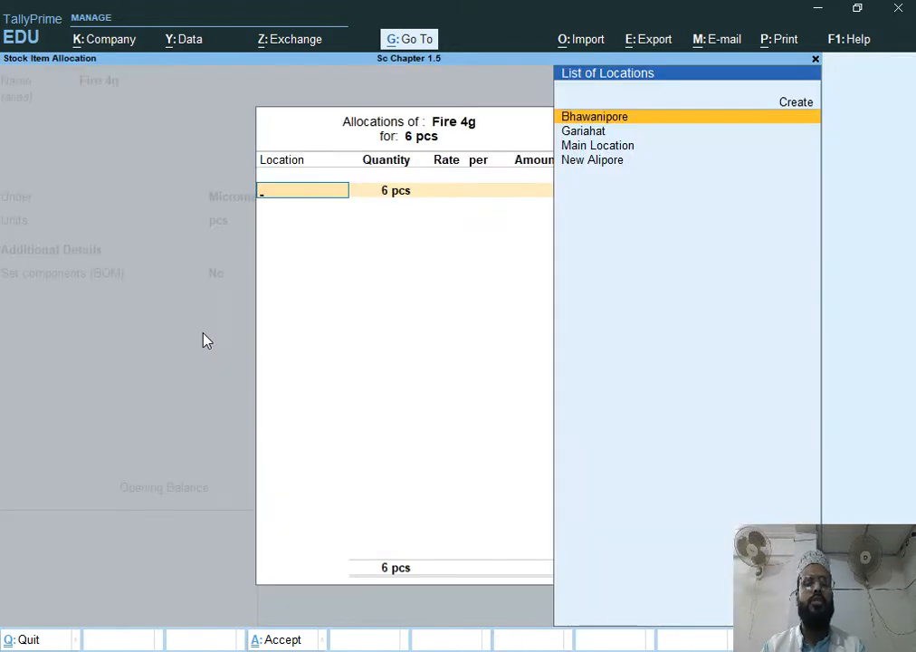
Allocate Fire 4g's opening stock to Gariahat at a rate of 5999 per pcs and save the item.
{"action": "type", "text": "G"}
{"action": "key", "text": "Return"}
{"action": "key", "text": "Return"}
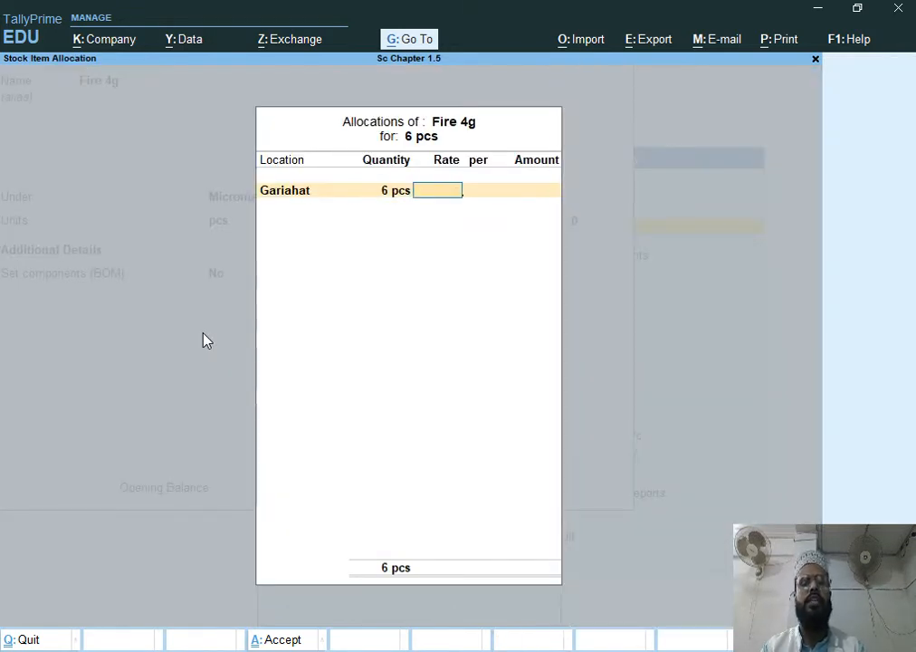
{"action": "type", "text": "5999"}
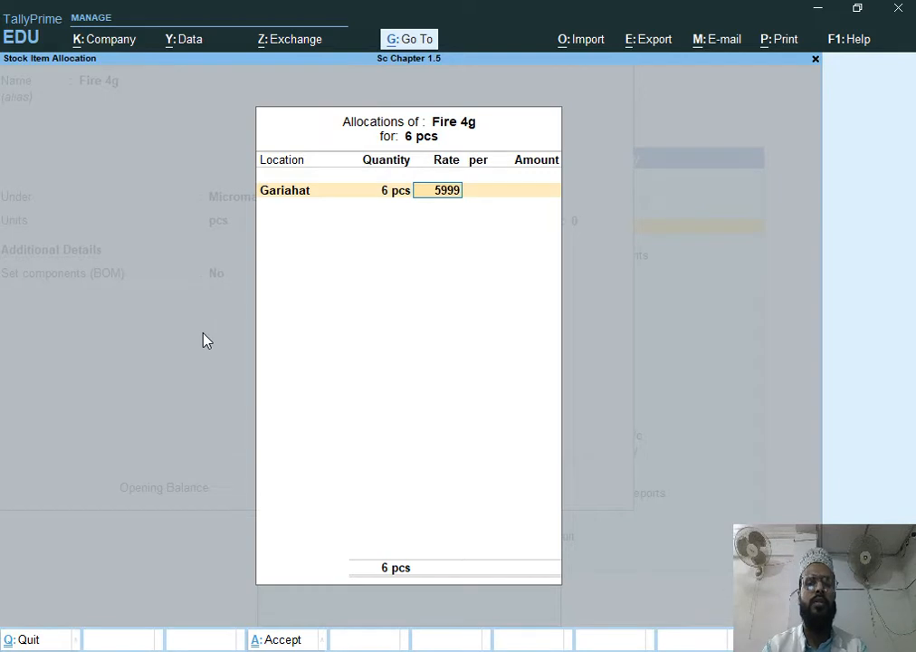
{"action": "key", "text": "Return"}
{"action": "key", "text": "Return"}
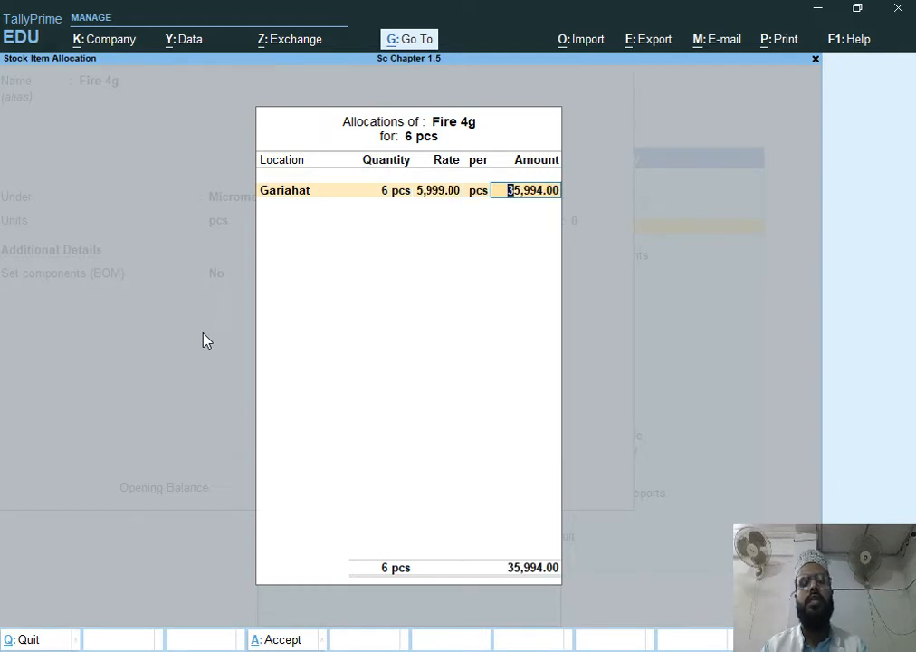
{"action": "key", "text": "Return"}
{"action": "key", "text": "Return"}
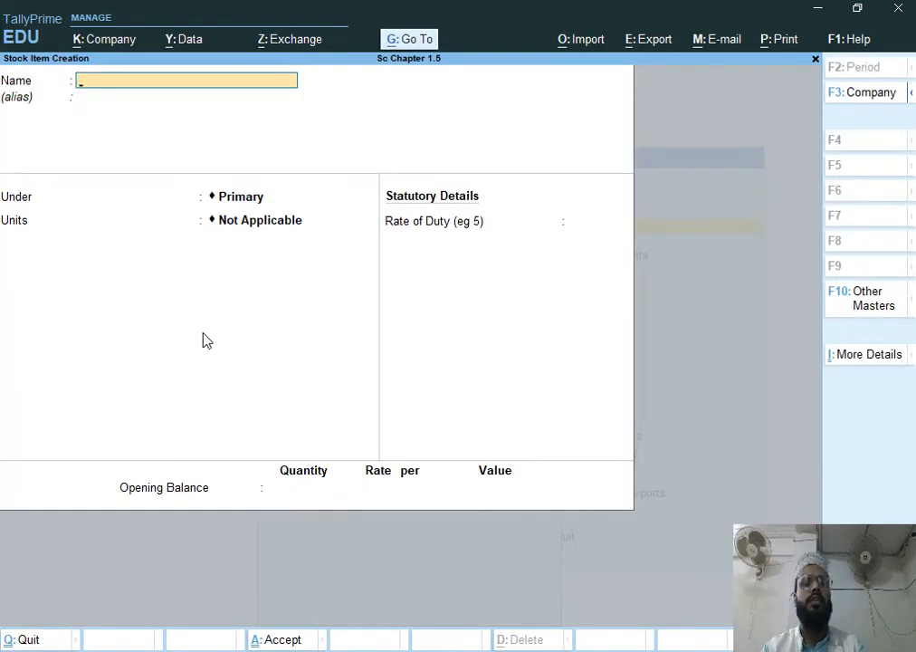
Start a stock item named Galaxy J1 without an alias and place it under Samsung.
{"action": "type", "text": "F"}
{"action": "key", "text": "BackSpace"}
{"action": "type", "text": "Galac"}
{"action": "key", "text": "BackSpace"}
{"action": "type", "text": "xy J1"}
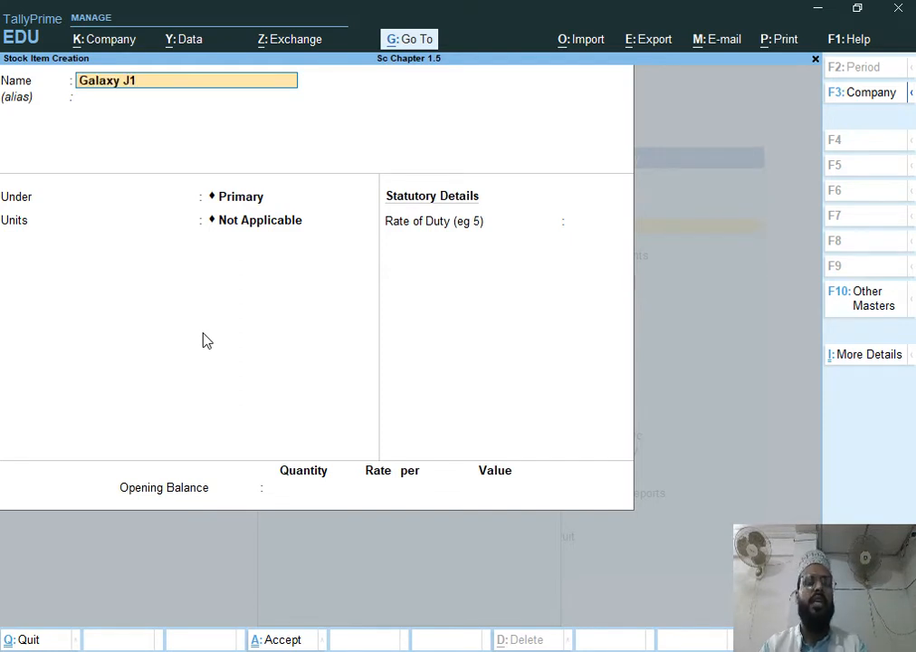
{"action": "key", "text": "Return"}
{"action": "type", "text": "S"}
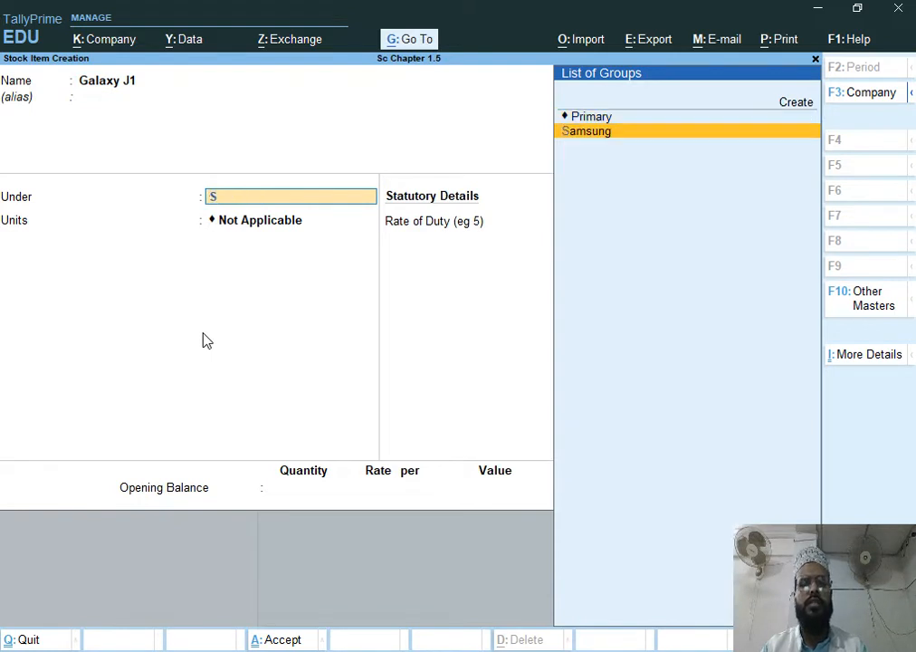
{"action": "key", "text": "Return"}
Set Galaxy J1's unit to pcs and its opening quantity to 20, keeping component and duty settings at their defaults.
{"action": "key", "text": "Down"}
{"action": "key", "text": "Return"}
{"action": "key", "text": "Return"}
{"action": "key", "text": "Return"}
{"action": "type", "text": "20"}
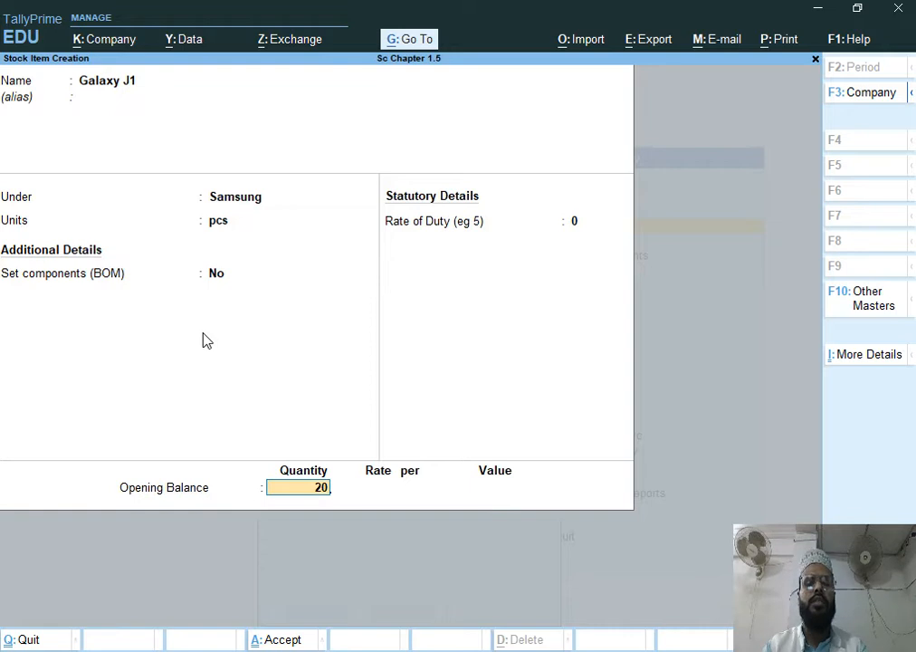
{"action": "key", "text": "Return"}
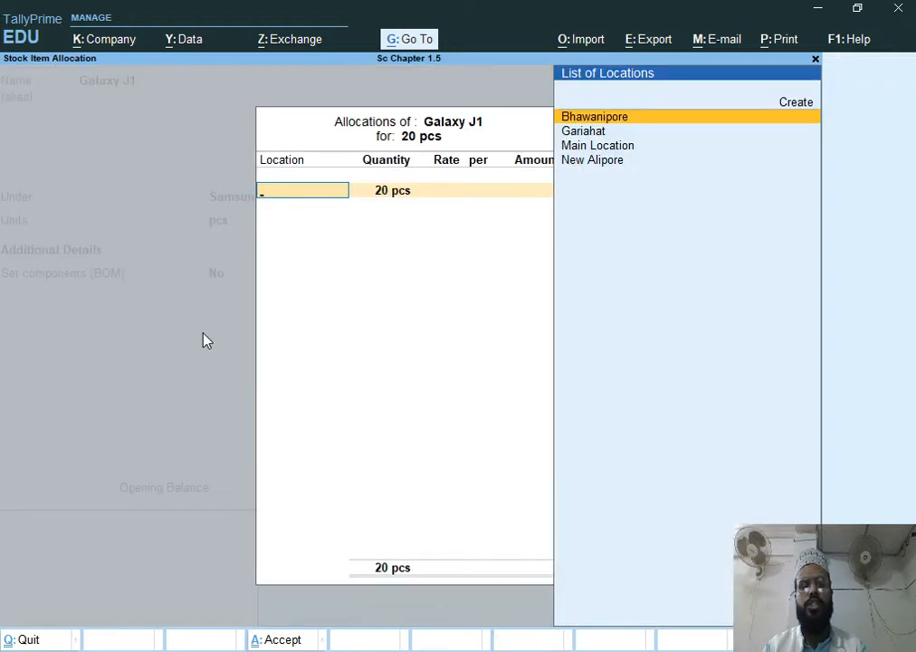
Allocate Galaxy J1's opening stock to Bhawanipore at a rate of 5850 per pcs and save the item.
{"action": "type", "text": "B"}
{"action": "key", "text": "Return"}
{"action": "key", "text": "Return"}
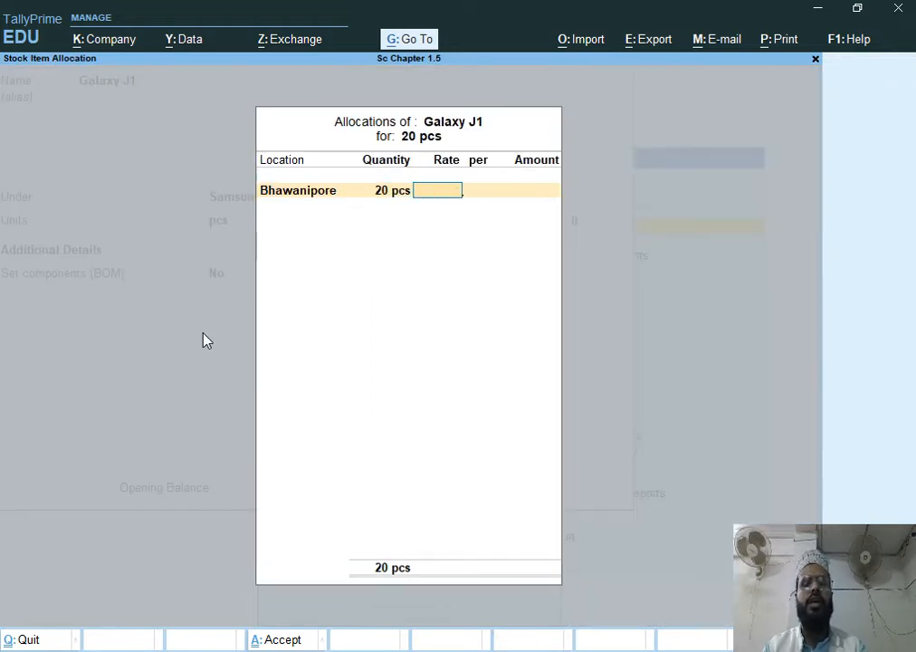
{"action": "type", "text": "5950"}
{"action": "key", "text": "BackSpace"}
{"action": "key", "text": "BackSpace"}
{"action": "key", "text": "BackSpace"}
{"action": "type", "text": "850"}
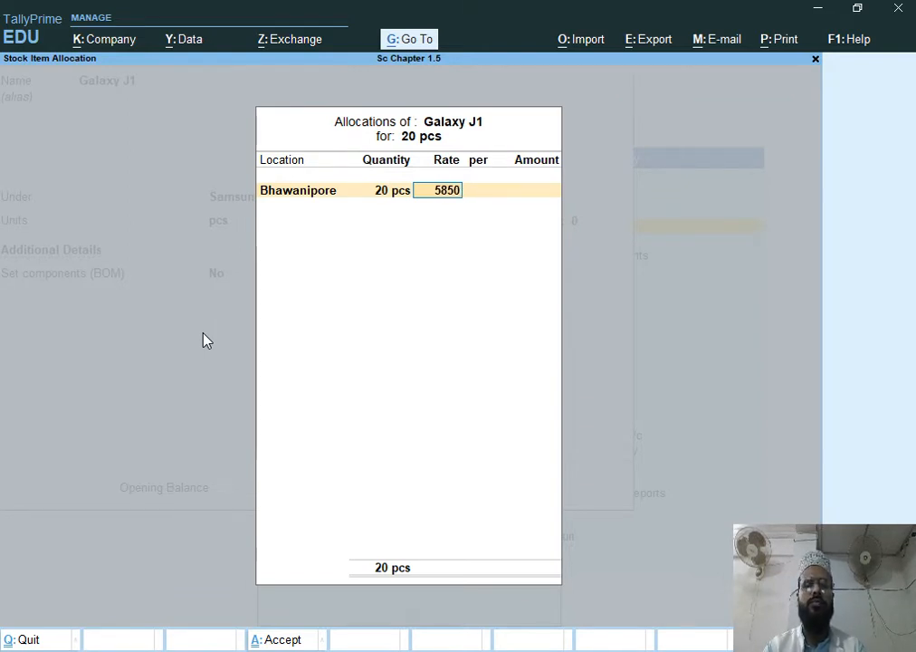
{"action": "key", "text": "Return"}
{"action": "key", "text": "Return"}
{"action": "key", "text": "Return"}
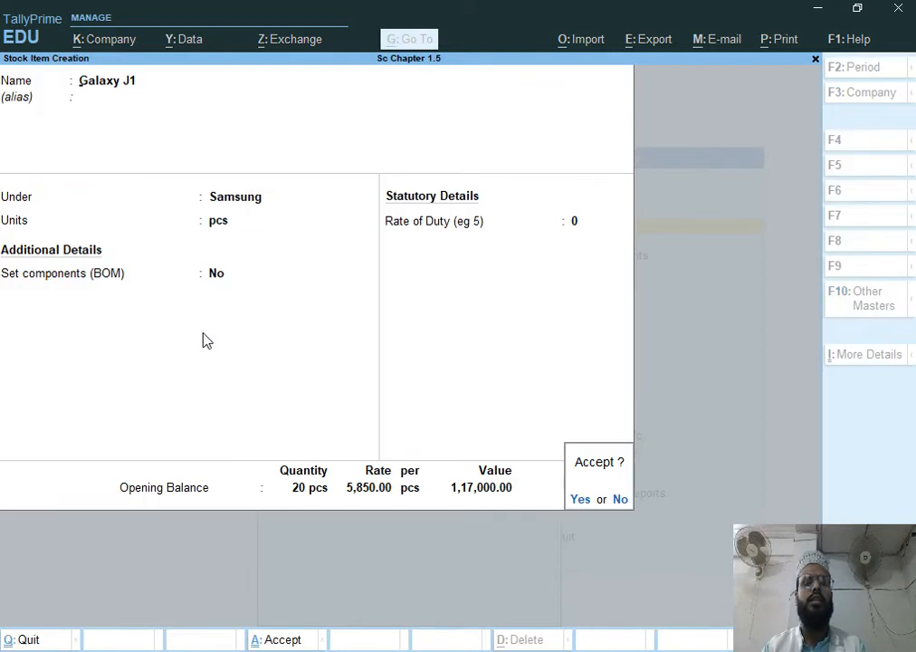
{"action": "key", "text": "Return"}
Start a stock item named I Phine Se without an alias.
{"action": "type", "text": "I Phine S"}
{"action": "type", "text": "3"}
{"action": "key", "text": "BackSpace"}
{"action": "type", "text": "e"}
{"action": "key", "text": "Return"}
{"action": "key", "text": "Return"}
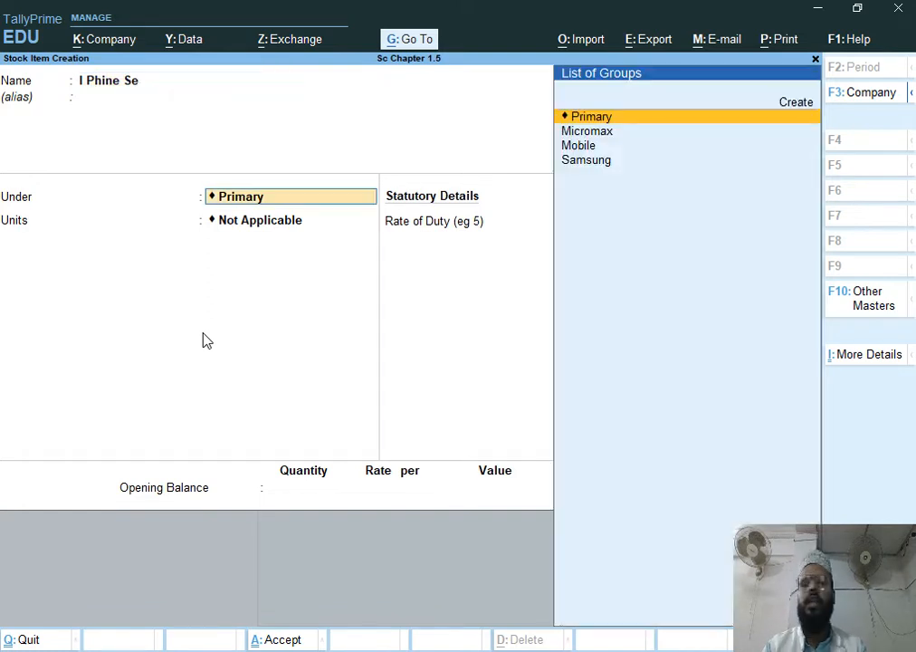
Create a stock group named Apple under Mobile without an alias and assign it to I Phine Se.
{"action": "key", "text": "alt+c"}
{"action": "type", "text": "Apple"}
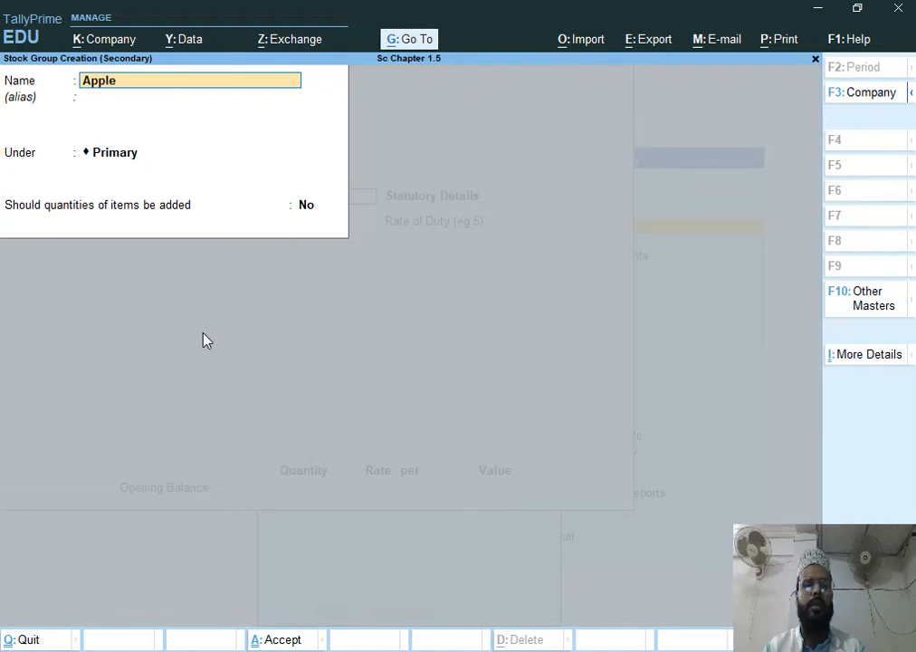
{"action": "key", "text": "Return"}
{"action": "key", "text": "Return"}
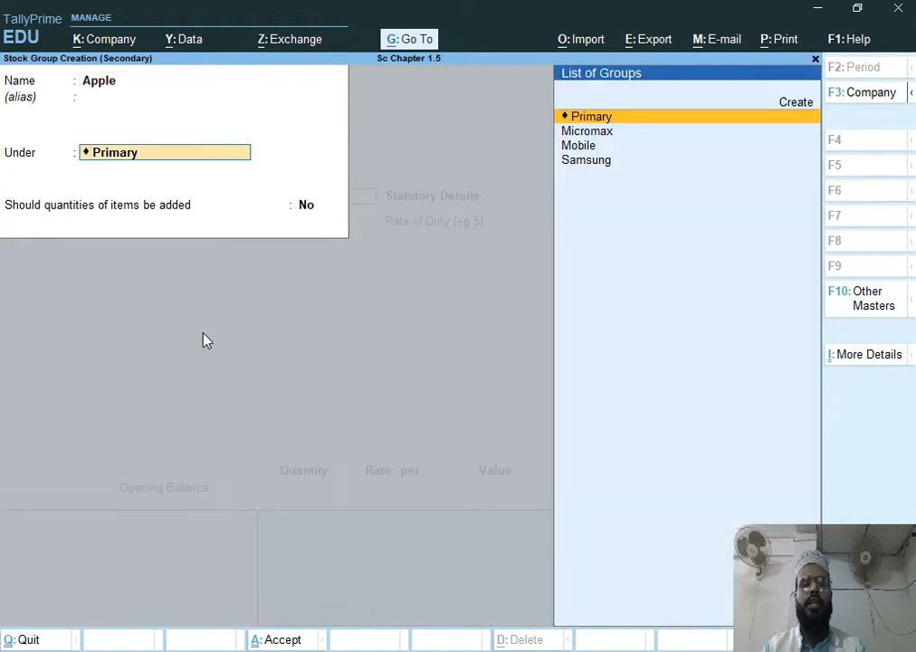
{"action": "type", "text": "M"}
{"action": "key", "text": "Down"}
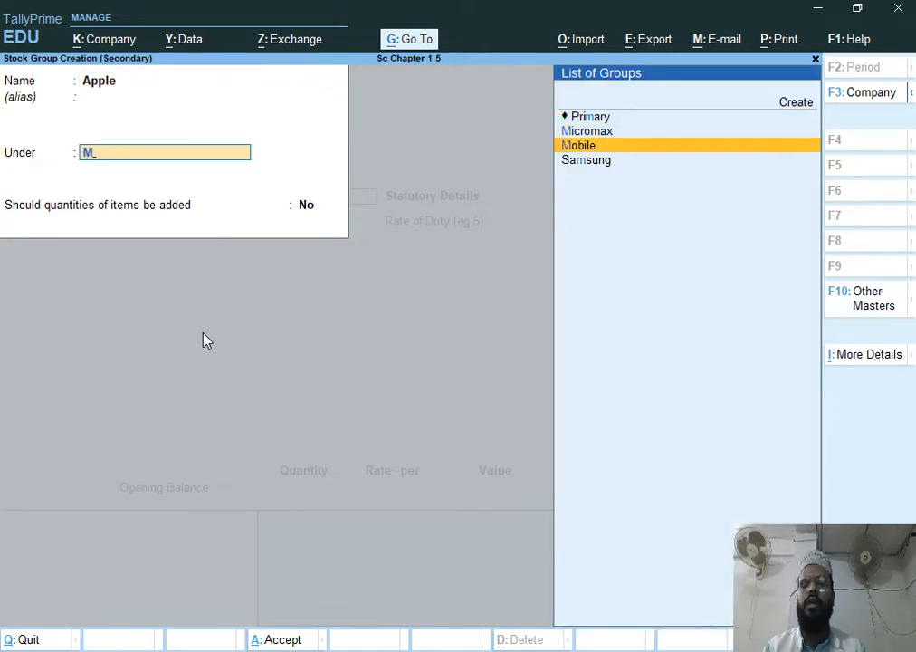
{"action": "key", "text": "Return"}
{"action": "key", "text": "Return"}
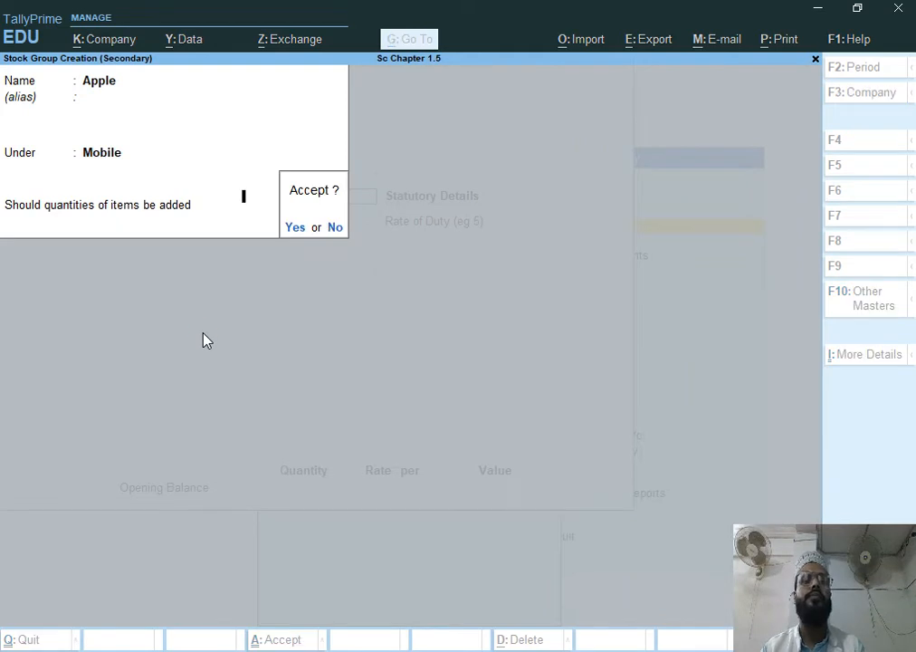
{"action": "key", "text": "Return"}
Set I Phine Se's unit to pcs and its opening quantity to 8, keeping component and duty settings at their defaults.
{"action": "key", "text": "Down"}
{"action": "key", "text": "Return"}
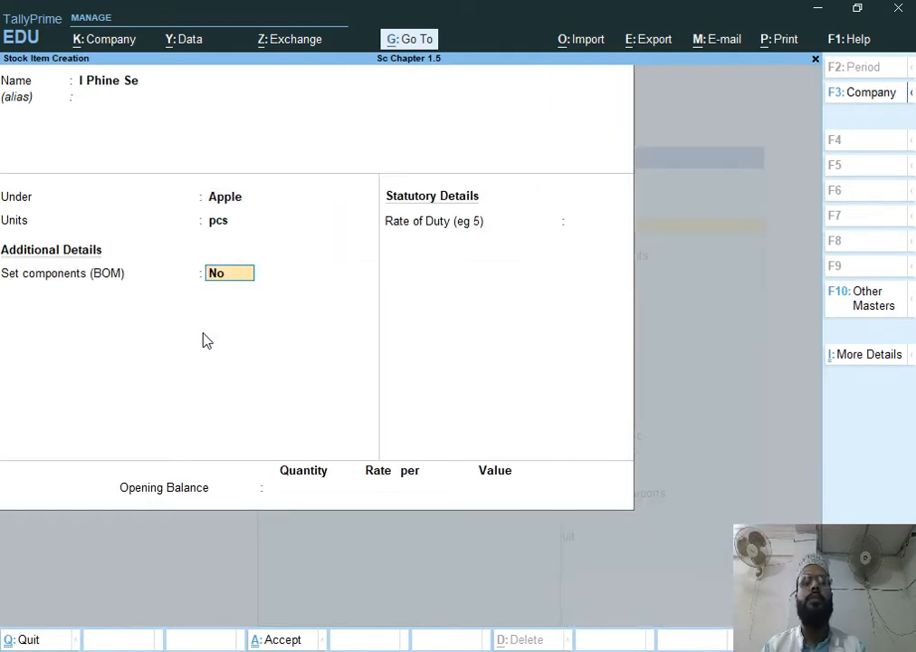
{"action": "key", "text": "Return"}
{"action": "key", "text": "Return"}
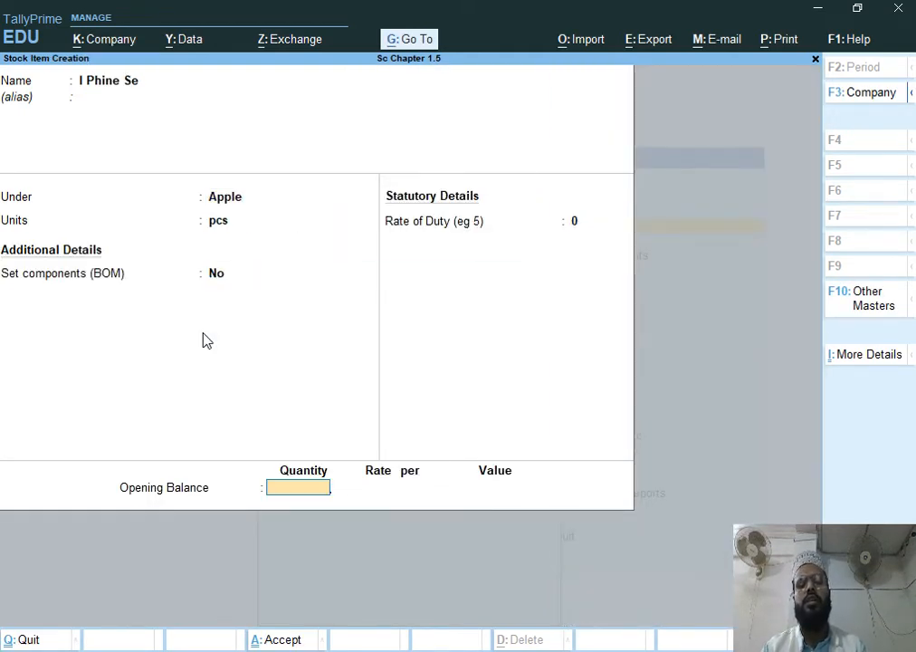
{"action": "type", "text": "8"}
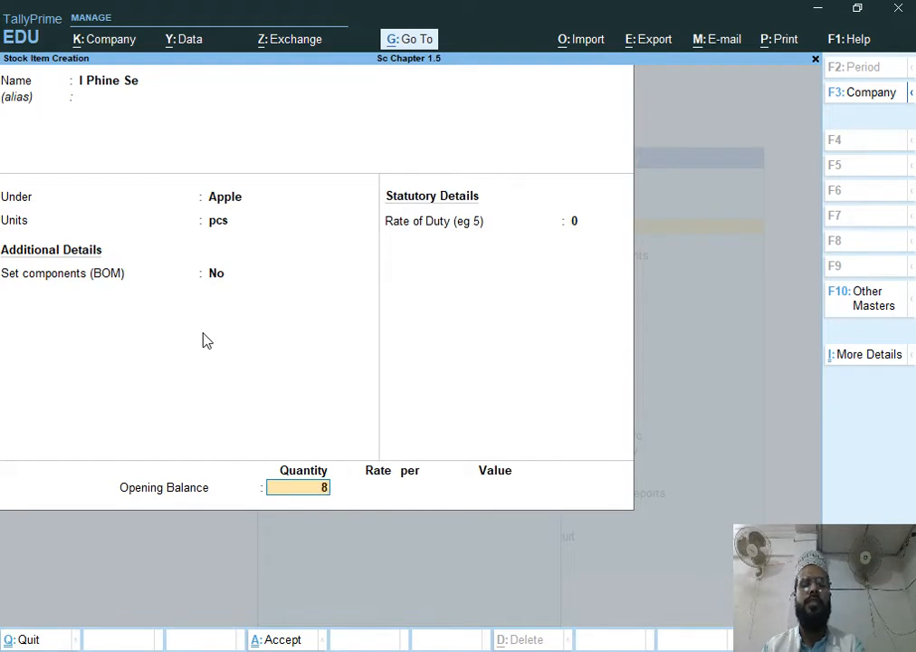
{"action": "key", "text": "Return"}
Allocate I Phine Se's opening stock to Bhawanipore at a rate of 38500 per pcs and save the item.
{"action": "type", "text": "B"}
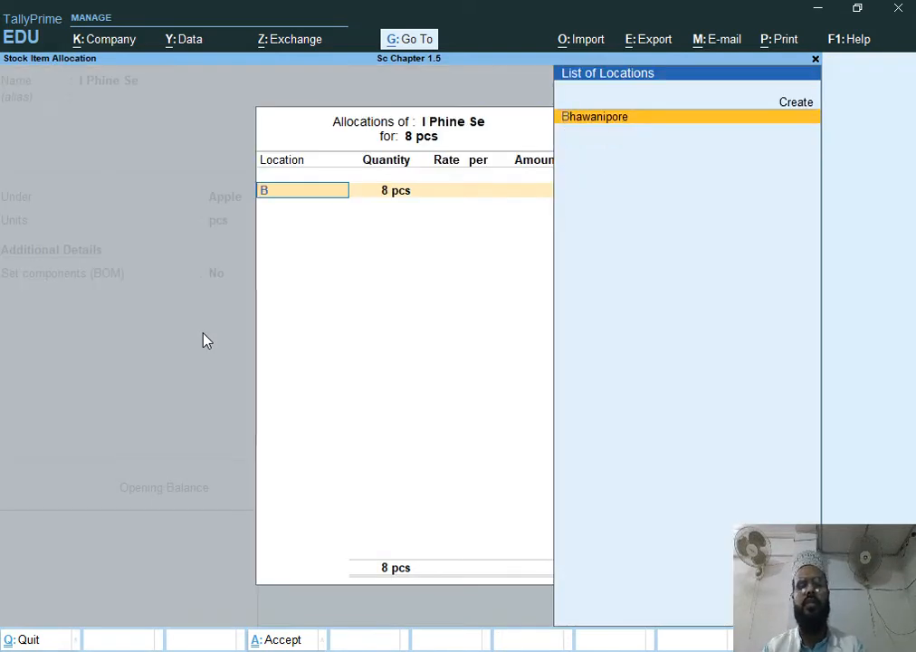
{"action": "key", "text": "Return"}
{"action": "key", "text": "Return"}
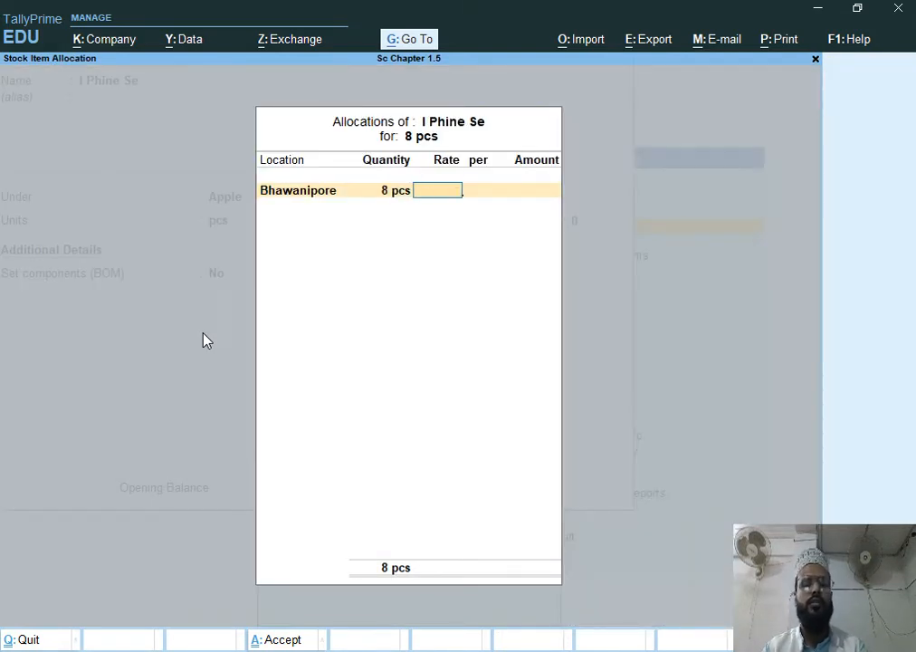
{"action": "type", "text": "38500"}
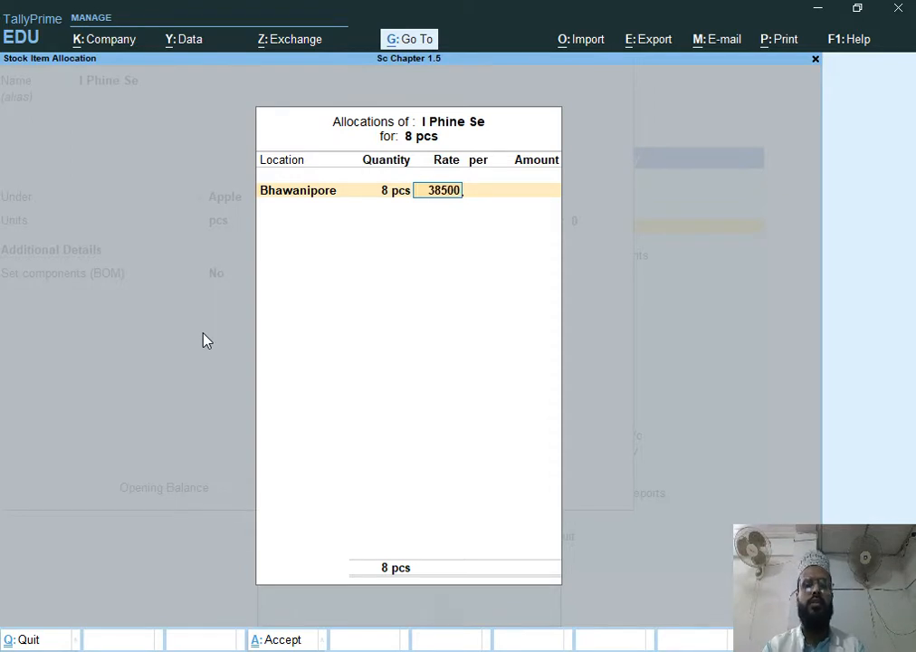
{"action": "key", "text": "Return"}
{"action": "key", "text": "Return"}
{"action": "key", "text": "Return"}
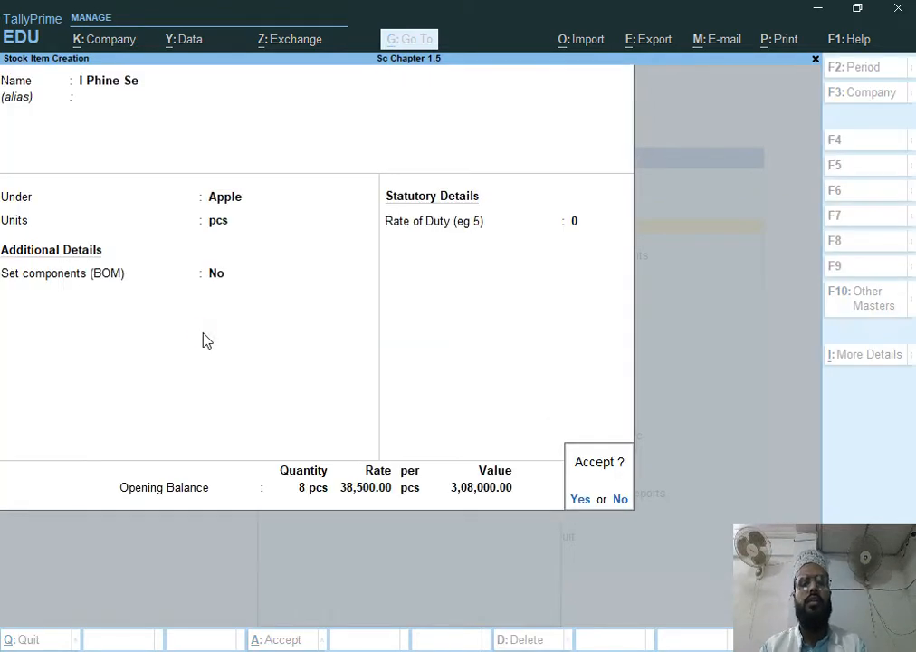
{"action": "key", "text": "y"}
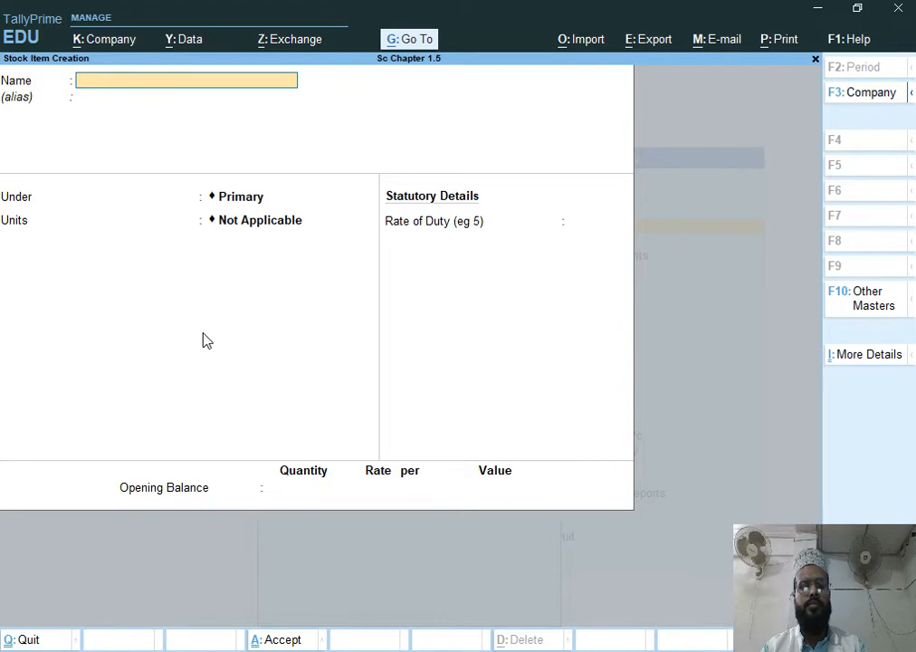
Start a stock item named I Phone 5s without an alias and place it under Apple.
{"action": "type", "text": "I Phon"}
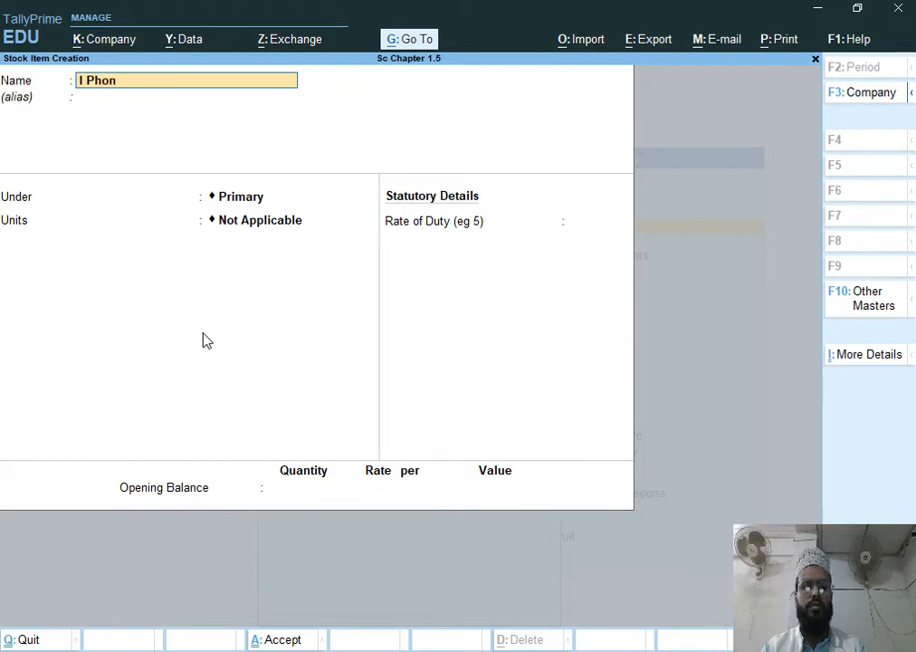
{"action": "type", "text": "e 5s"}
{"action": "key", "text": "Return"}
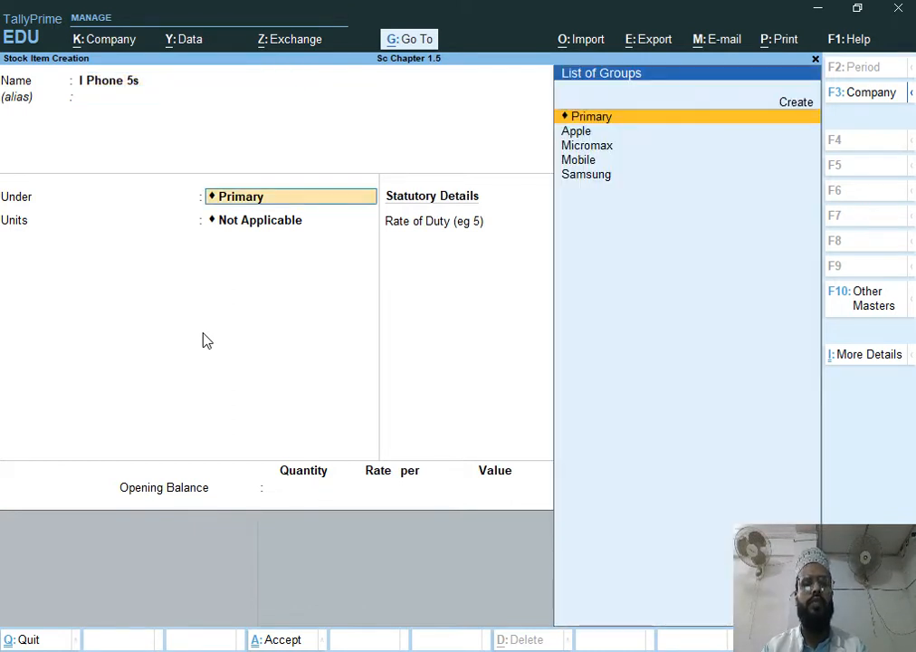
{"action": "key", "text": "Down"}
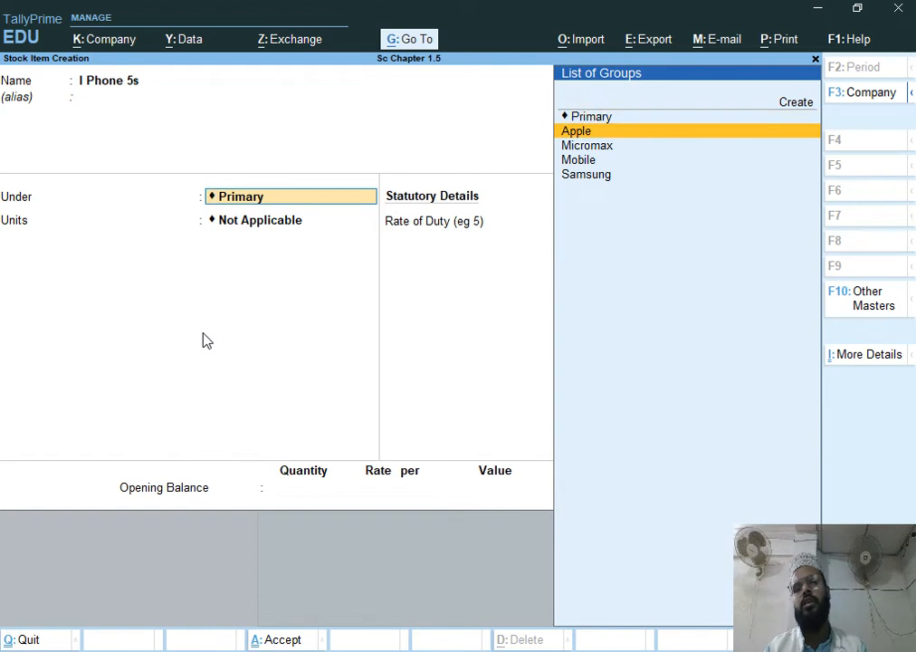
{"action": "key", "text": "Return"}
Set I Phone 5s's unit to pcs and its opening quantity to 5, keeping component and duty settings at their defaults.
{"action": "key", "text": "Down"}
{"action": "key", "text": "Return"}
{"action": "key", "text": "Return"}
{"action": "key", "text": "Return"}
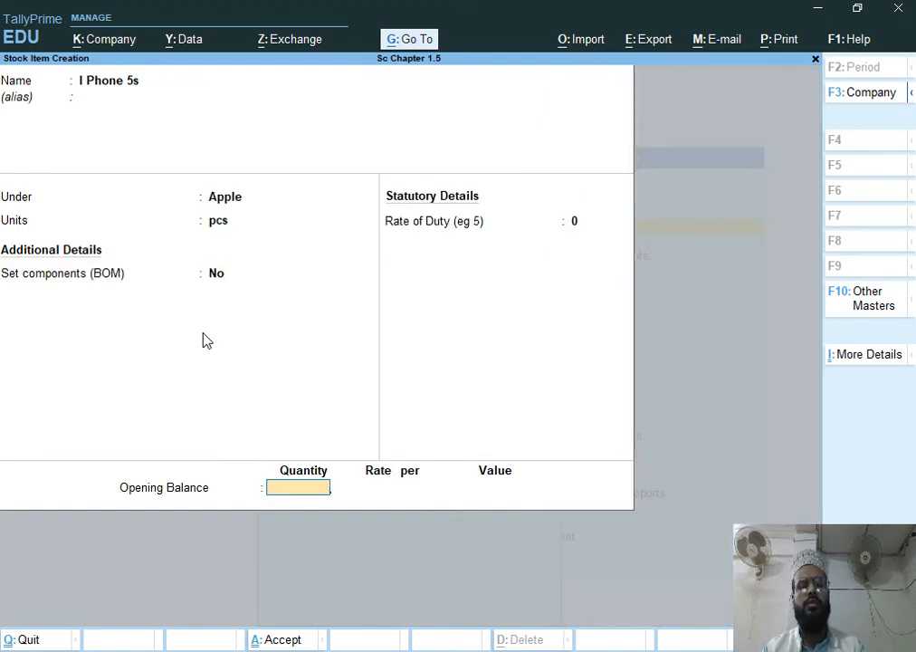
{"action": "type", "text": "5"}
{"action": "key", "text": "Return"}
Allocate I Phone 5s's opening stock to Bhawanipore at a rate of 24990 per pcs and save the item.
{"action": "type", "text": "B"}
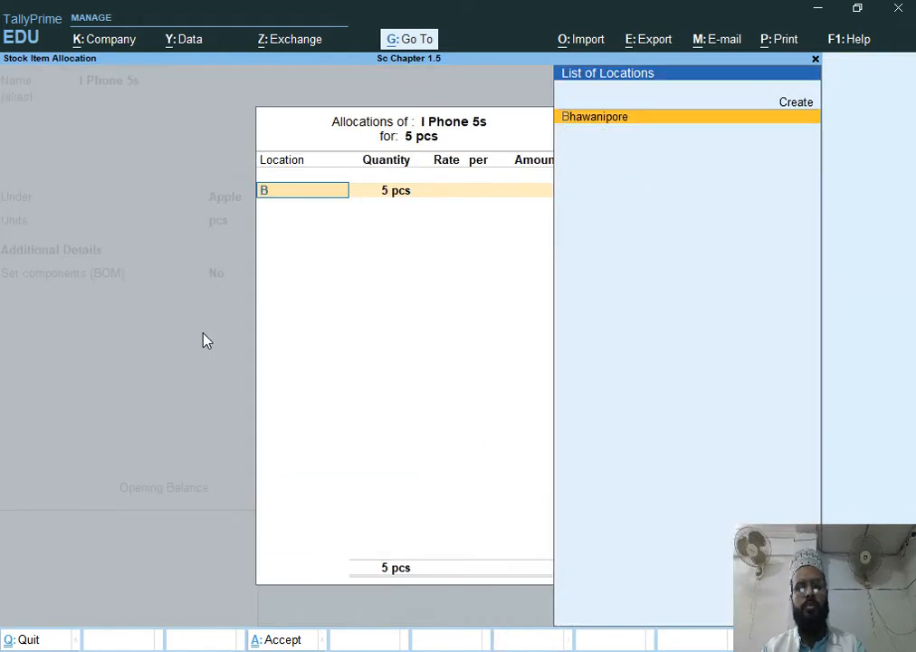
{"action": "key", "text": "Return"}
{"action": "key", "text": "Return"}
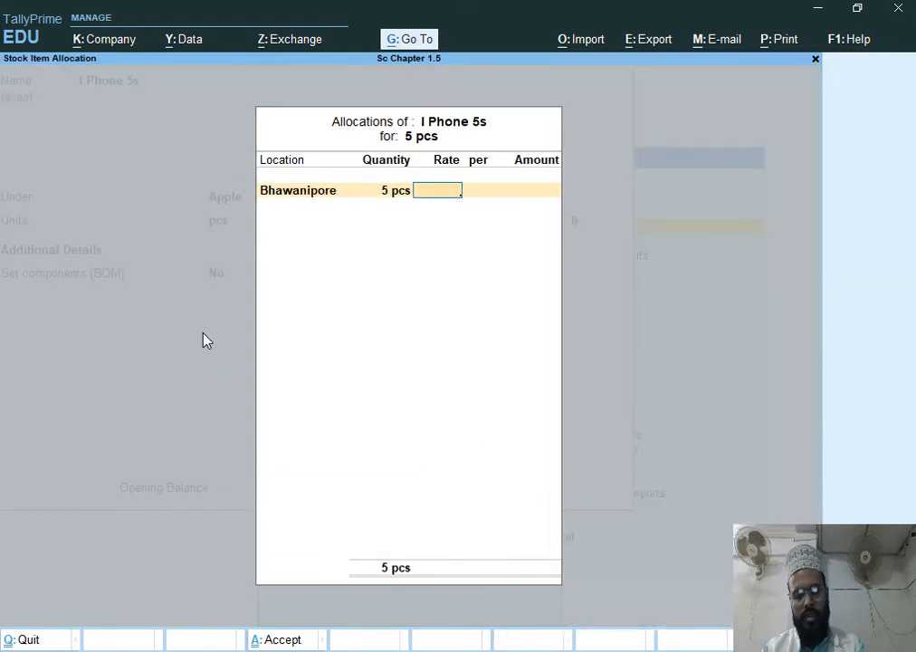
{"action": "type", "text": "24990"}
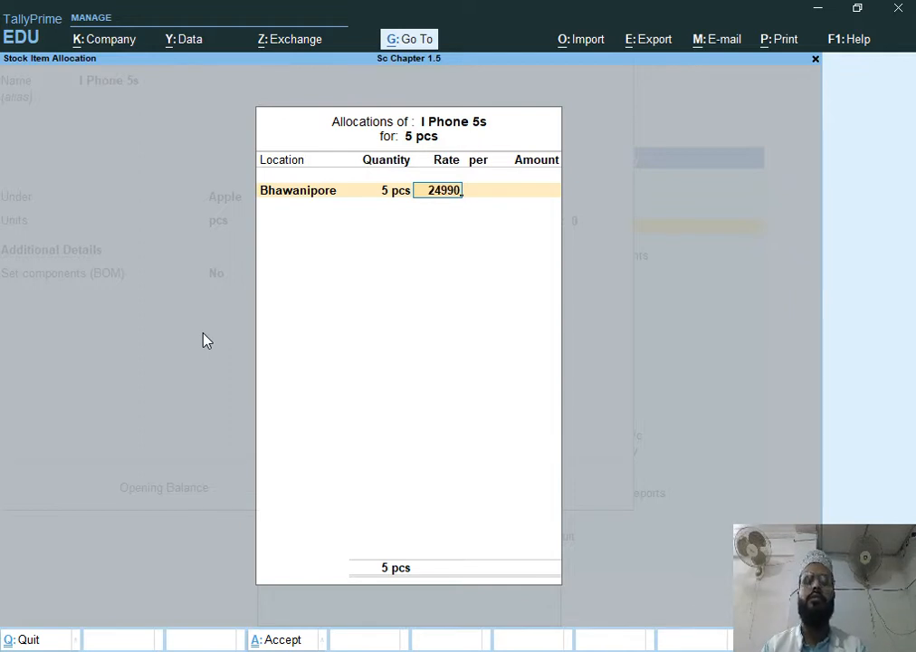
{"action": "key", "text": "Return"}
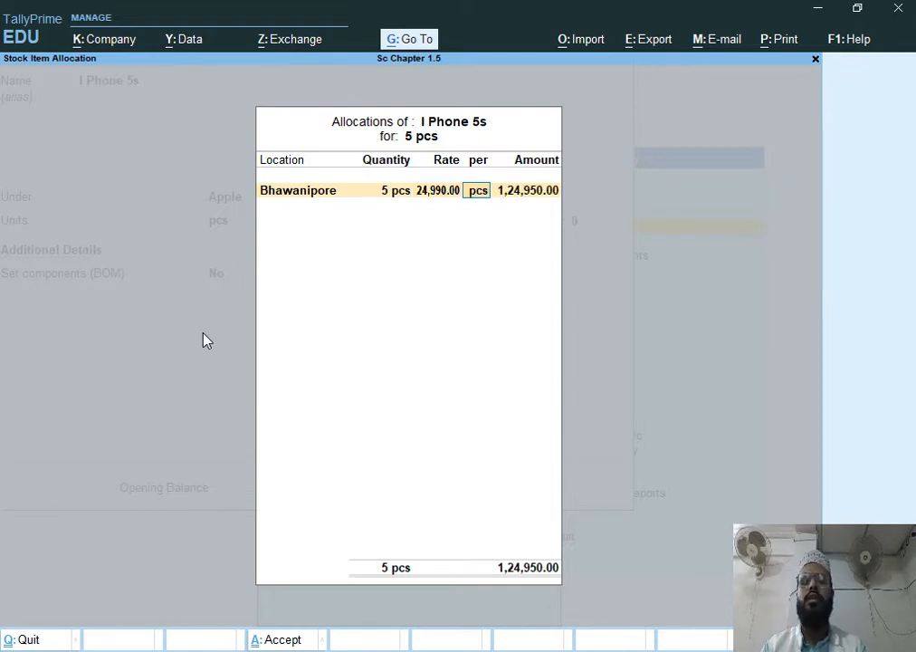
{"action": "key", "text": "Return"}
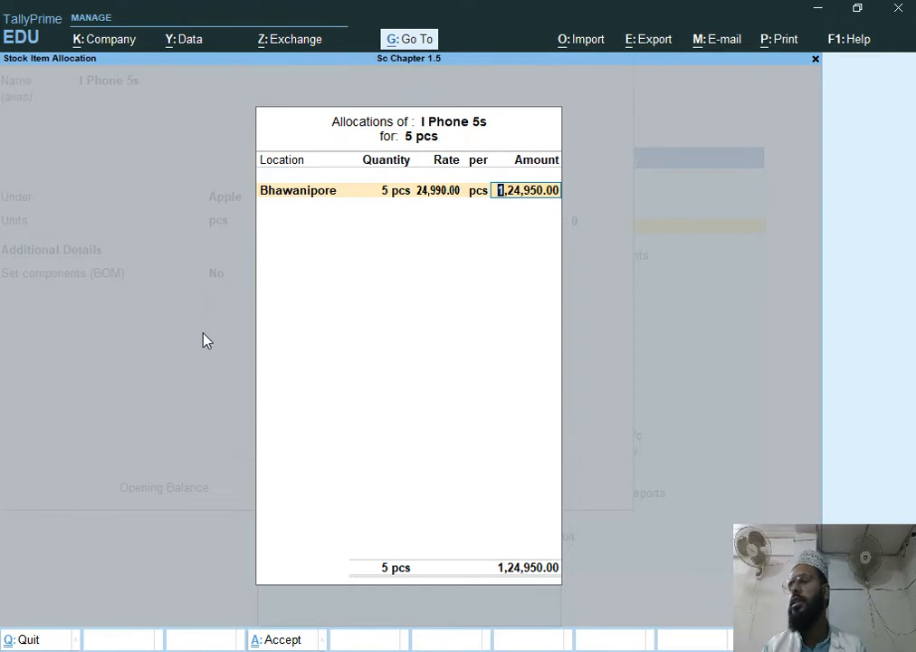
{"action": "key", "text": "Return"}
{"action": "key", "text": "Return"}
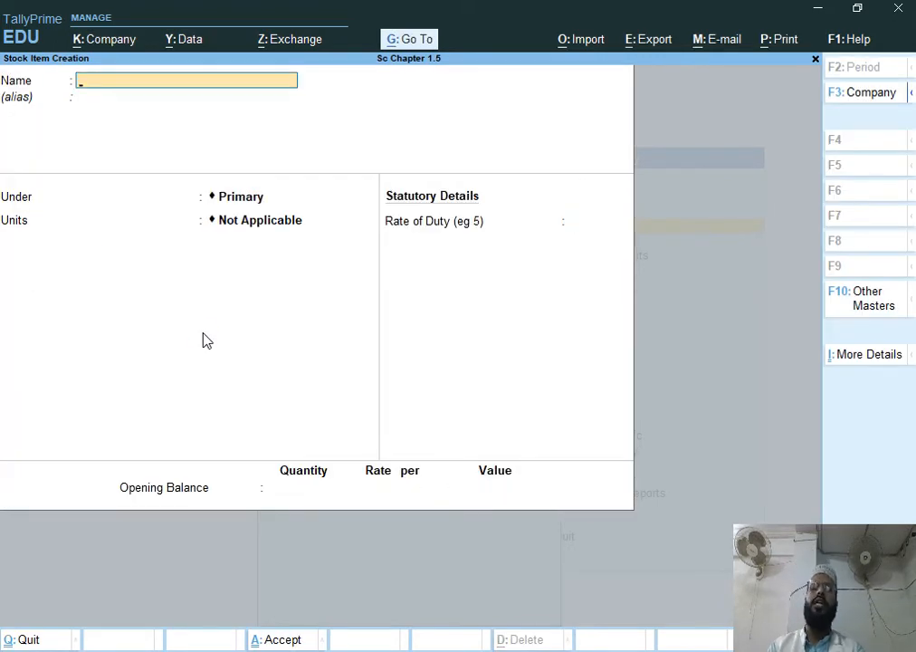
Leave stock item creation and display the Balance Sheet in detailed form to check the opening balances.
{"action": "key", "text": "Escape"}
{"action": "key", "text": "Escape"}
{"action": "key", "text": "Down"}
{"action": "key", "text": "Down"}
{"action": "key", "text": "Down"}
{"action": "key", "text": "Down"}
{"action": "key", "text": "Down"}
{"action": "key", "text": "Down"}
{"action": "key", "text": "Return"}
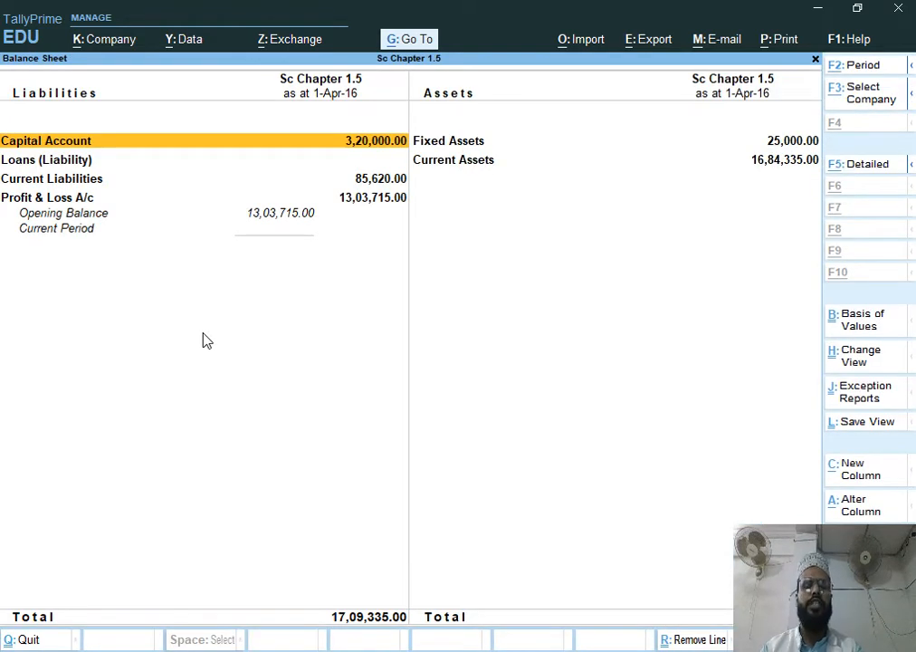
{"action": "key", "text": "alt+F5"}
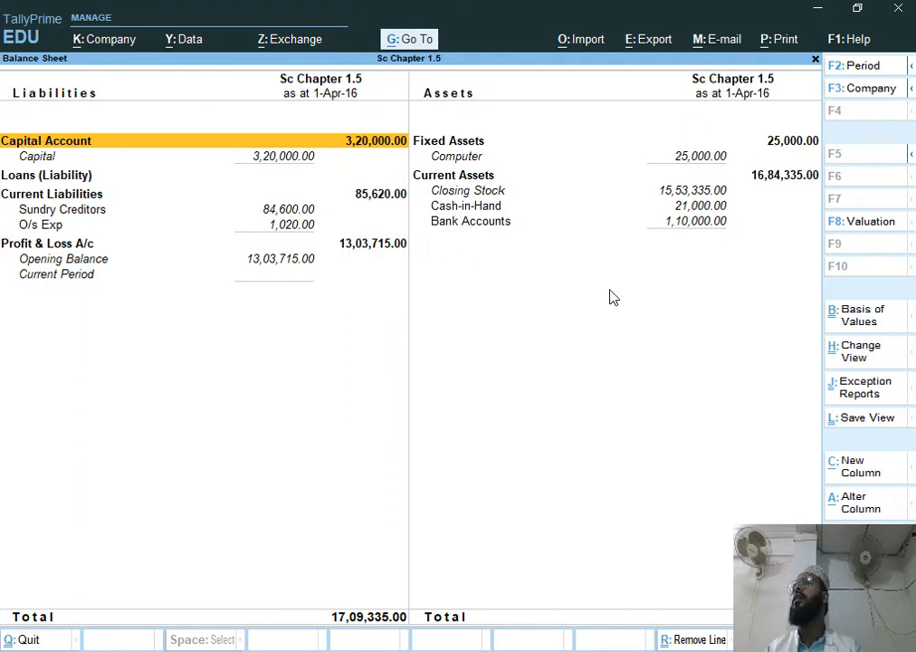
Review the stock table and godown transfer task in the Word exercise, close the Balance Sheet and return to TallyPrime's Gateway of Tally.
{"action": "key", "text": "alt+Tab"}
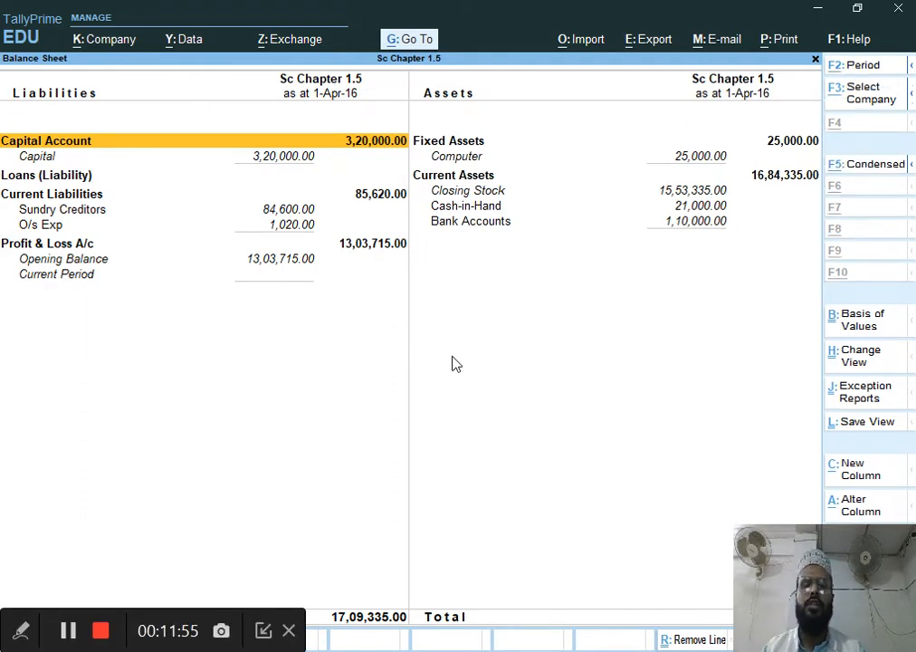
{"action": "key", "text": "alt+Tab"}
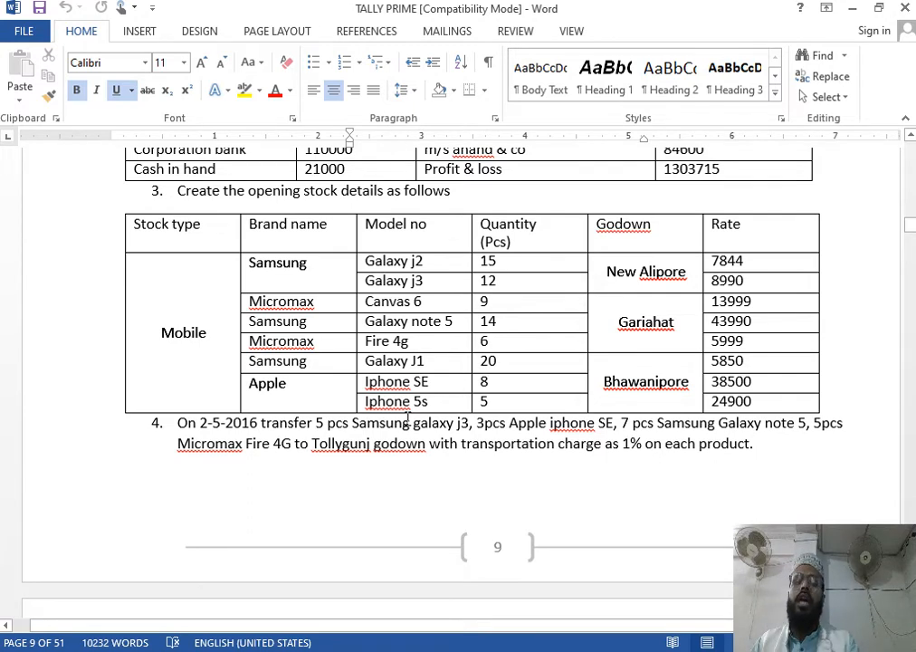
{"action": "key", "text": "alt+Tab"}
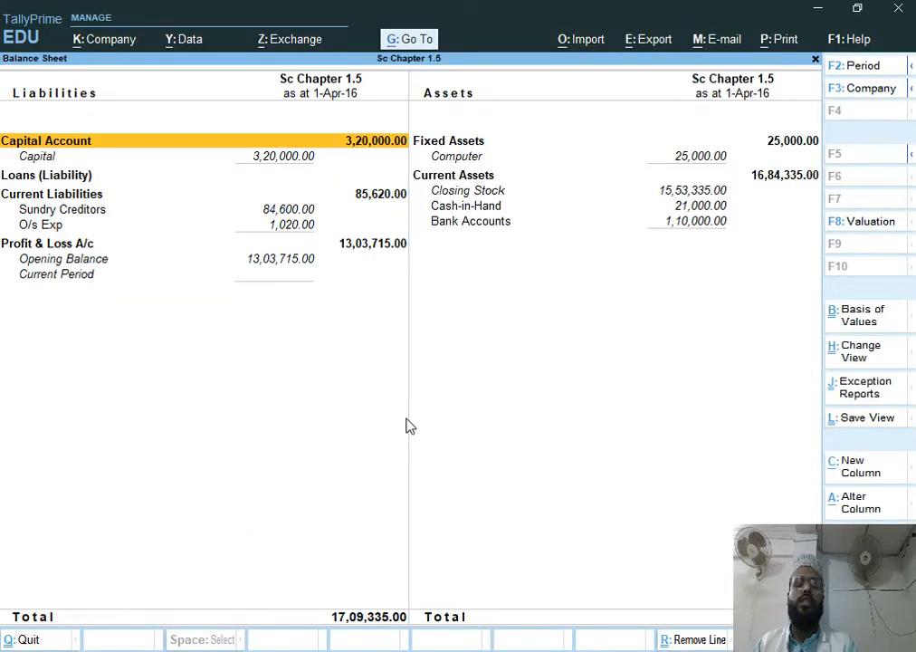
{"action": "key", "text": "Escape"}
{"action": "key", "text": "Escape"}
{"action": "key", "text": "Escape"}
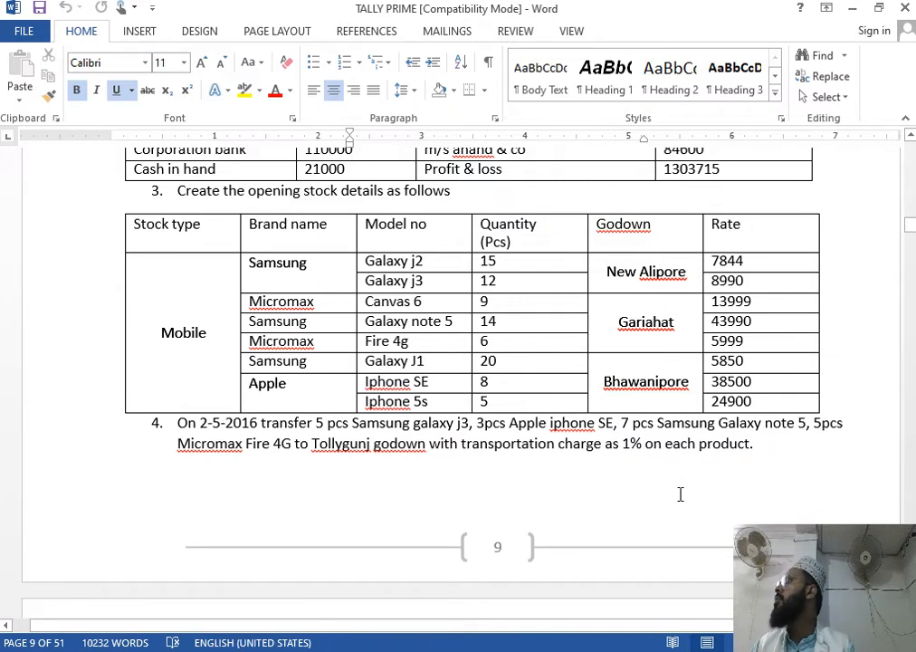
{"action": "key", "text": "alt+Tab"}
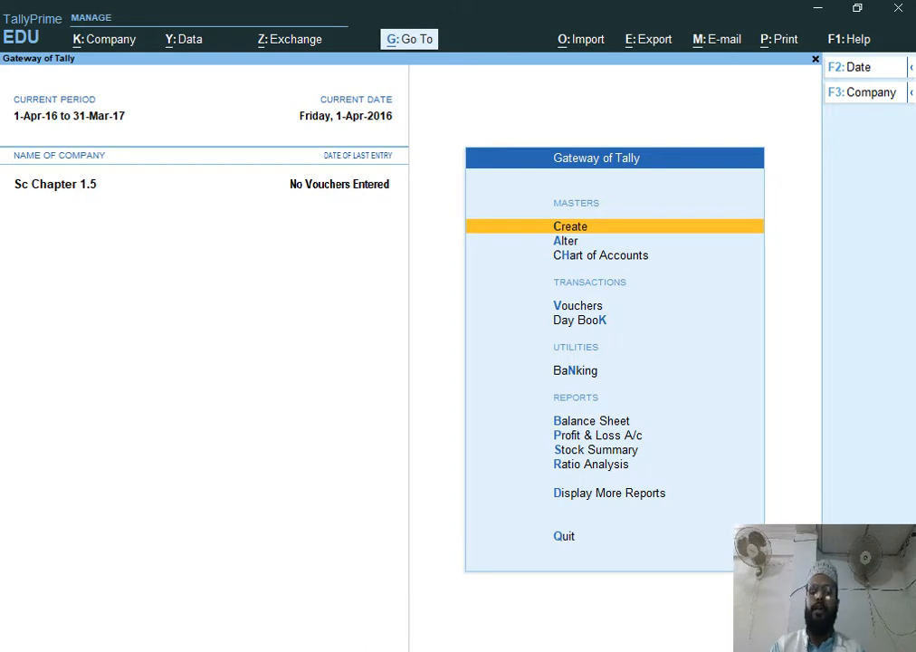
Open the Stock Journal voucher type for alteration.
{"action": "key", "text": "Down"}
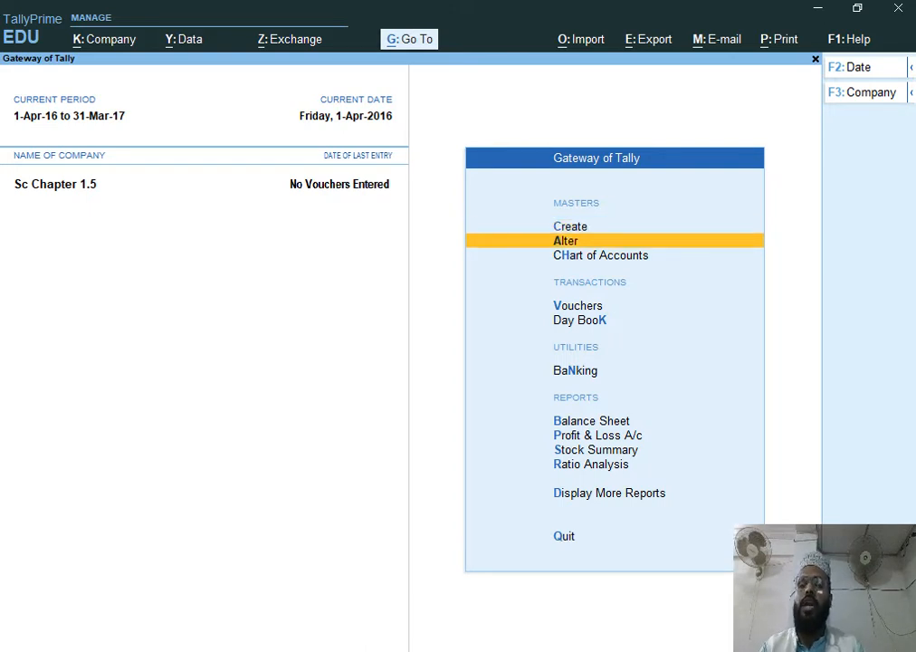
{"action": "key", "text": "Return"}
{"action": "key", "text": "Down"}
{"action": "key", "text": "Down"}
{"action": "key", "text": "Down"}
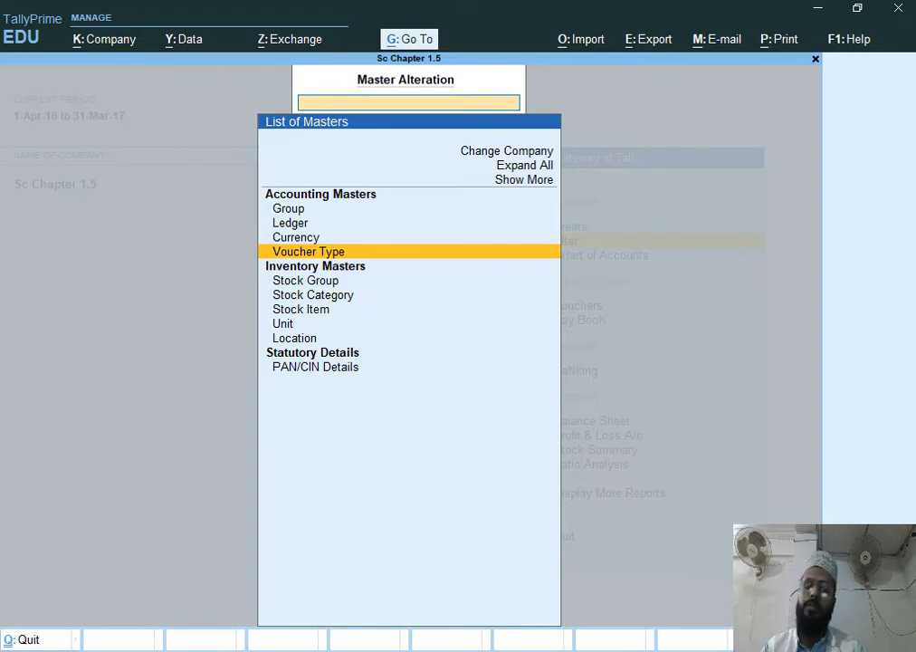
{"action": "key", "text": "Return"}
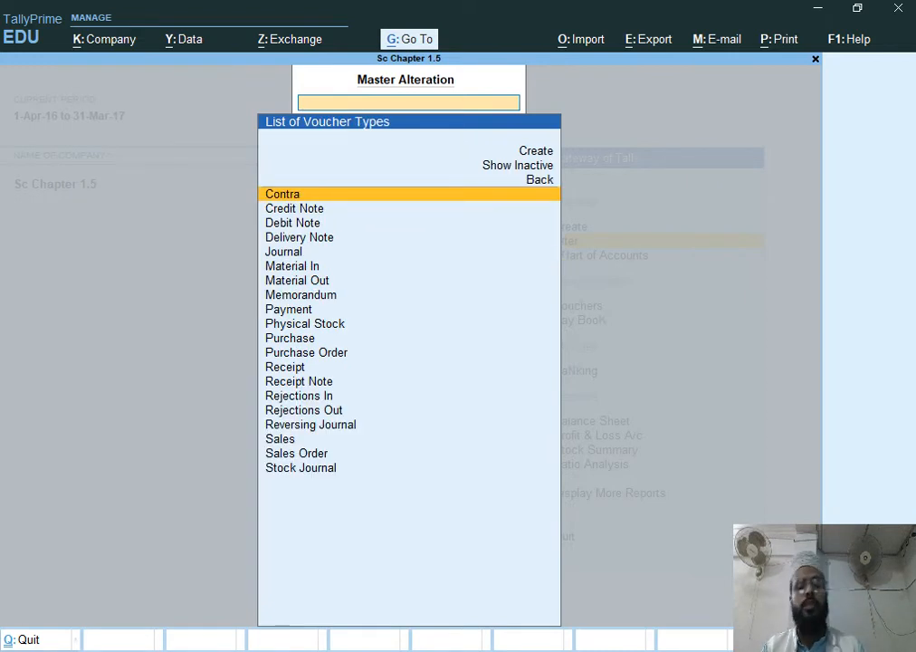
{"action": "type", "text": "S"}
{"action": "key", "text": "Down"}
{"action": "key", "text": "Down"}
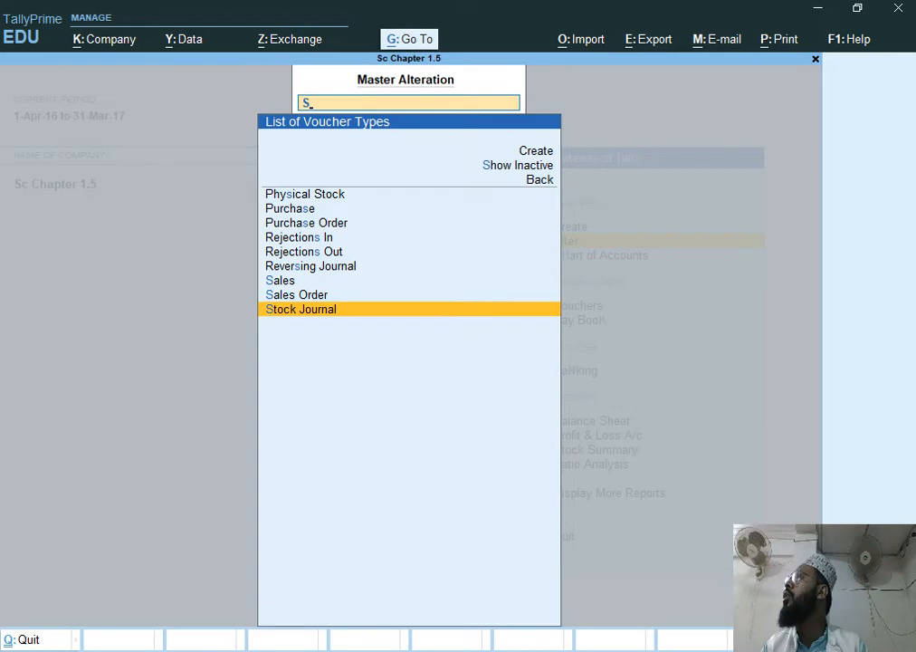
{"action": "key", "text": "Return"}
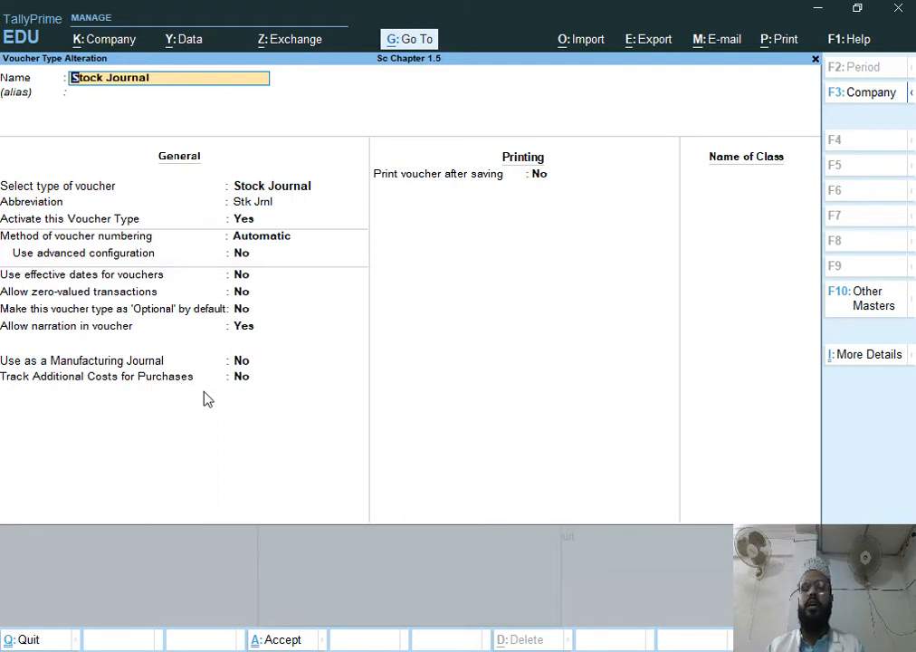
Enable tracking of additional costs for purchases in the Stock Journal voucher type, save it and return to the Gateway of Tally.
{"action": "key", "text": "Return"}
{"action": "key", "text": "Return"}
{"action": "key", "text": "Return"}
{"action": "key", "text": "Return"}
{"action": "key", "text": "Return"}
{"action": "key", "text": "Return"}
{"action": "key", "text": "Return"}
{"action": "key", "text": "Return"}
{"action": "key", "text": "Return"}
{"action": "key", "text": "Return"}
{"action": "key", "text": "Return"}
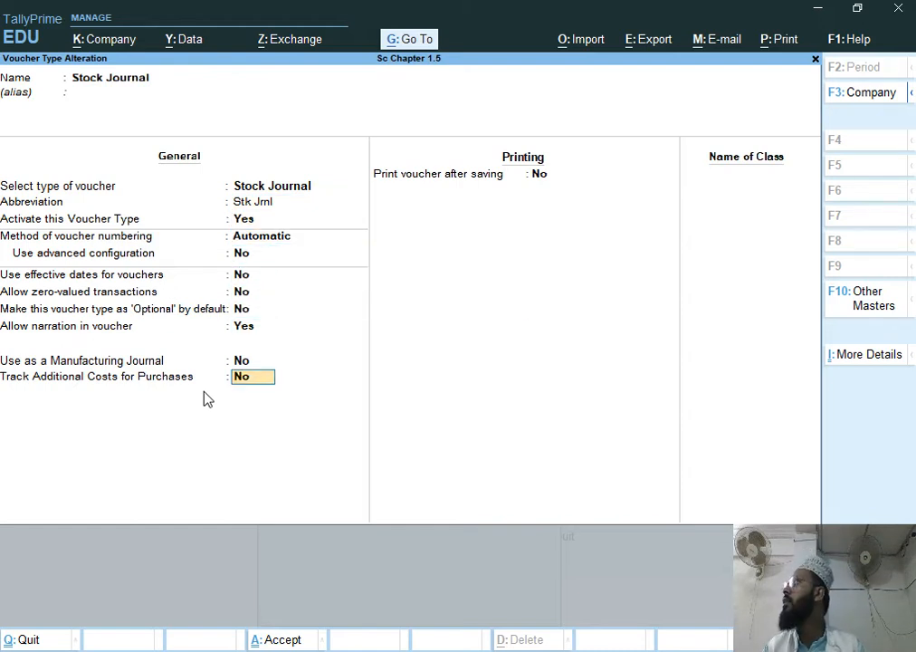
{"action": "type", "text": "y"}
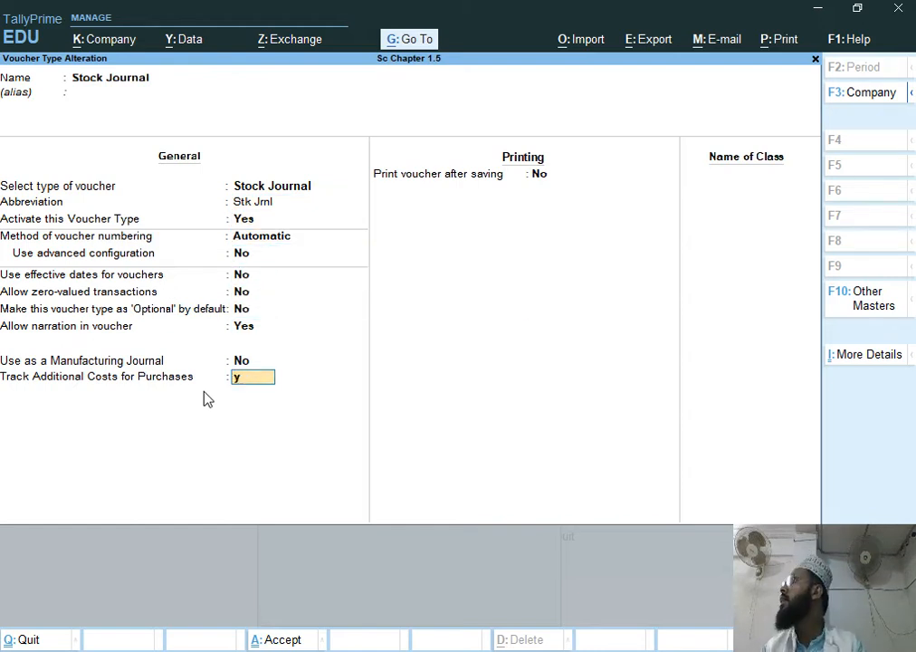
{"action": "key", "text": "Return"}
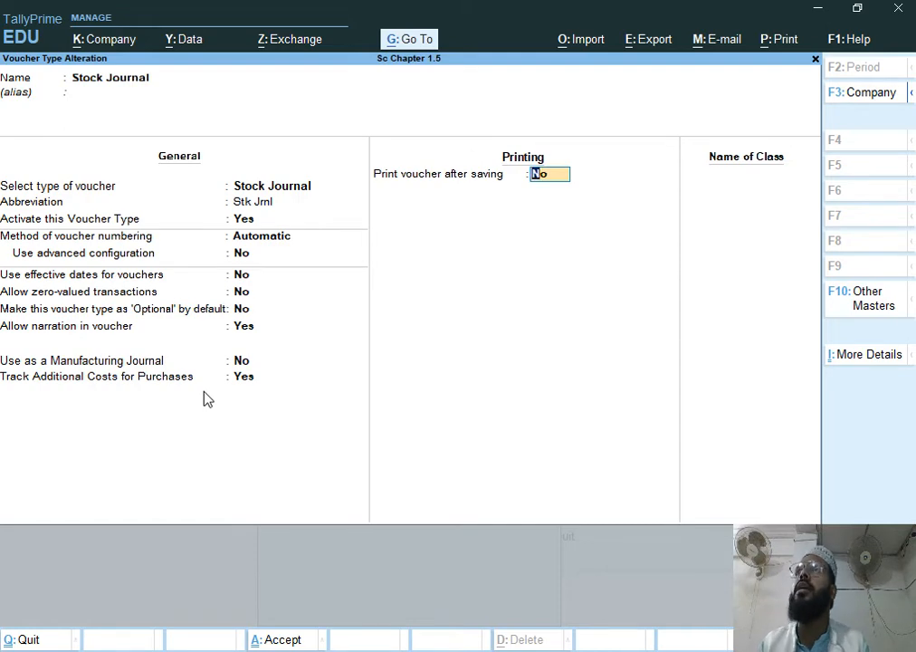
{"action": "key", "text": "Return"}
{"action": "key", "text": "Return"}
{"action": "key", "text": "Return"}
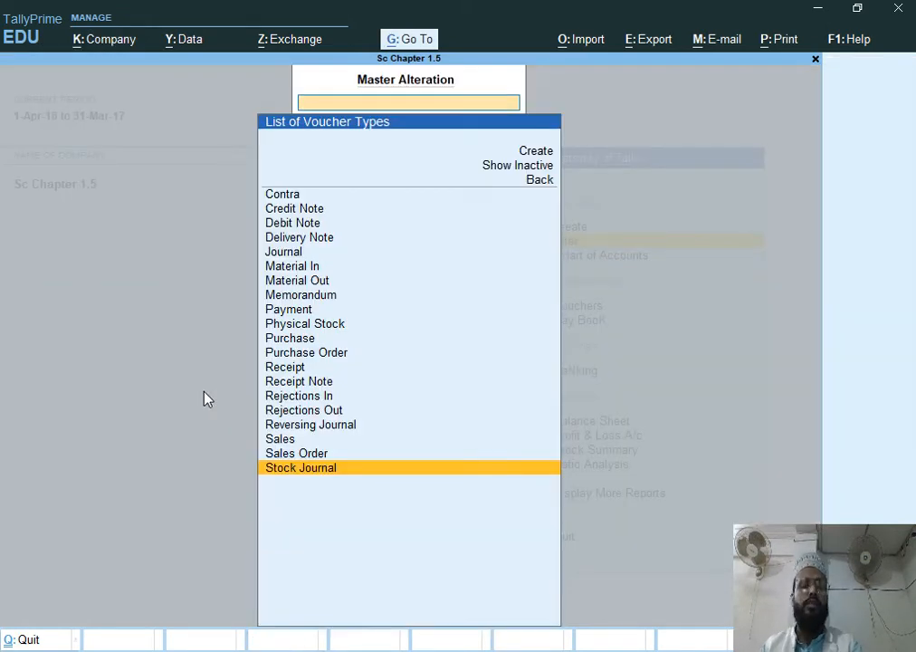
{"action": "key", "text": "Escape"}
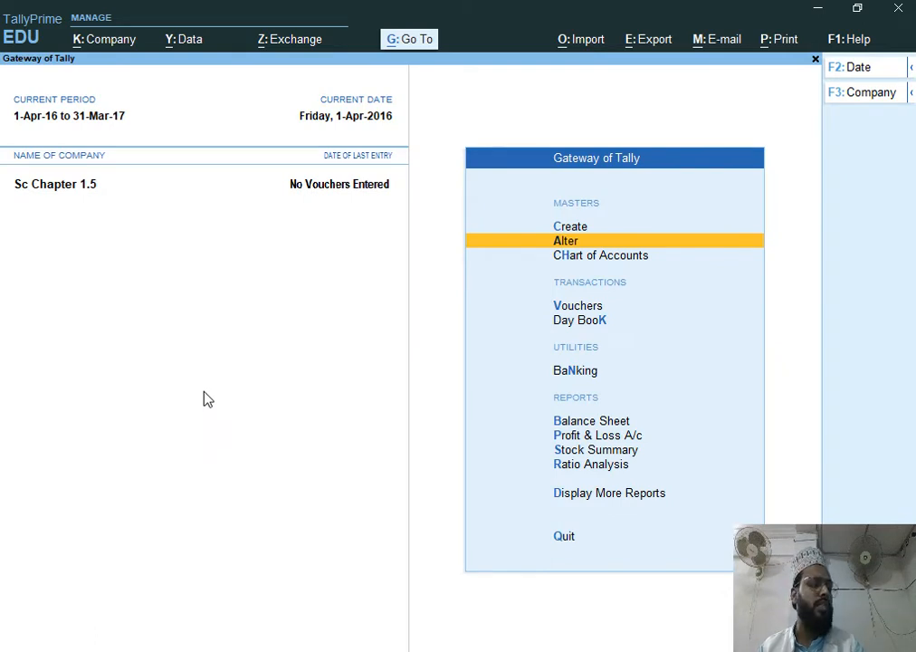
Start a new Stock Journal voucher for the material transfer.
{"action": "key", "text": "Down"}
{"action": "key", "text": "Down"}
{"action": "key", "text": "Down"}
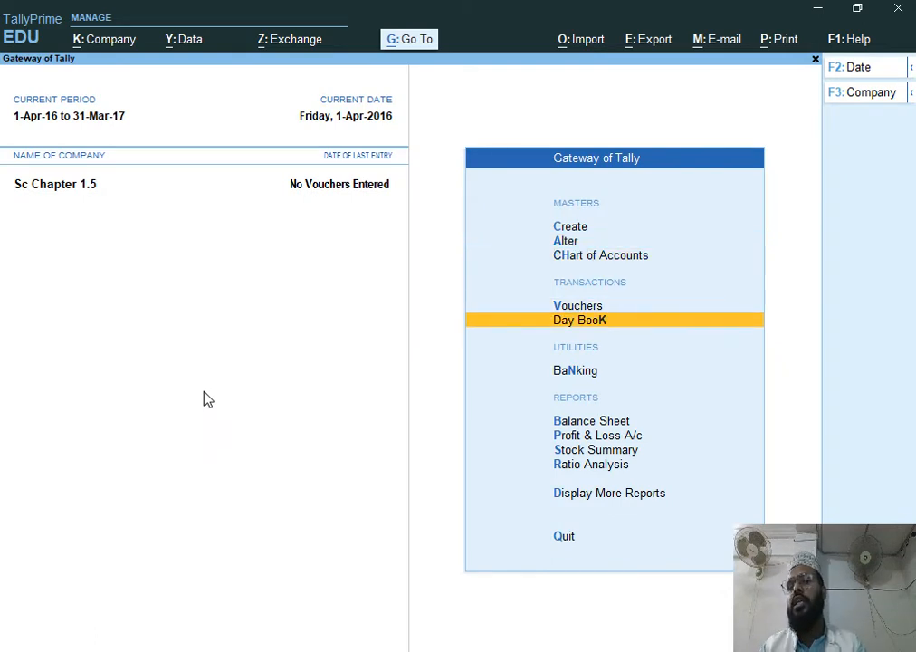
{"action": "key", "text": "Up"}
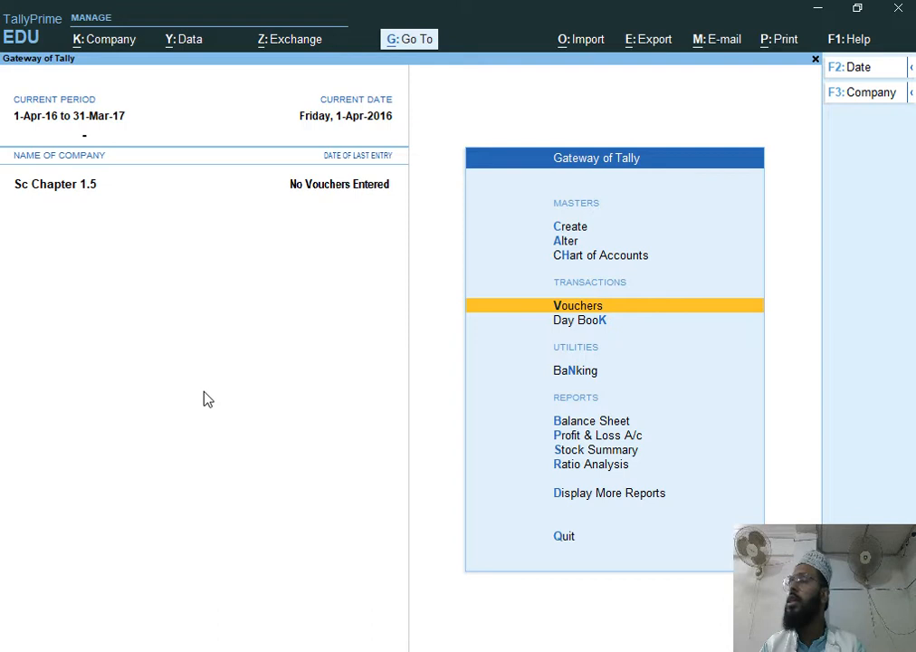
{"action": "key", "text": "Return"}
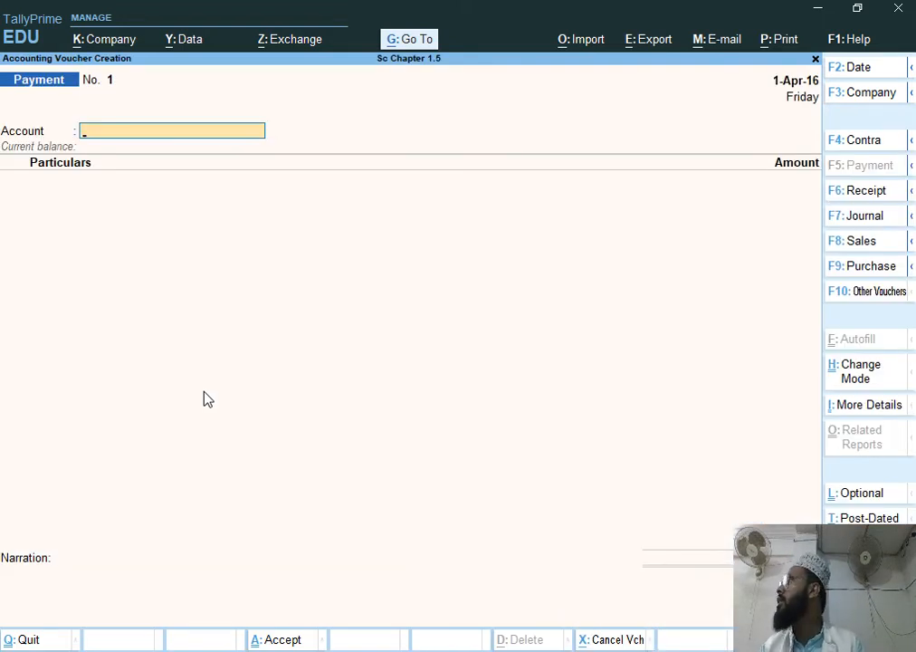
{"action": "key", "text": "ctrl"}
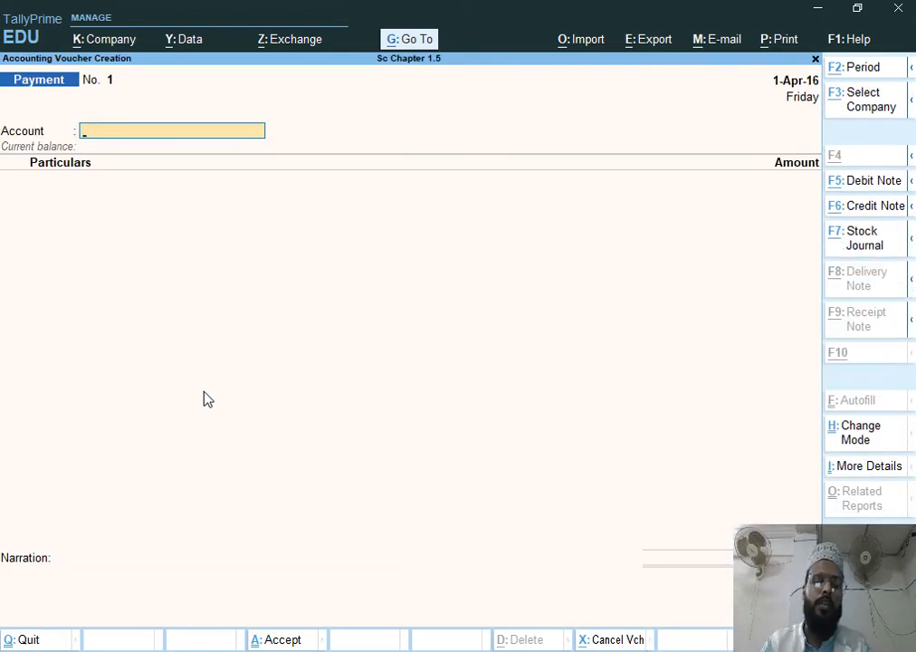
{"action": "key", "text": "ctrl+F7"}
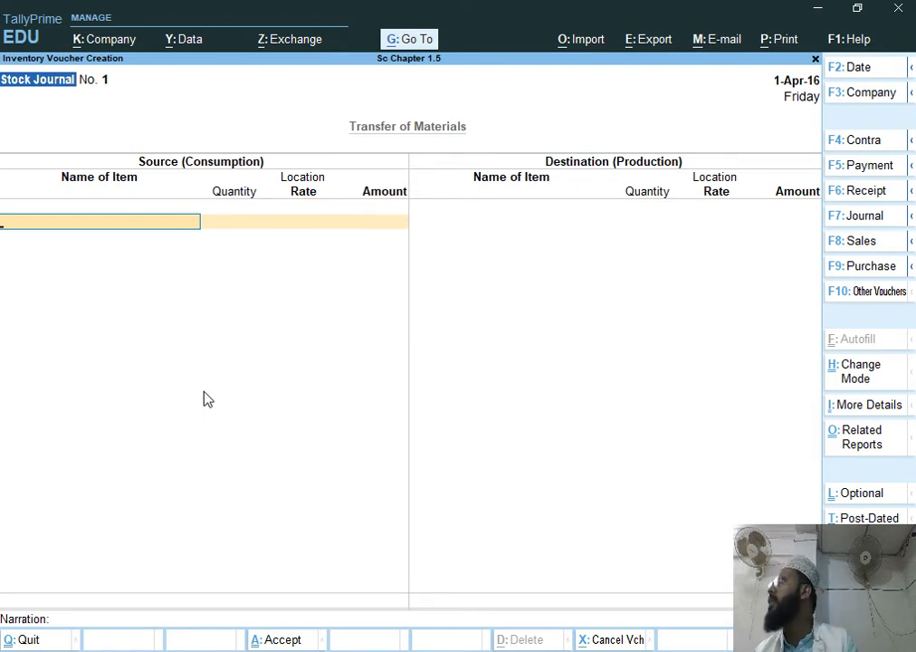
Set the Stock Journal voucher's date to 2-May-16.
{"action": "key", "text": "F2"}
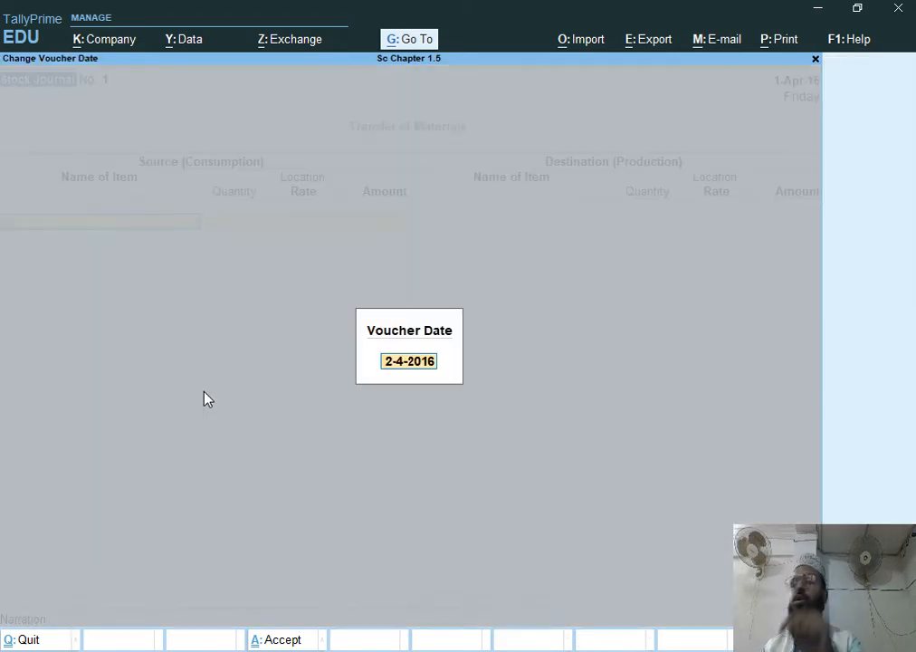
{"action": "key", "text": "Return"}
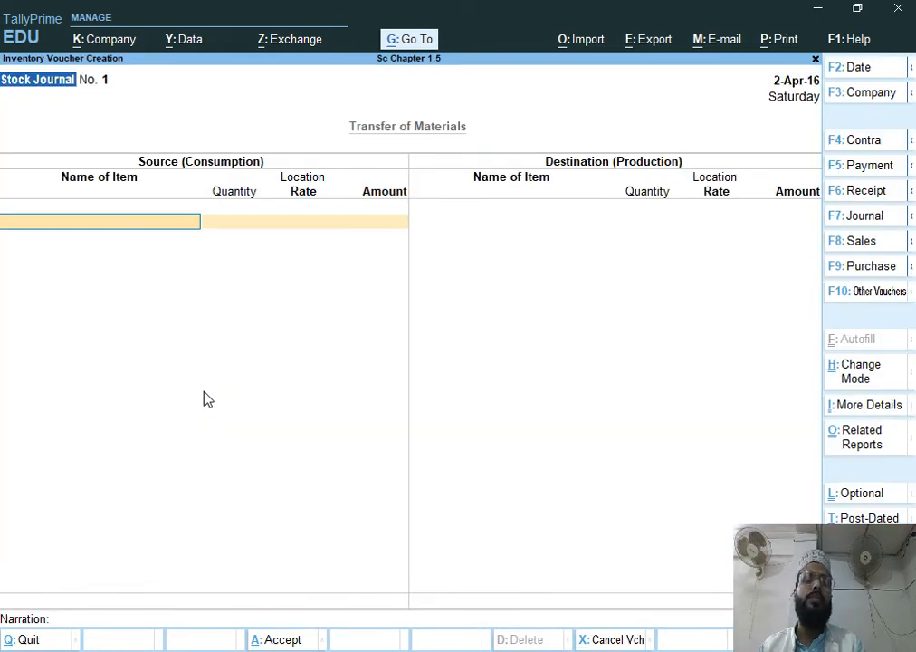
{"action": "key", "text": "super+Tab"}
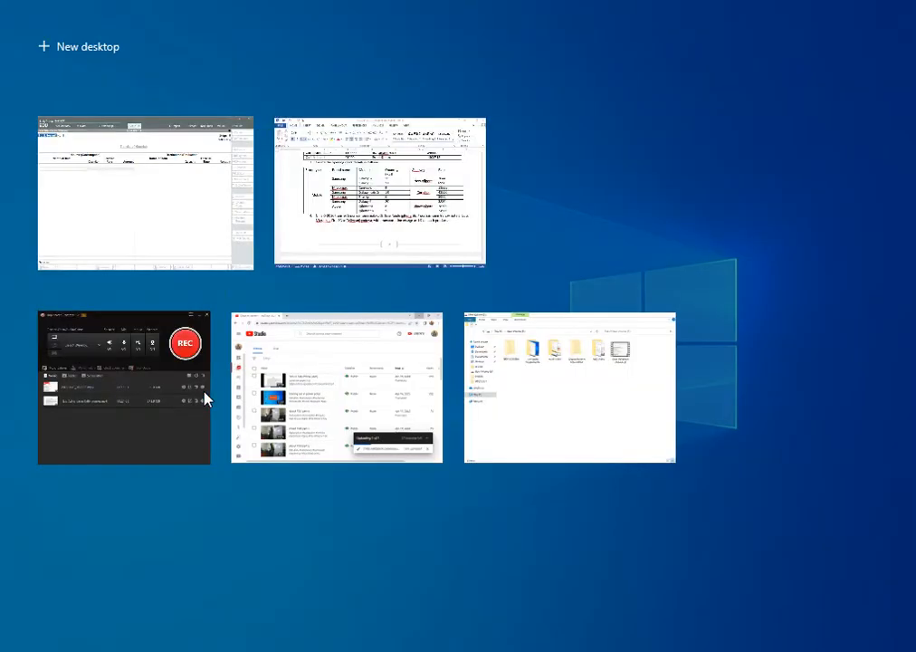
{"action": "key", "text": "Escape"}
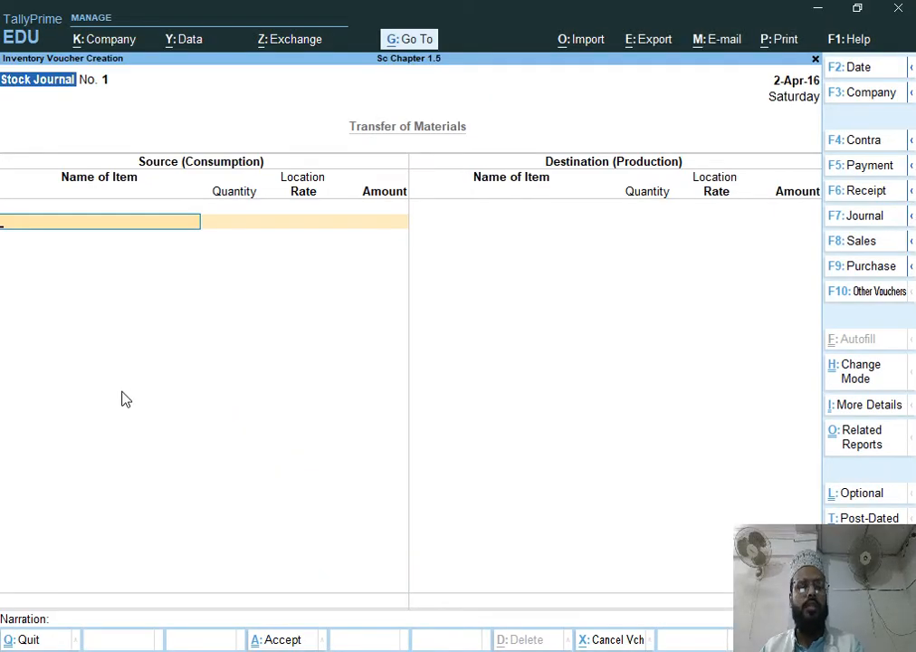
{"action": "key", "text": "F2"}
{"action": "type", "text": "2-5"}
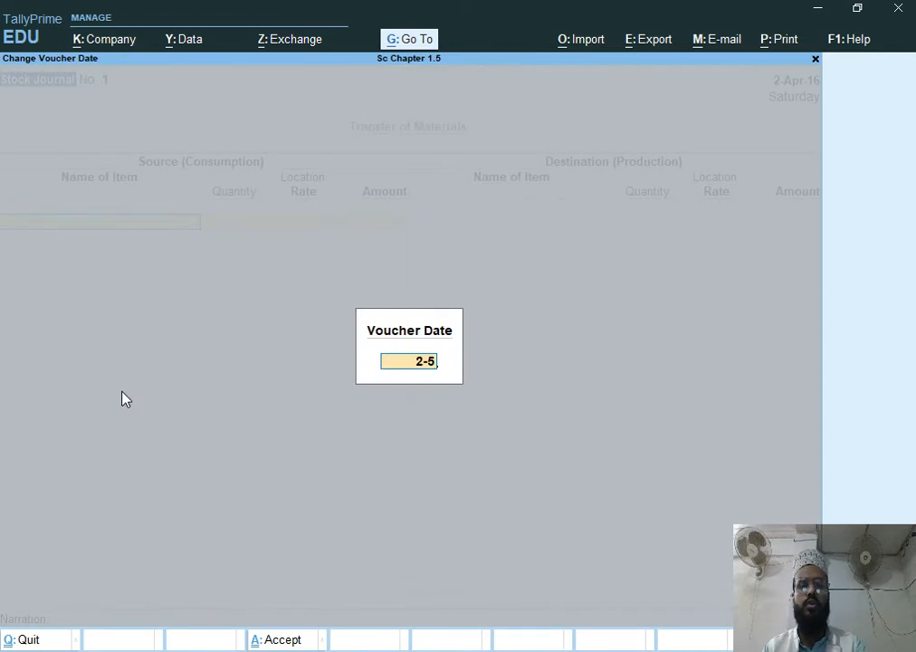
{"action": "key", "text": "Return"}
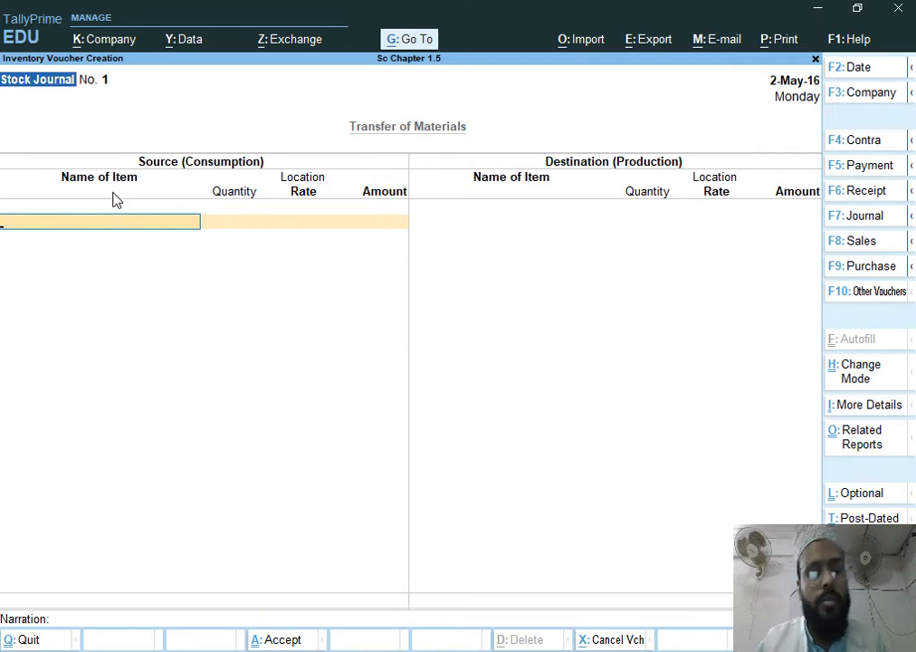
Check the transfer task in the Word exercise and, in TallyPrime, add 5 pcs of Galaxy J3 from New Alipore as a source item.
{"action": "key", "text": "alt+Tab"}
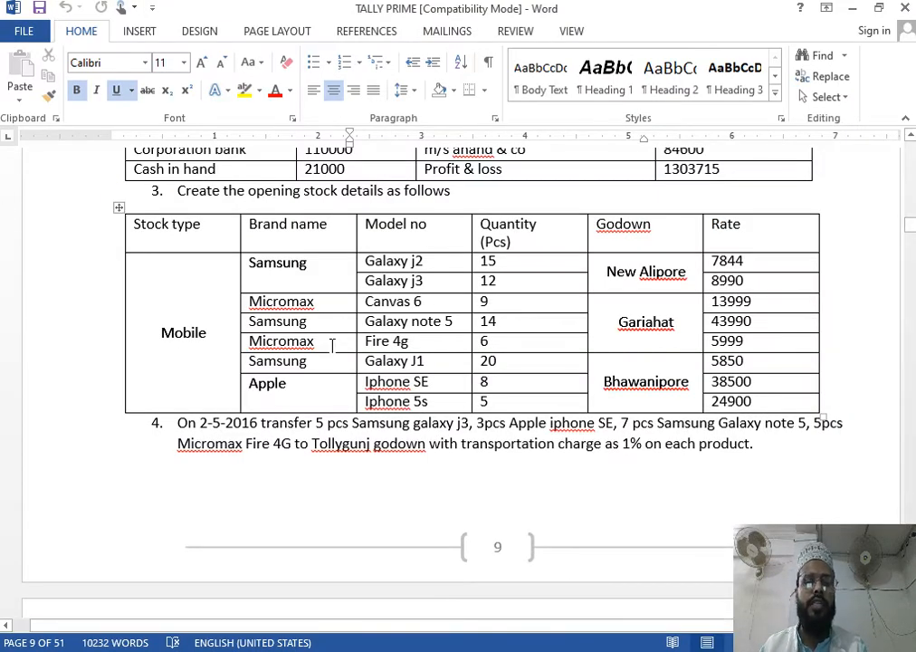
{"action": "key", "text": "alt+Tab"}
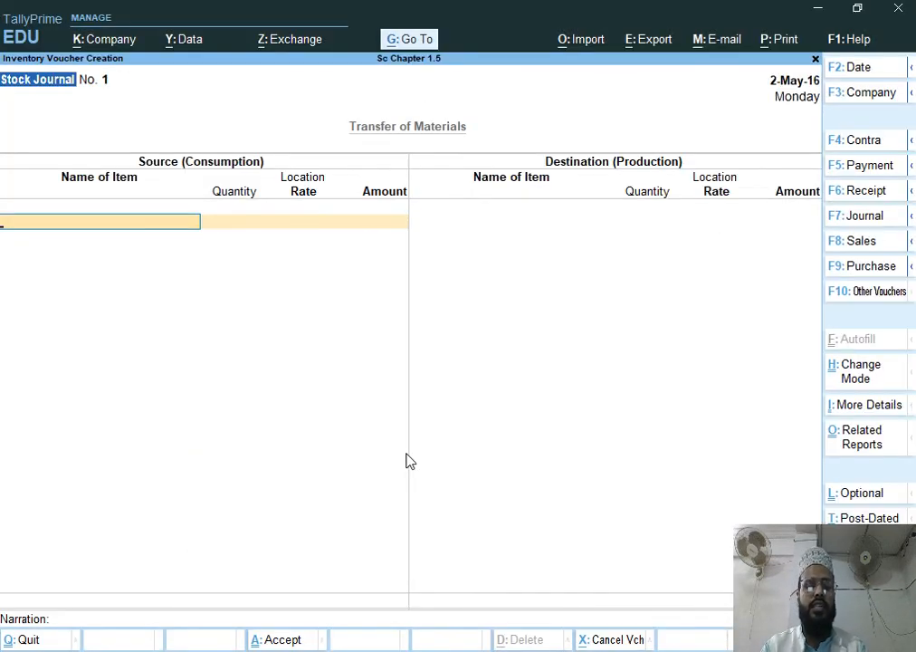
{"action": "type", "text": "Ga"}
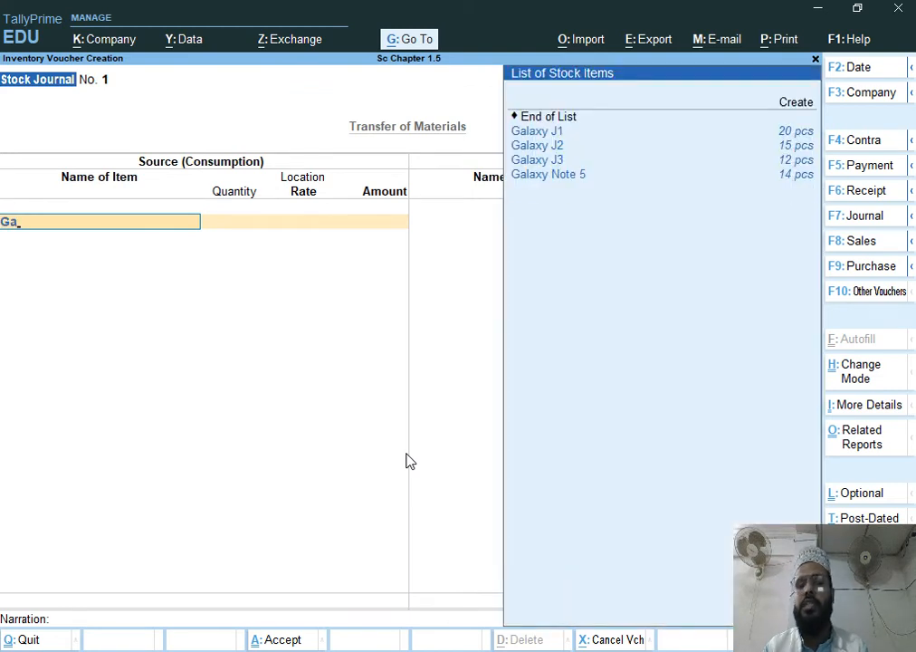
{"action": "key", "text": "Down"}
{"action": "key", "text": "Down"}
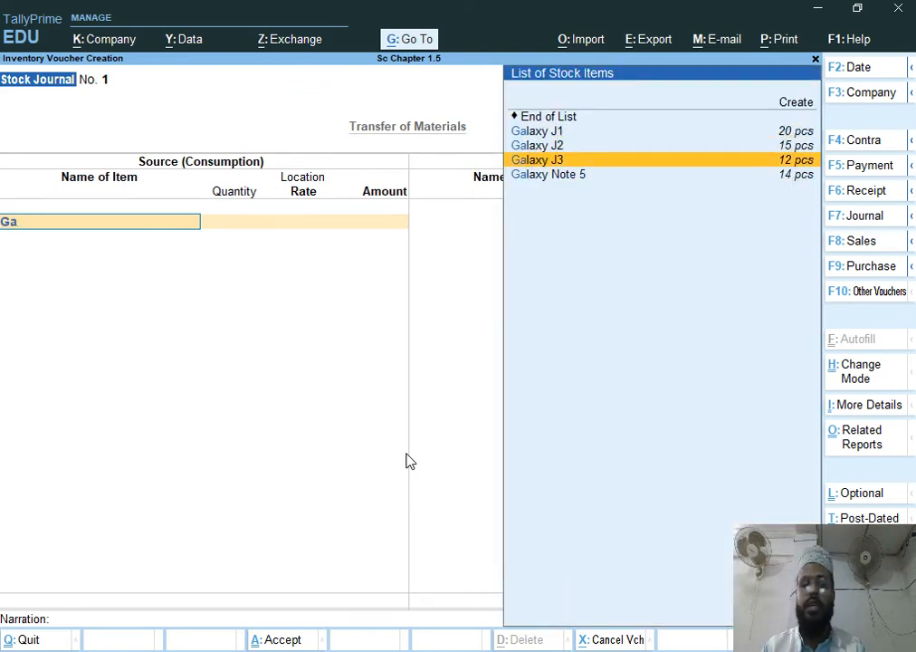
{"action": "key", "text": "Return"}
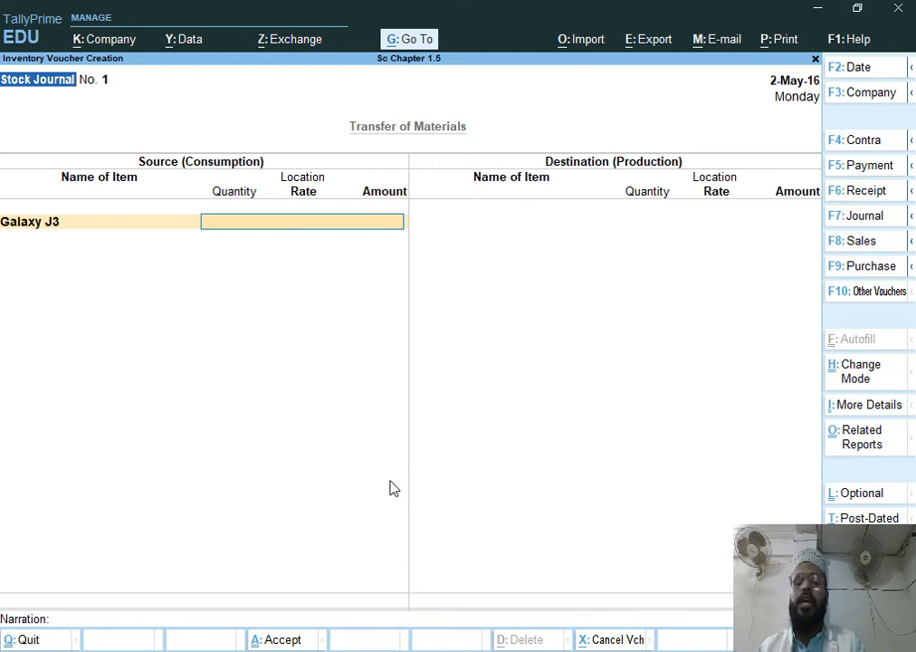
{"action": "key", "text": "Return"}
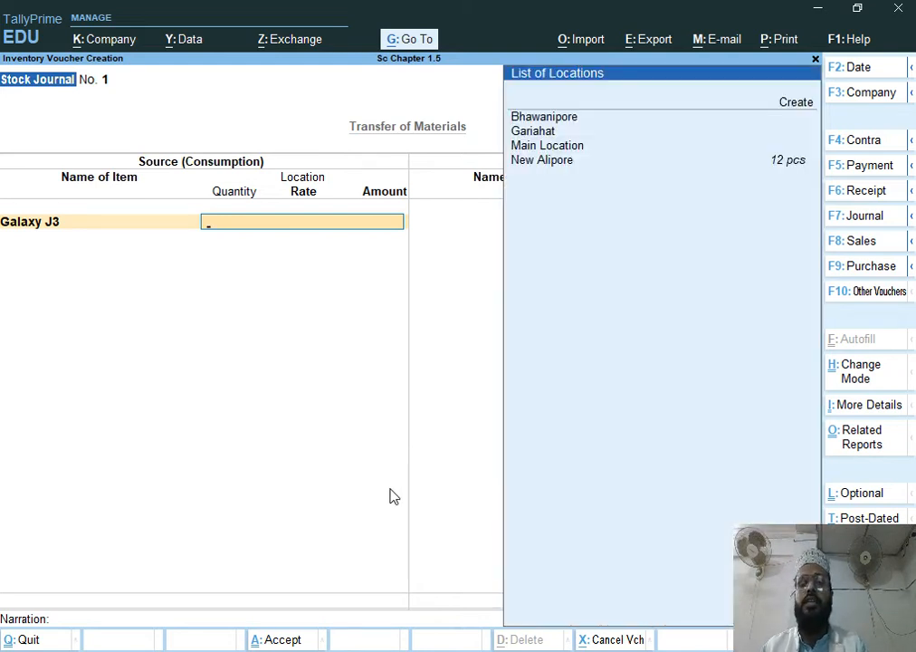
{"action": "key", "text": "Down"}
{"action": "key", "text": "Down"}
{"action": "key", "text": "Down"}
{"action": "key", "text": "Down"}
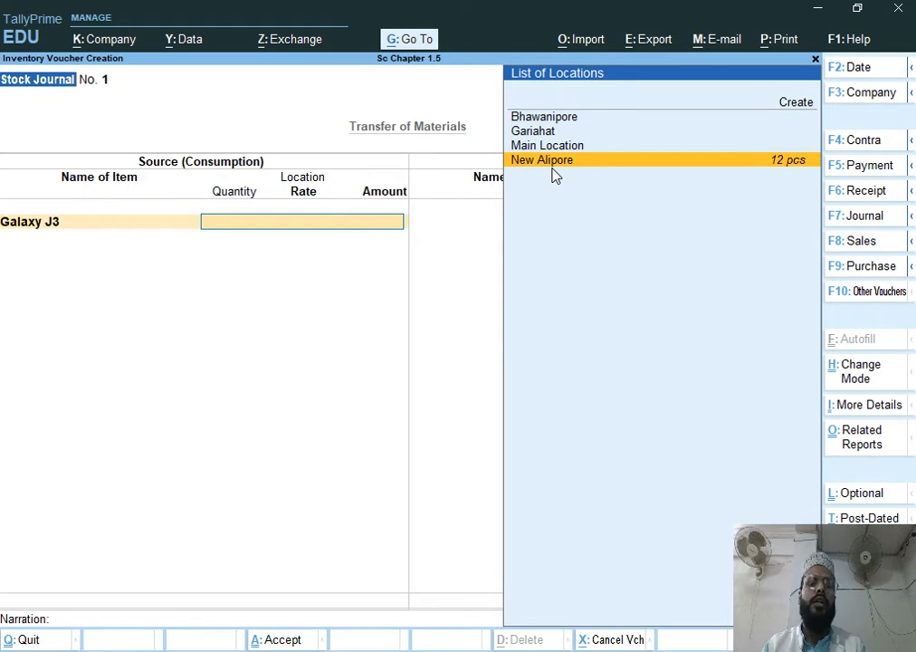
{"action": "key", "text": "Return"}
{"action": "type", "text": "5"}
{"action": "key", "text": "Return"}
{"action": "key", "text": "Return"}
{"action": "key", "text": "Return"}
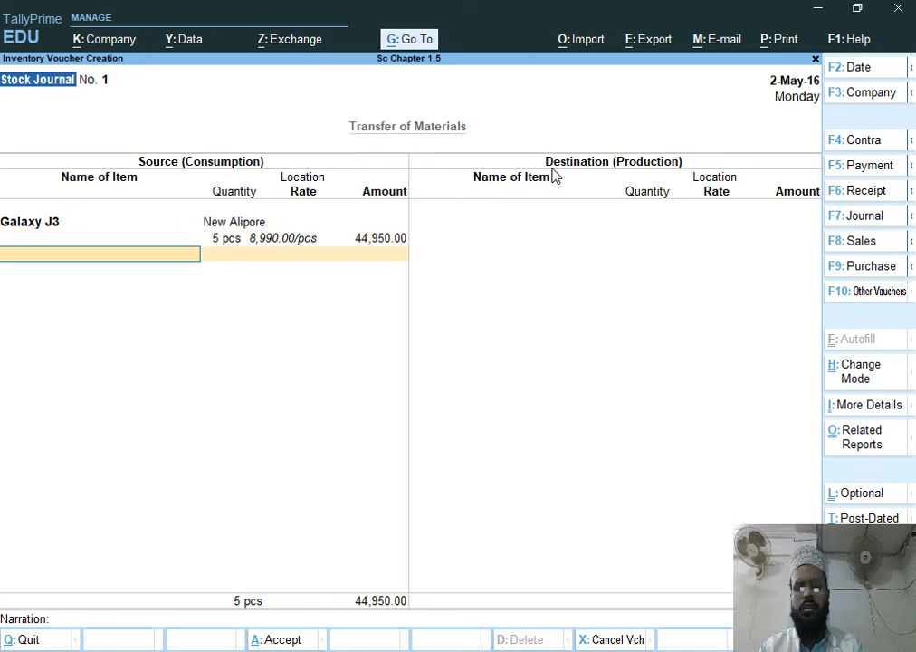
Add 3 pcs of I Phine Se from Bhawanipore to the source items of the transfer.
{"action": "type", "text": "I"}
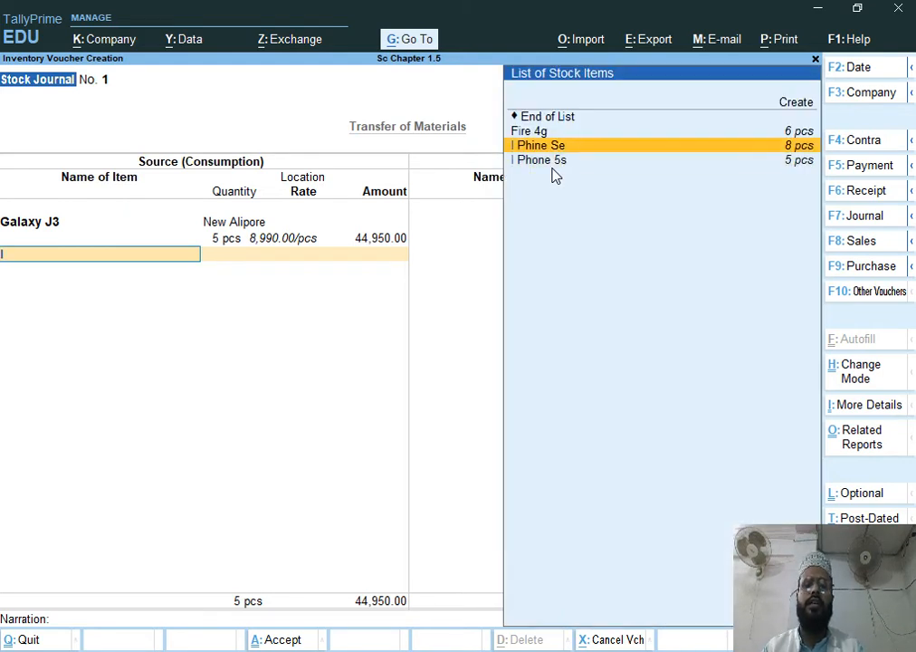
{"action": "key", "text": "Return"}
{"action": "key", "text": "Up"}
{"action": "key", "text": "Up"}
{"action": "key", "text": "Up"}
{"action": "key", "text": "Up"}
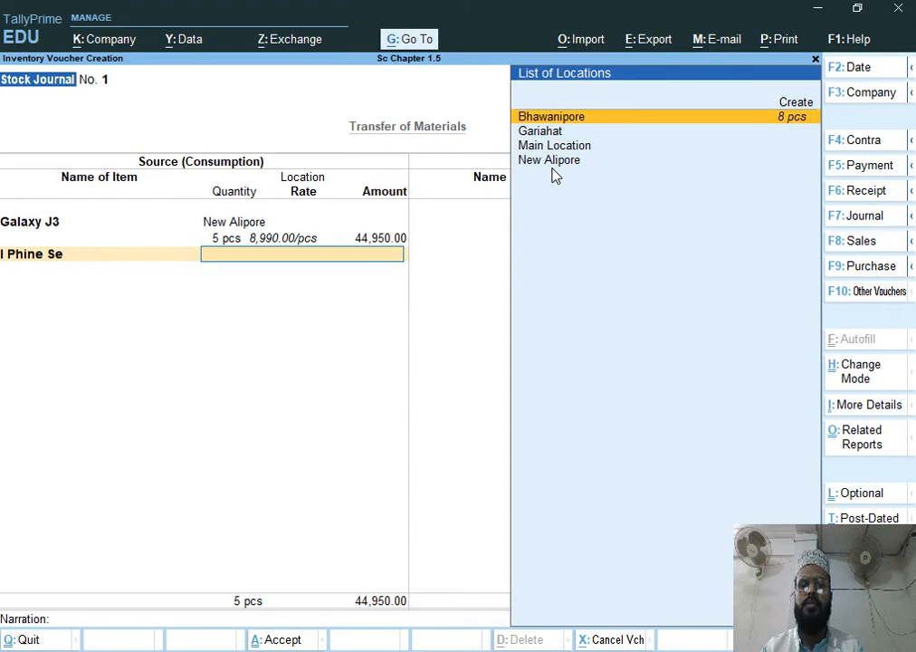
{"action": "key", "text": "Return"}
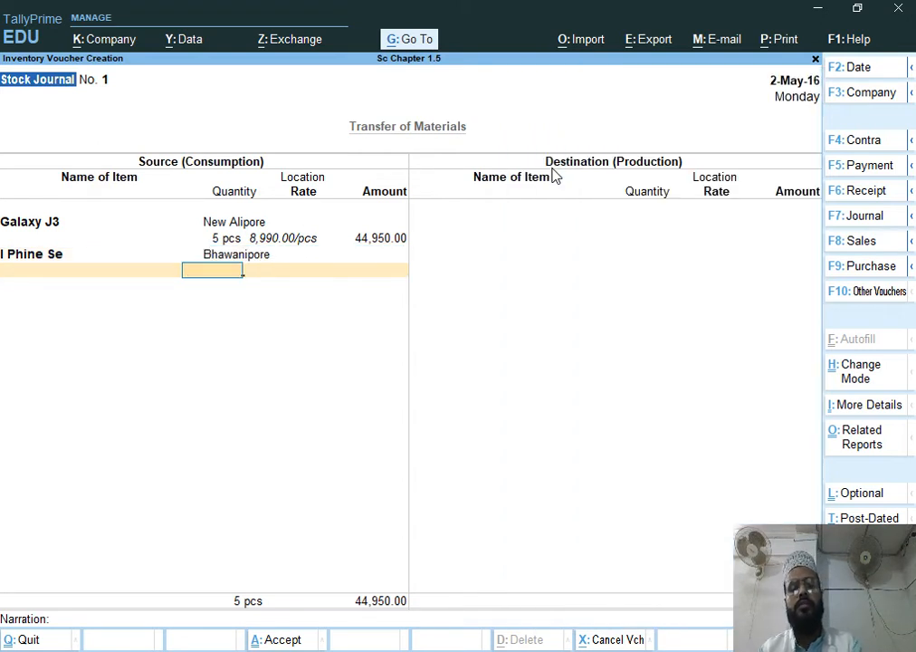
{"action": "type", "text": "3"}
{"action": "key", "text": "Return"}
{"action": "key", "text": "Return"}
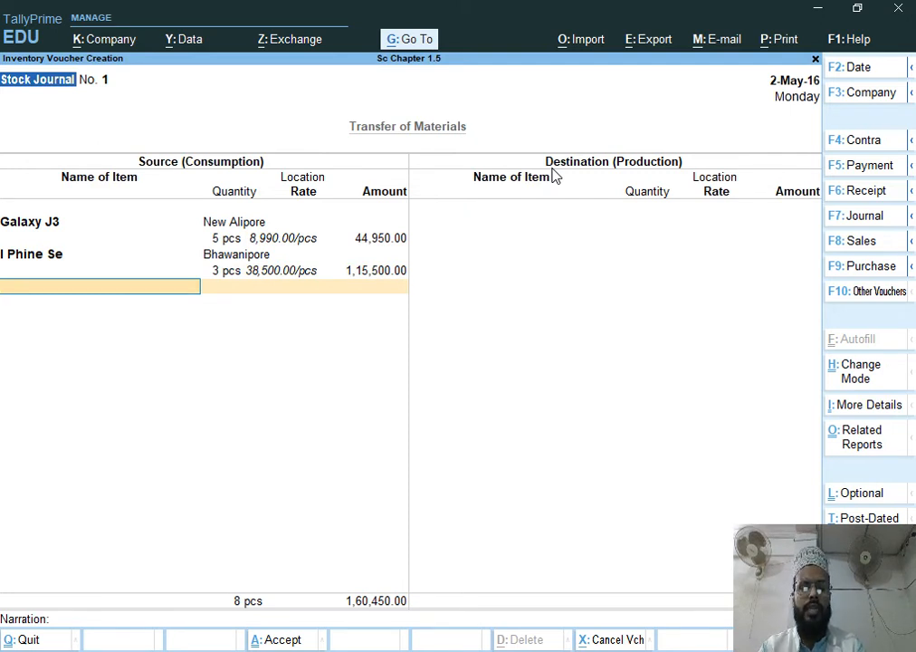
Add 7 pcs of Galaxy Note 5 from Gariahat to the source items of the transfer.
{"action": "type", "text": "Ga"}
{"action": "key", "text": "Down"}
{"action": "key", "text": "Down"}
{"action": "key", "text": "Down"}
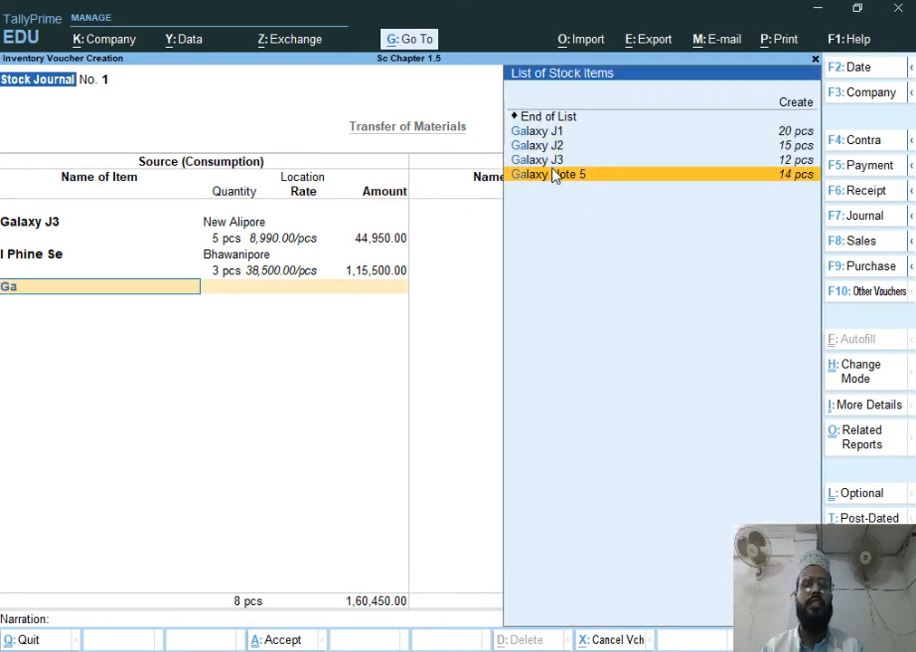
{"action": "left_click", "coordinate": [554, 175]}
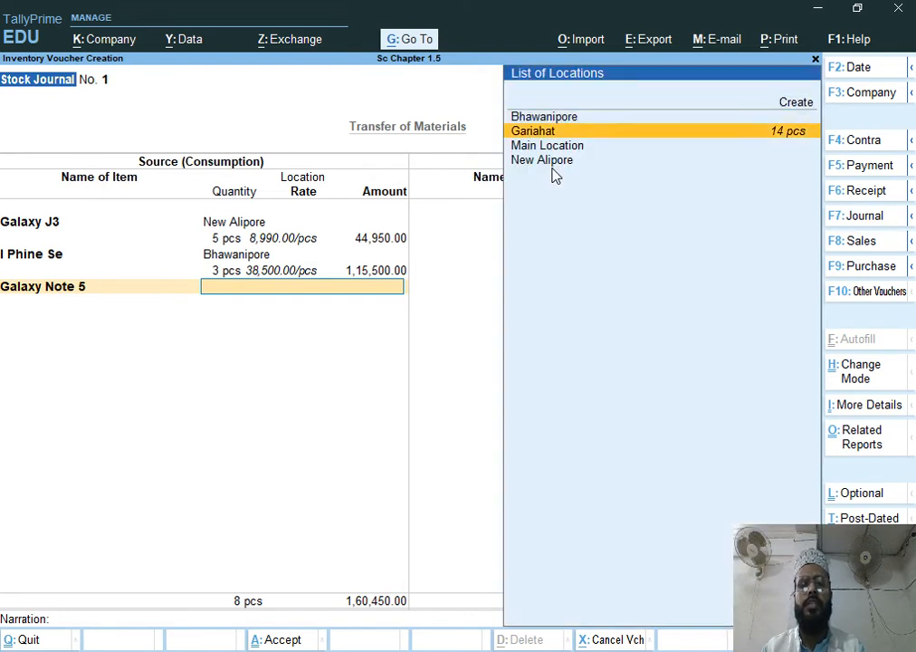
{"action": "key", "text": "Return"}
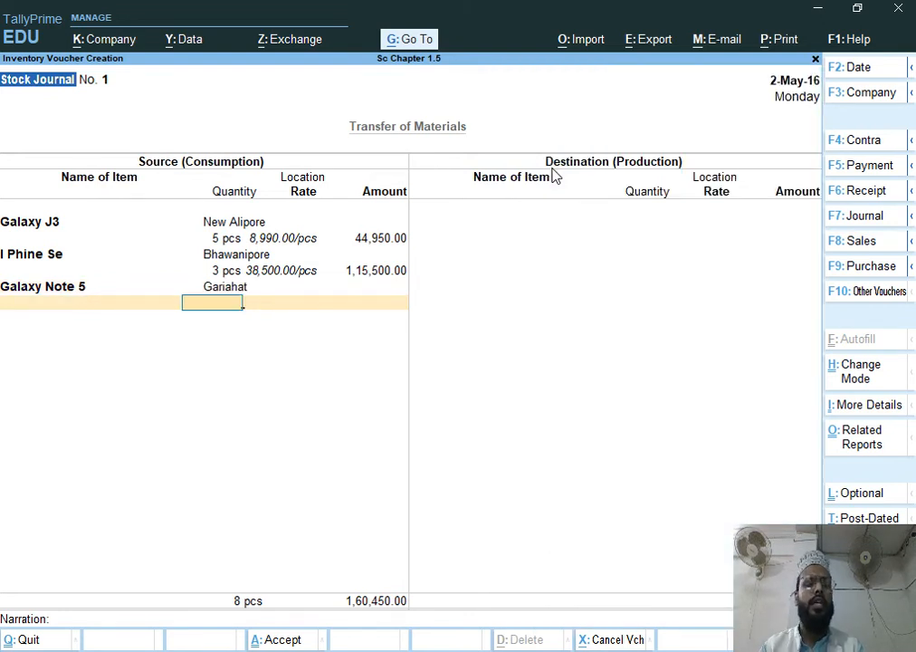
{"action": "type", "text": "7"}
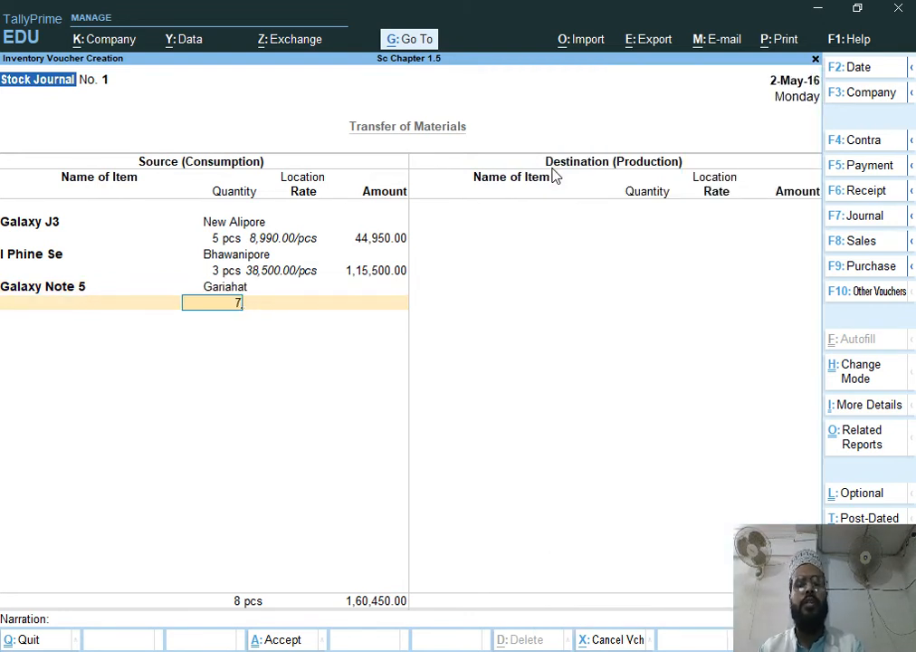
{"action": "key", "text": "Return"}
{"action": "key", "text": "Return"}
{"action": "key", "text": "Return"}
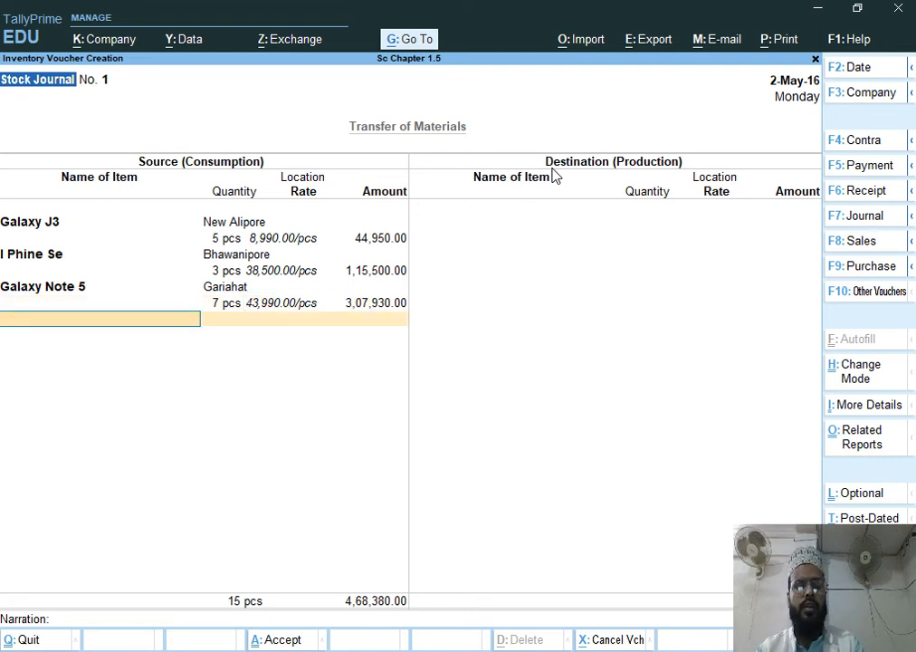
Add 5 pcs of Fire 4g from Gariahat to the source items of the transfer and end the source list.
{"action": "type", "text": "F"}
{"action": "key", "text": "Return"}
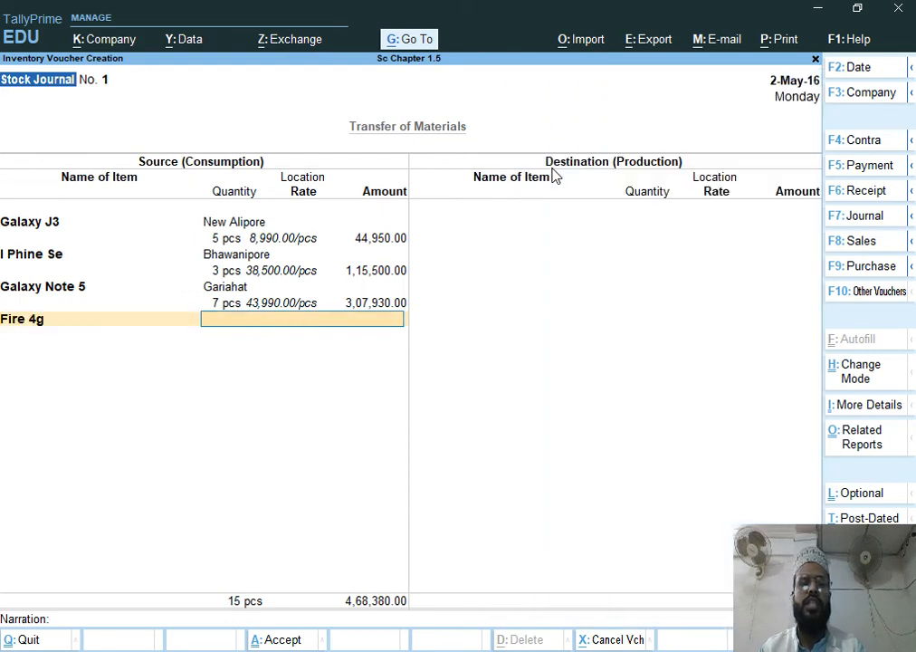
{"action": "key", "text": "Down"}
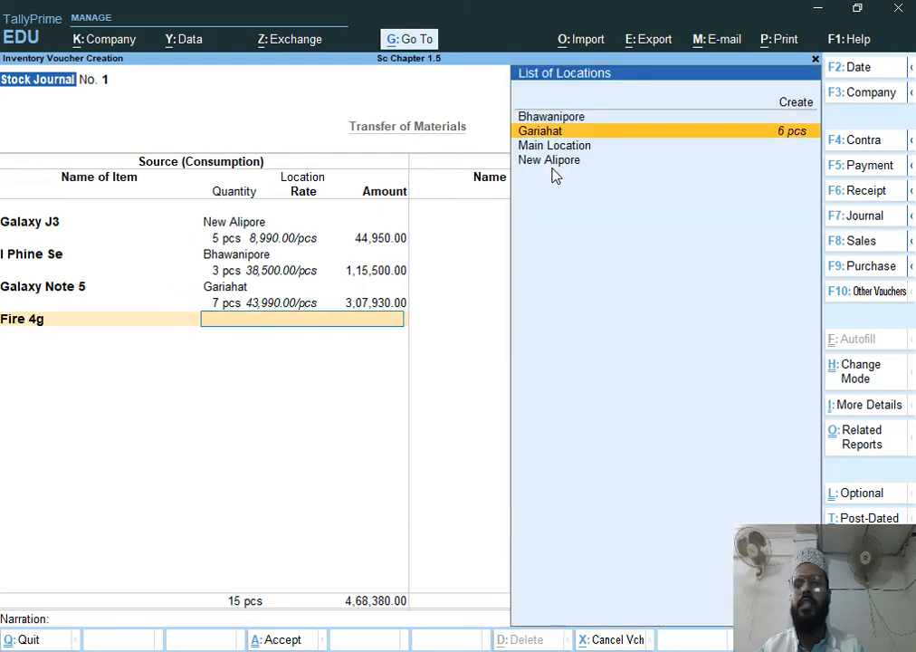
{"action": "key", "text": "Return"}
{"action": "type", "text": "5"}
{"action": "key", "text": "Return"}
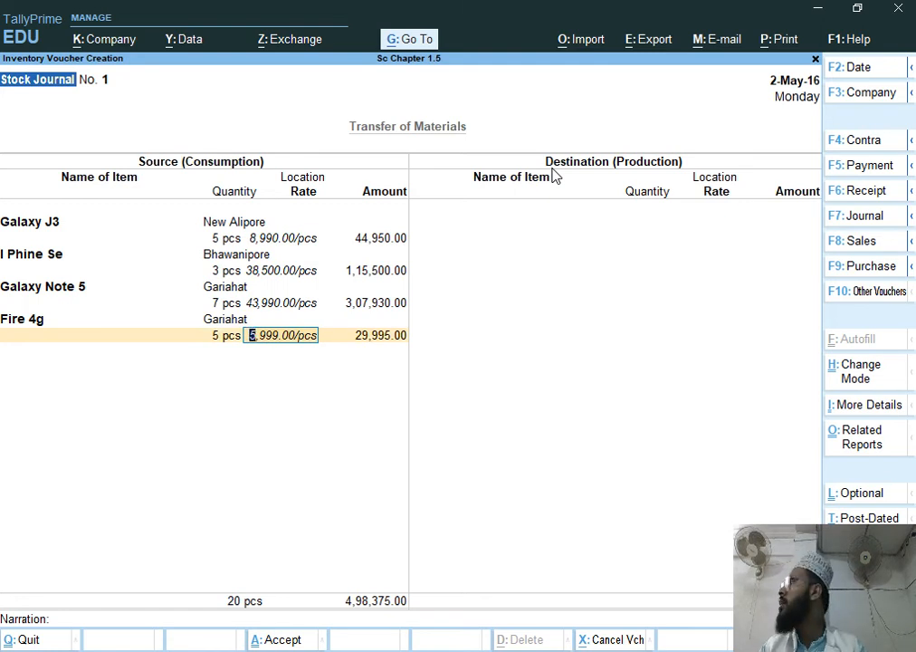
{"action": "key", "text": "Return"}
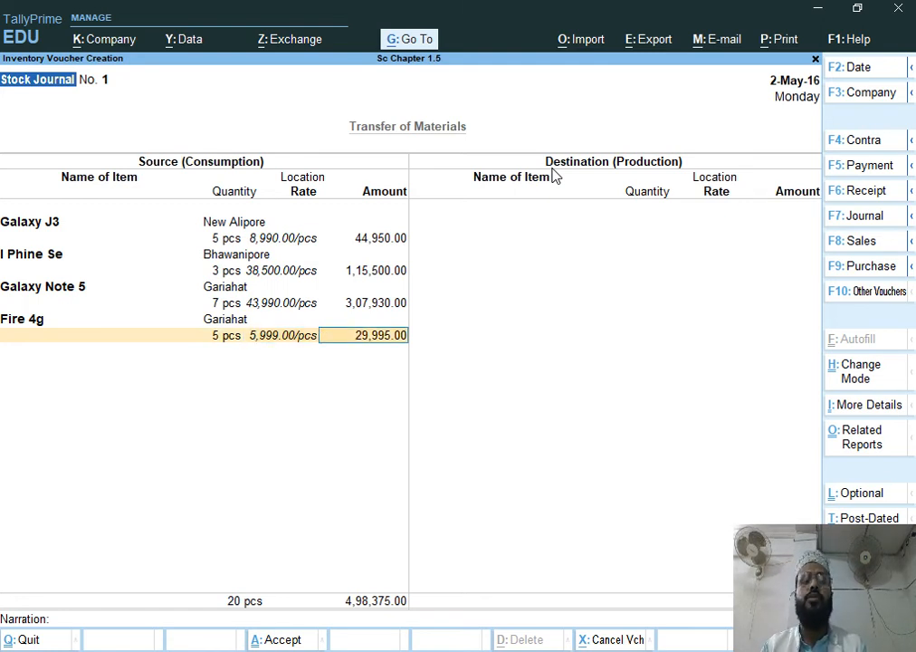
{"action": "key", "text": "Return"}
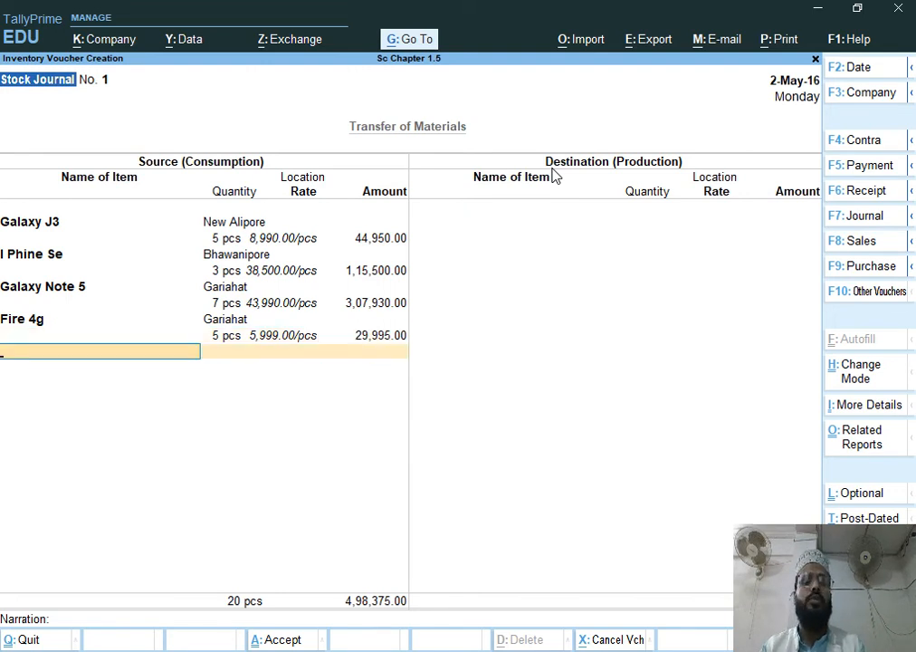
{"action": "key", "text": "Return"}
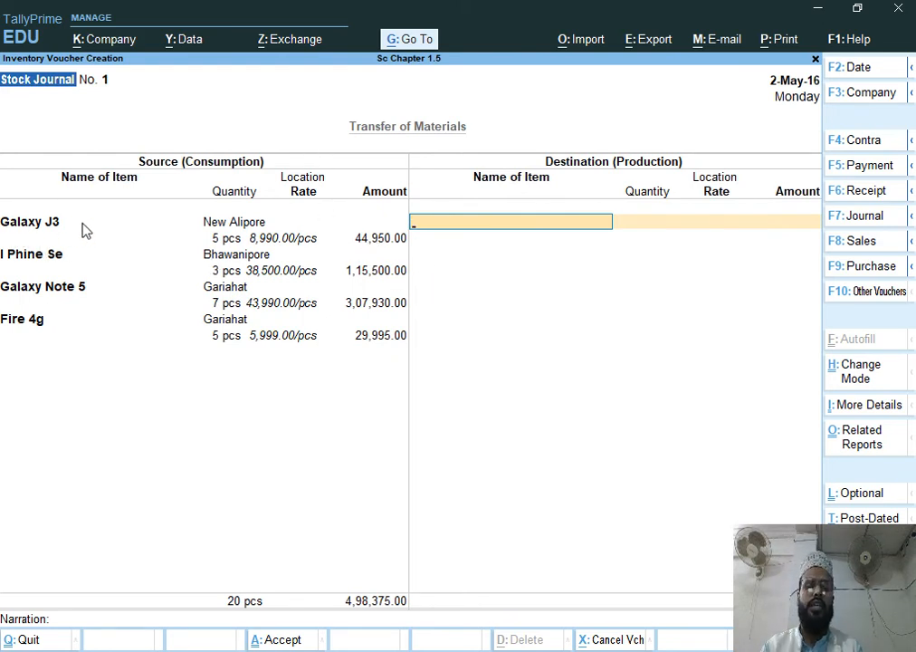
Choose Galaxy J3 as the first destination item and create the location Tollygunj under Primary for it.
{"action": "type", "text": "Ga"}
{"action": "key", "text": "Down"}
{"action": "key", "text": "Down"}
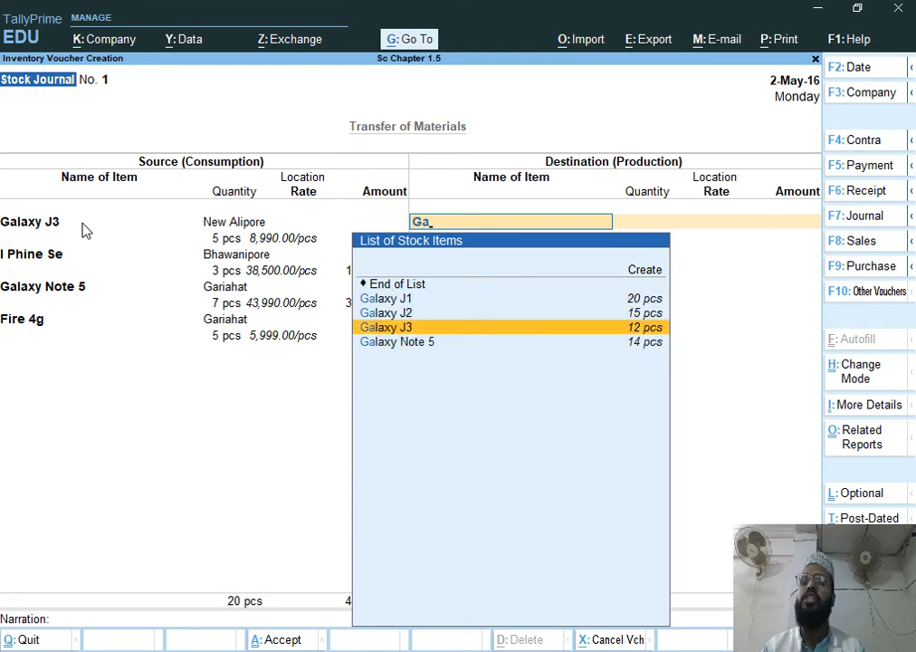
{"action": "key", "text": "Return"}
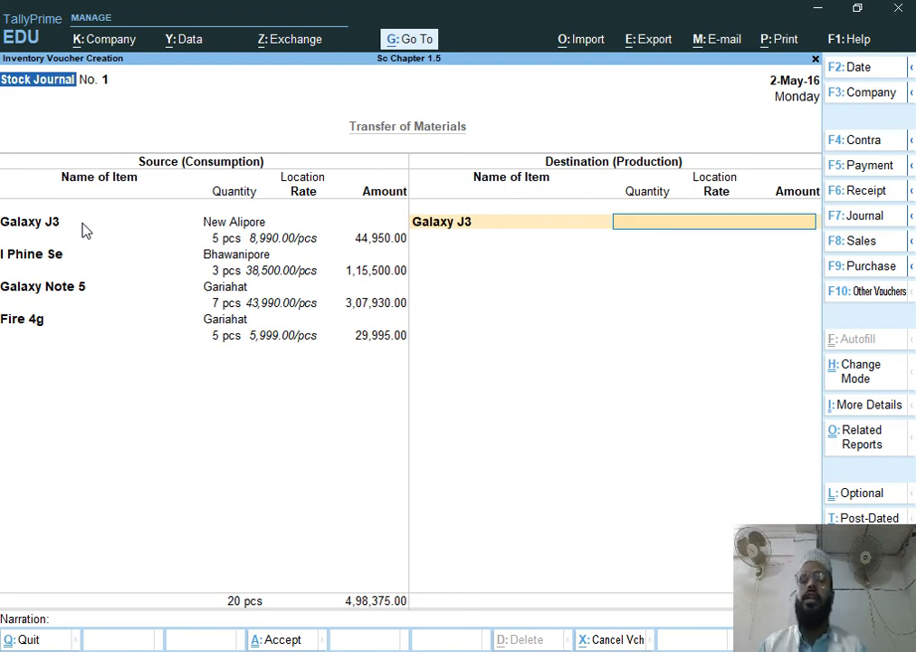
{"action": "type", "text": "T"}
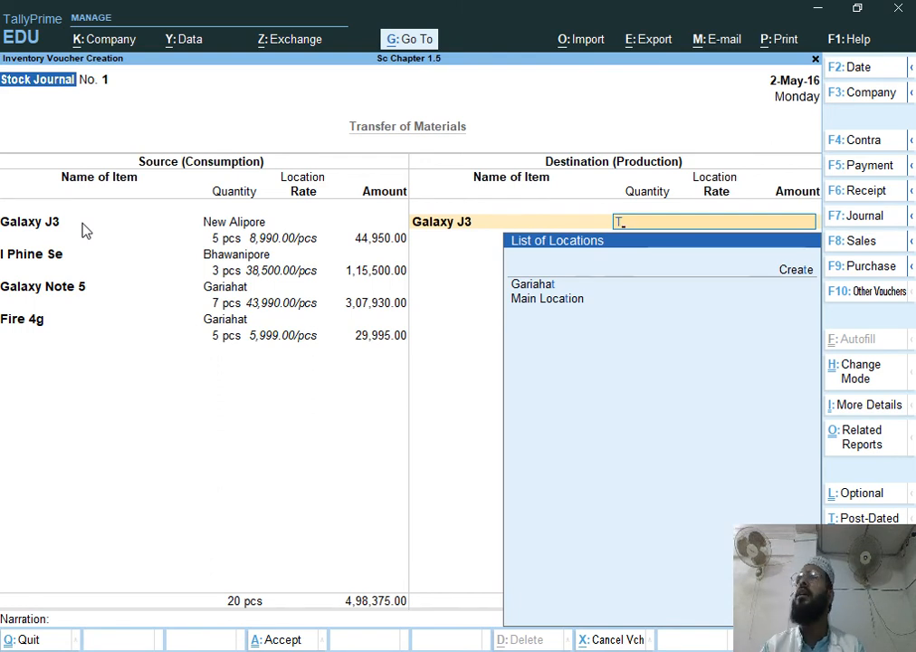
{"action": "key", "text": "alt"}
{"action": "key", "text": "alt+c"}
{"action": "type", "text": "Tollygunj"}
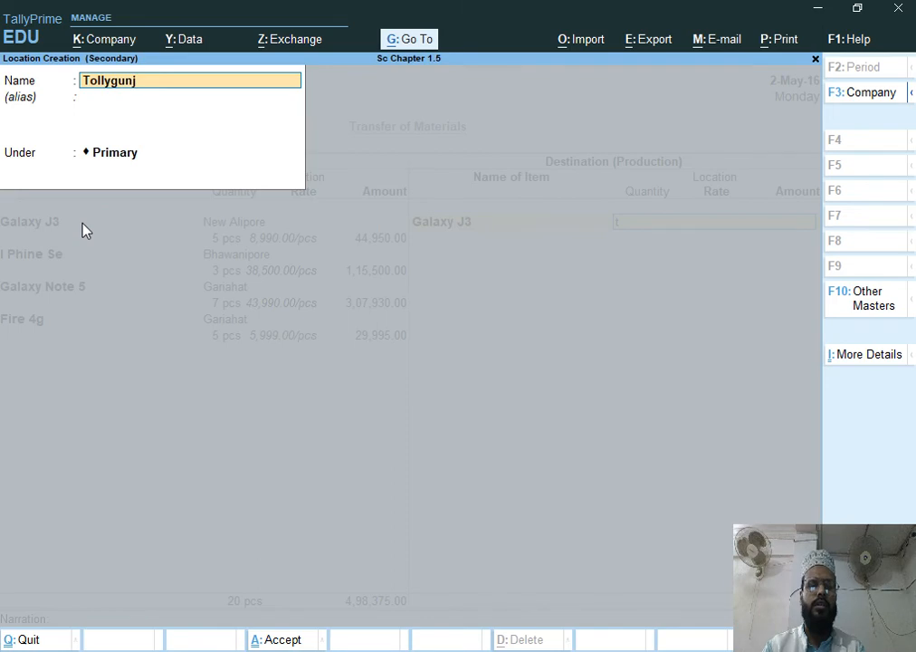
{"action": "key", "text": "Return"}
{"action": "key", "text": "Return"}
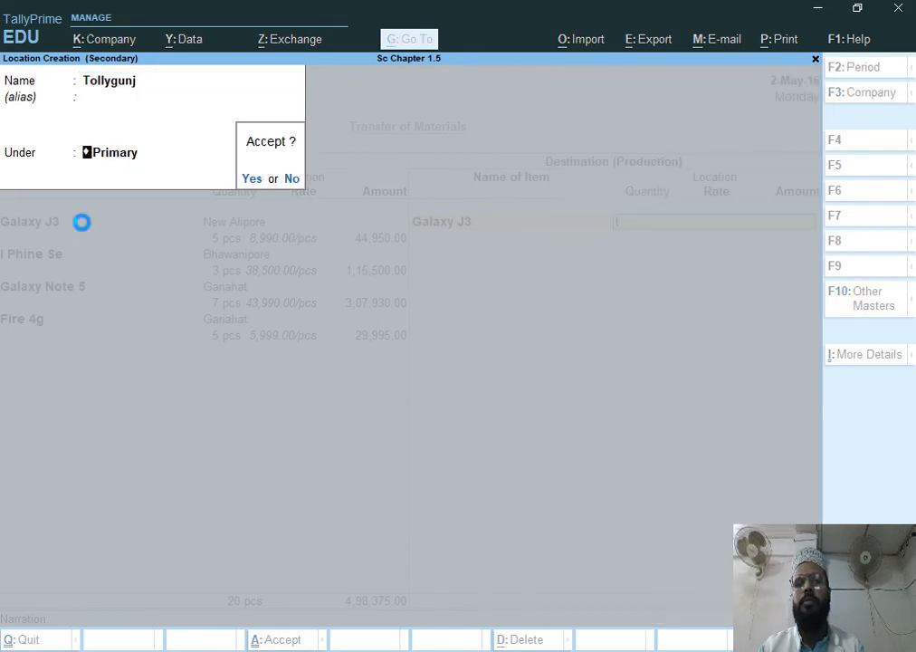
{"action": "key", "text": "Return"}
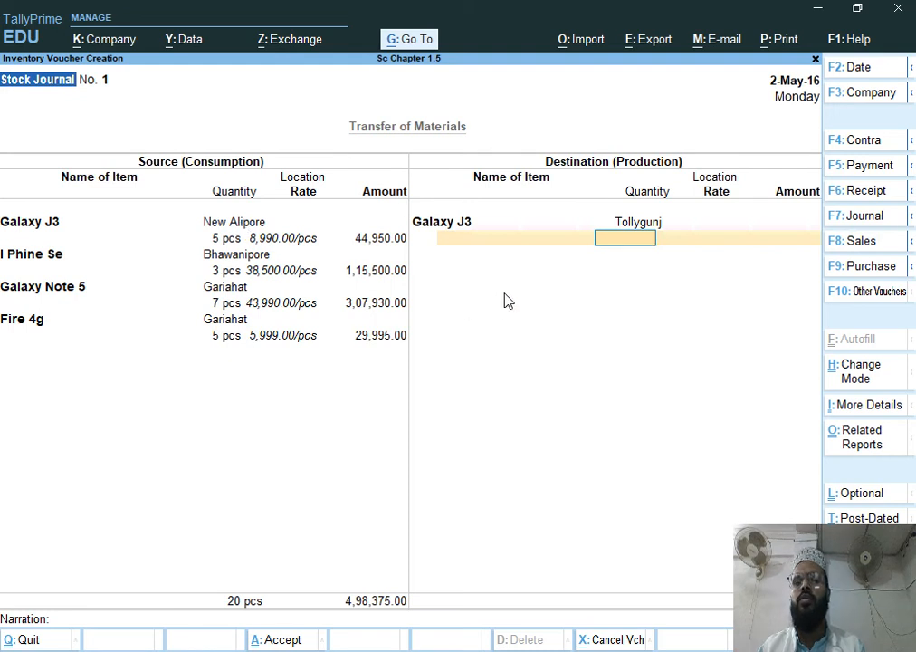
Set the destination quantity of Galaxy J3 to 5 pcs, keep its rate and amount, and open its additional cost details.
{"action": "type", "text": "5"}
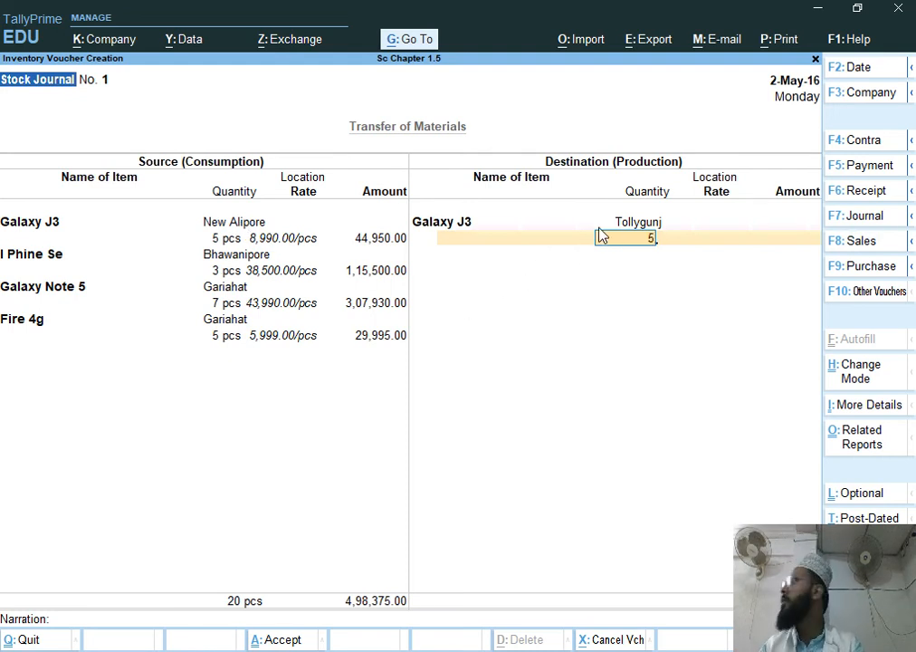
{"action": "key", "text": "Return"}
{"action": "key", "text": "Return"}
{"action": "key", "text": "Return"}
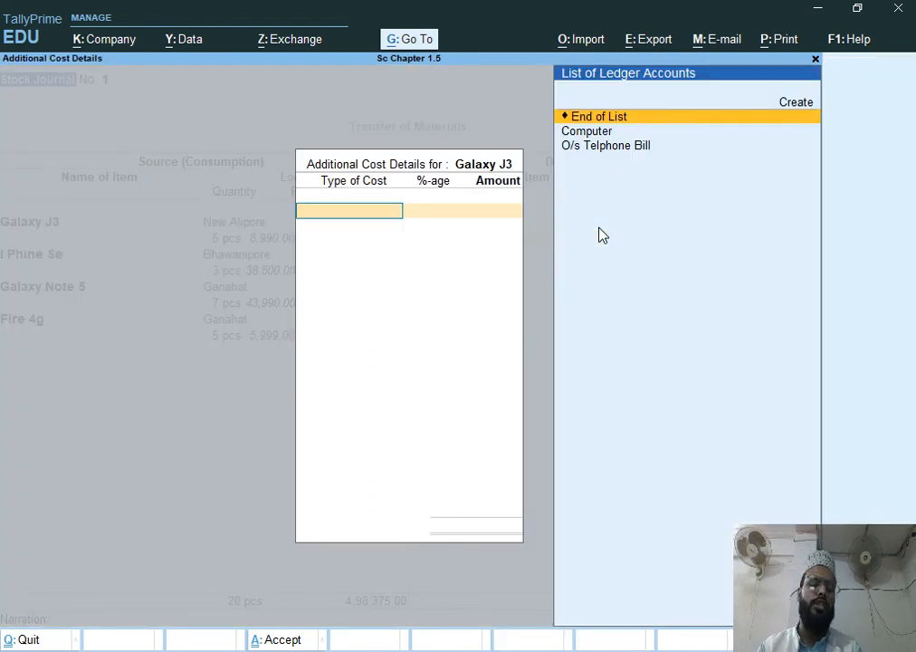
Create the ledger Transportation Charge under Direct Expenses, with Not Applicable as type of ledger, as the additional cost of Galaxy J3.
{"action": "type", "text": "T"}
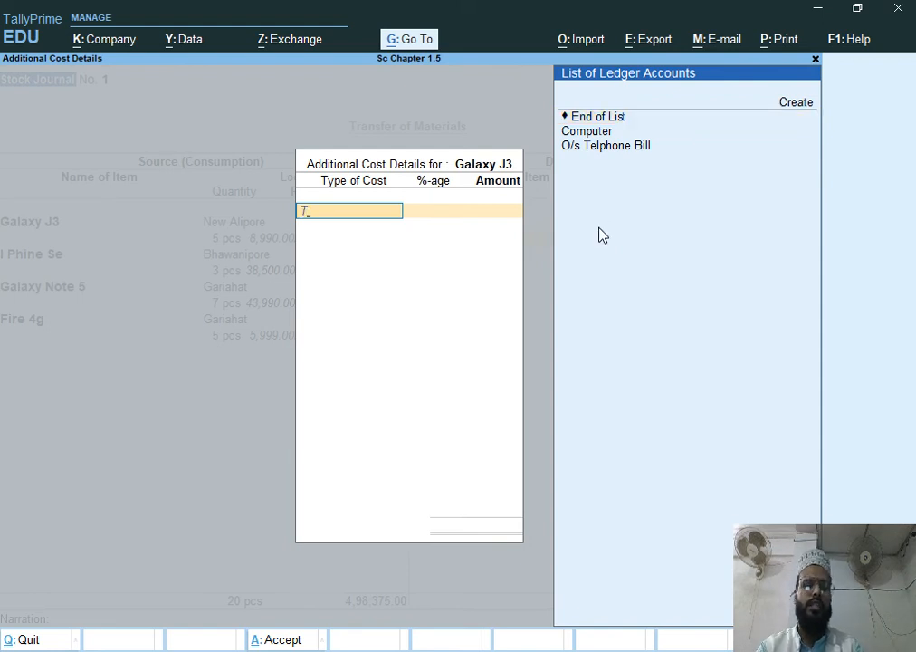
{"action": "key", "text": "alt+c"}
{"action": "type", "text": "ranspor"}
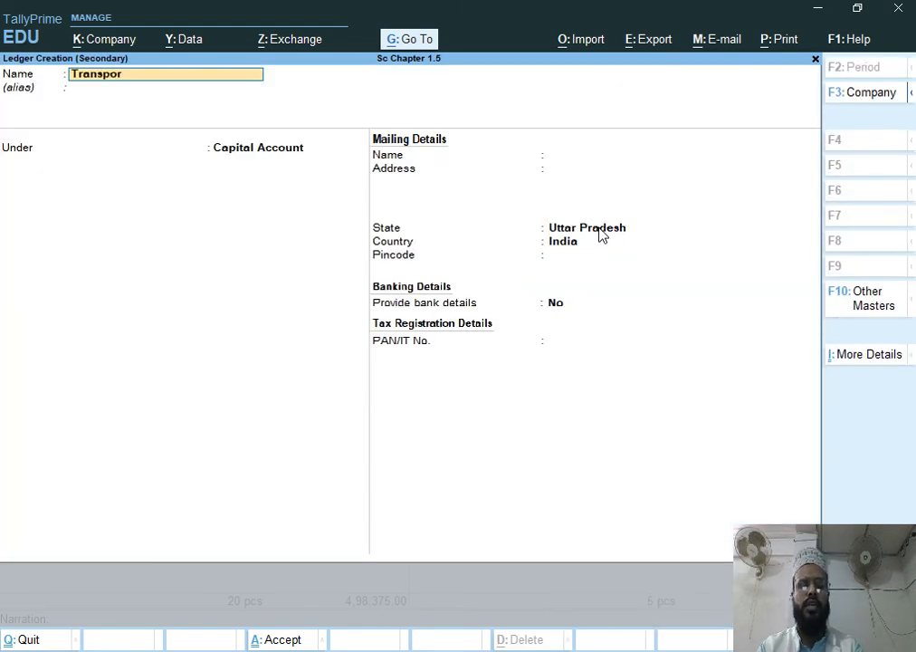
{"action": "type", "text": "tation Charge"}
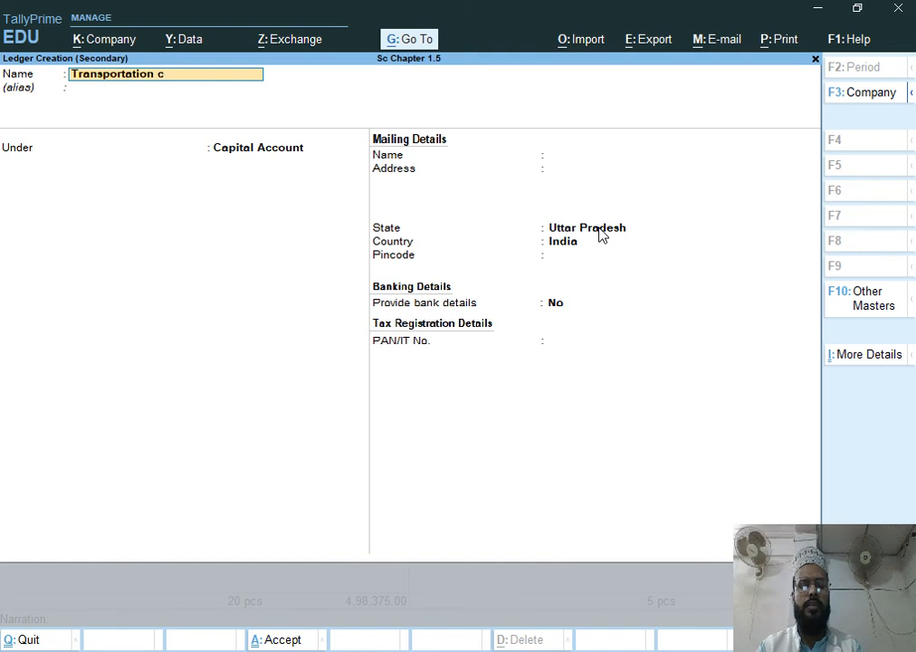
{"action": "key", "text": "Return"}
{"action": "type", "text": "D"}
{"action": "key", "text": "Down"}
{"action": "key", "text": "Down"}
{"action": "key", "text": "Down"}
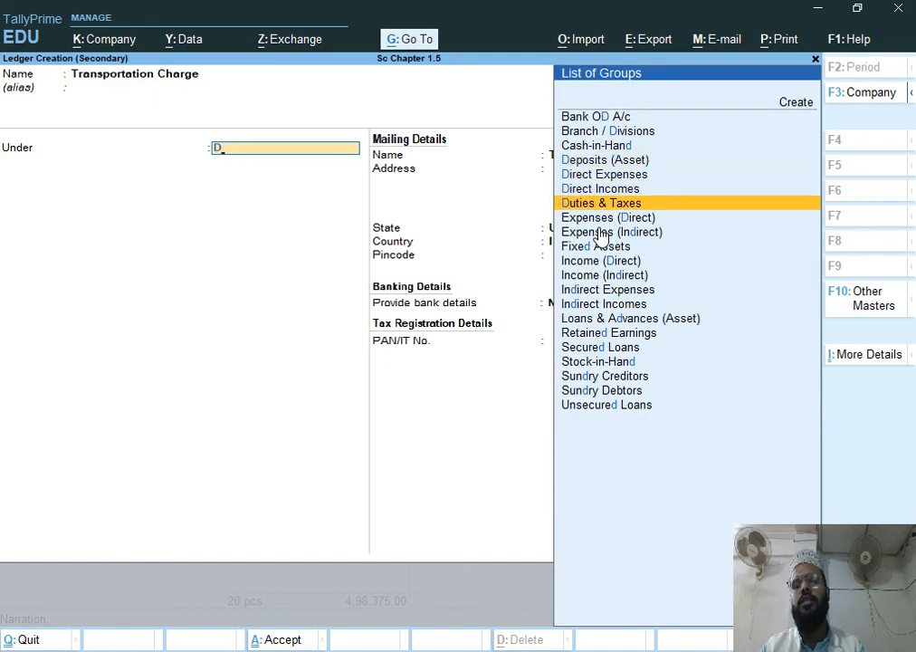
{"action": "key", "text": "Up"}
{"action": "key", "text": "Up"}
{"action": "key", "text": "Return"}
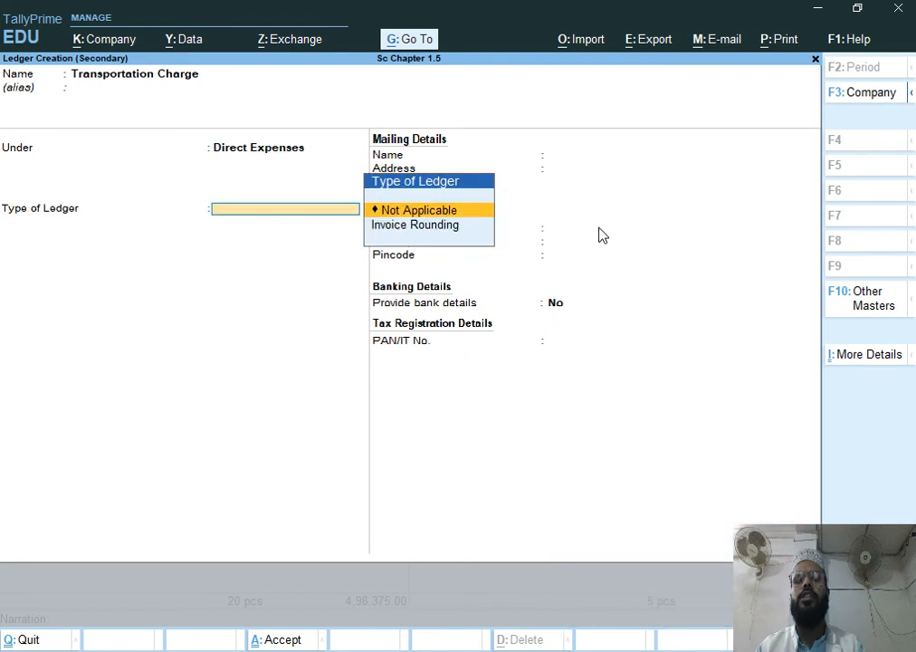
{"action": "key", "text": "Return"}
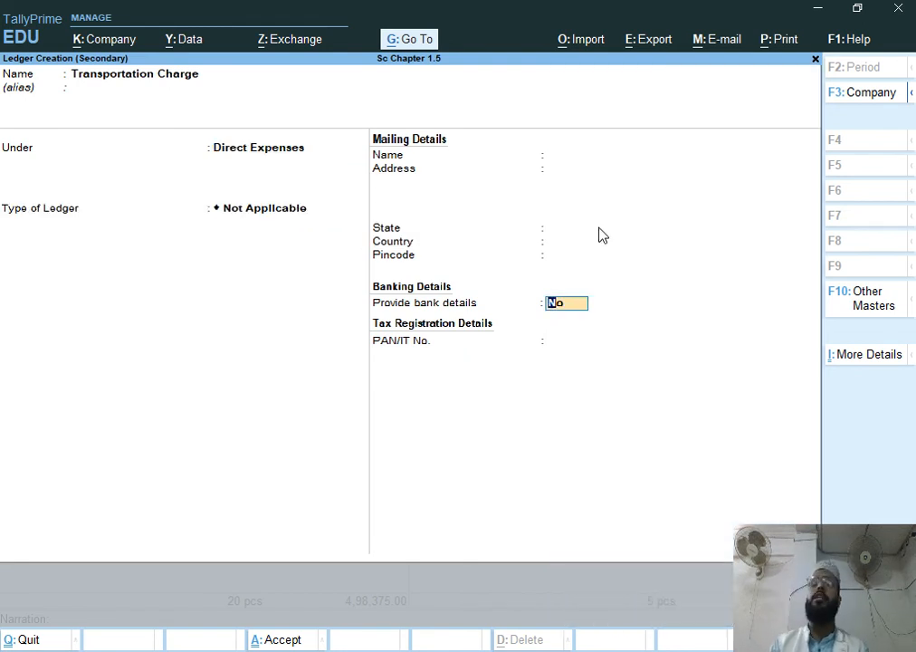
{"action": "key", "text": "ctrl+a"}
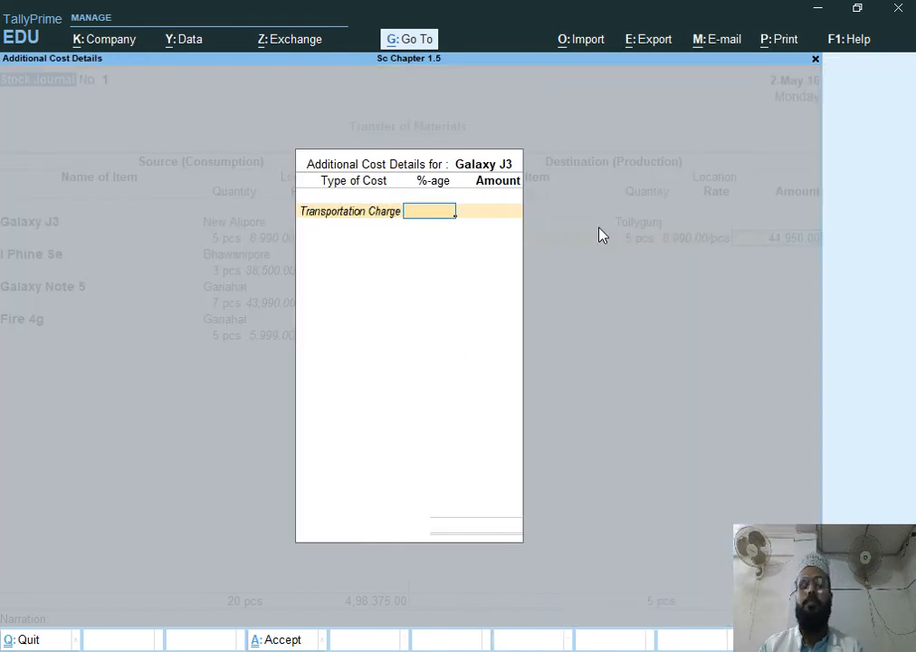
Set the Transportation Charge for Galaxy J3 to 1% and finish its additional cost details.
{"action": "type", "text": "1"}
{"action": "key", "text": "Return"}
{"action": "key", "text": "Return"}
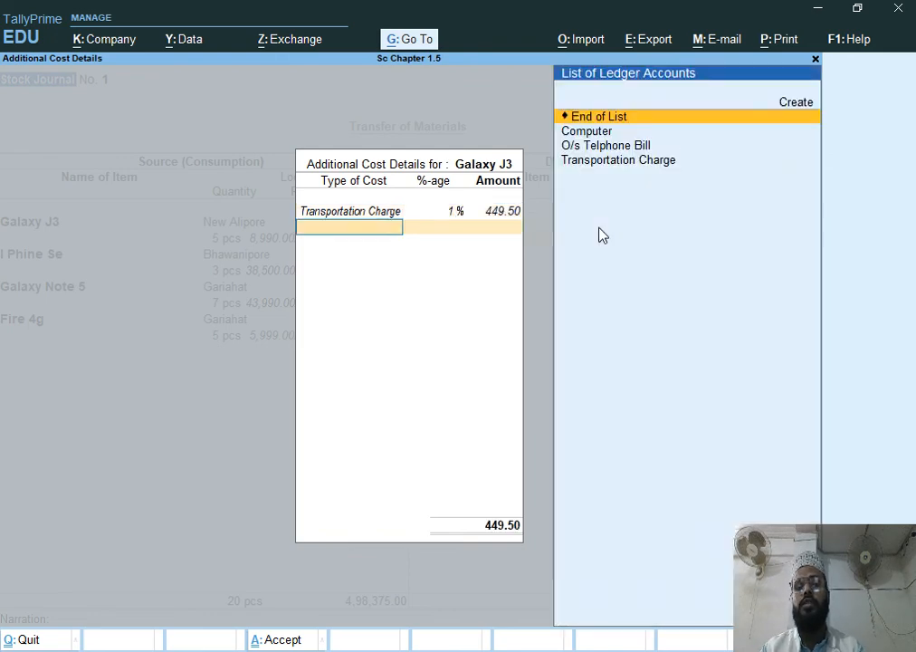
{"action": "key", "text": "Return"}
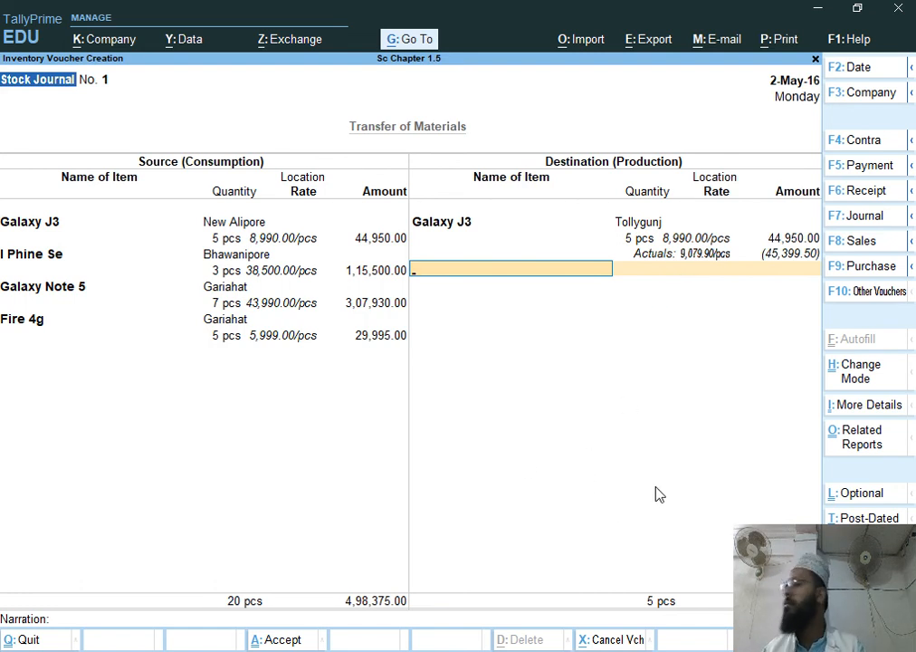
Add 3 pcs of I Phine Se at Tollygunj to the destination items of the transfer.
{"action": "type", "text": "I"}
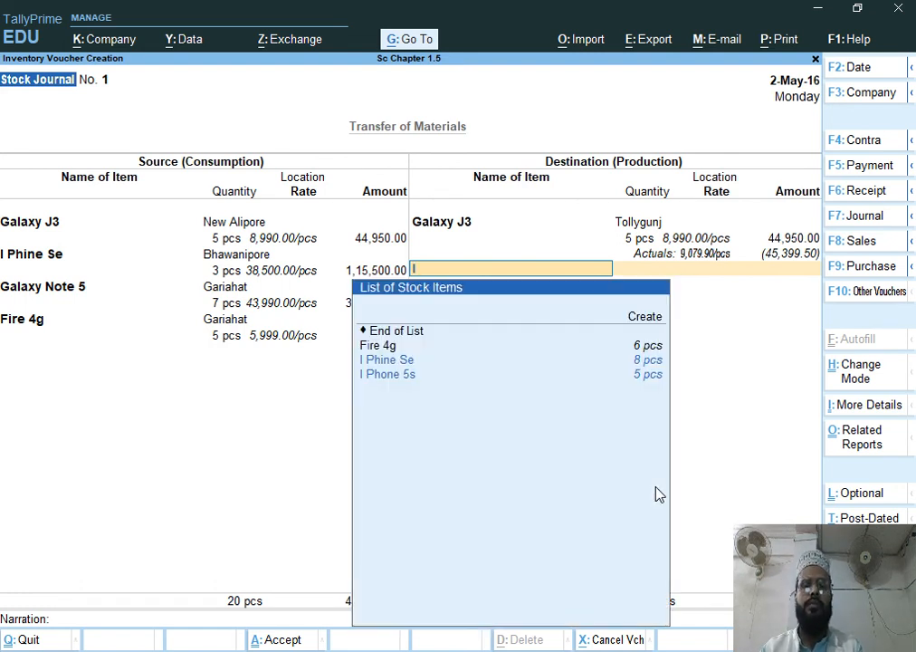
{"action": "key", "text": "Return"}
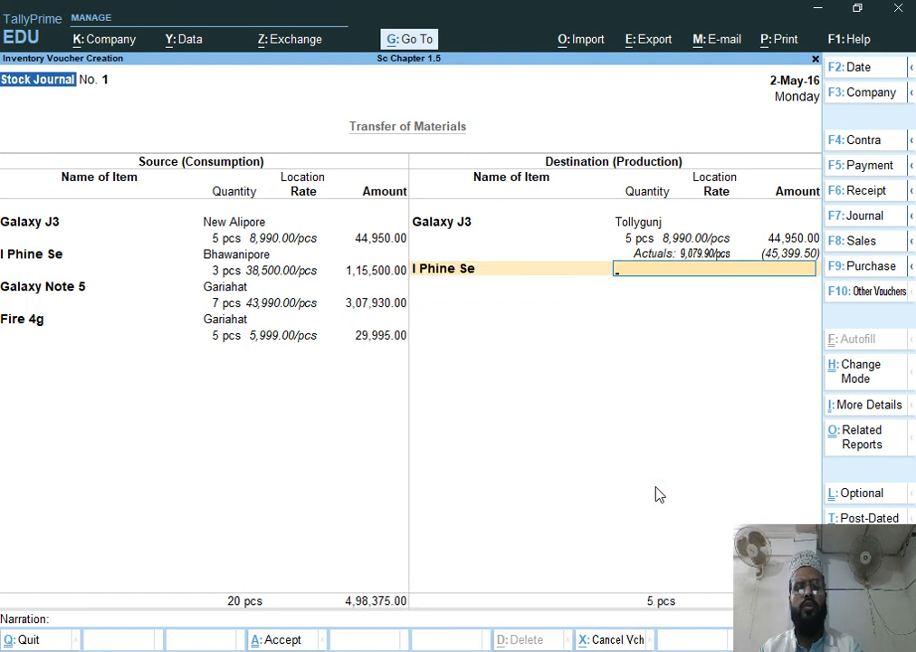
{"action": "type", "text": "T"}
{"action": "key", "text": "Return"}
{"action": "key", "text": "BackSpace"}
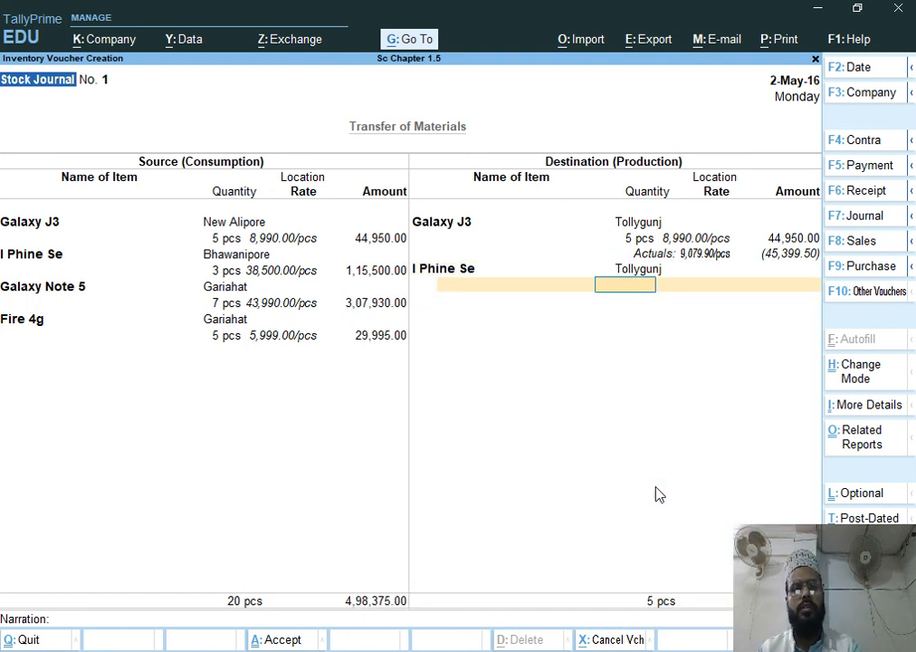
{"action": "type", "text": "3"}
{"action": "key", "text": "Return"}
{"action": "key", "text": "Return"}
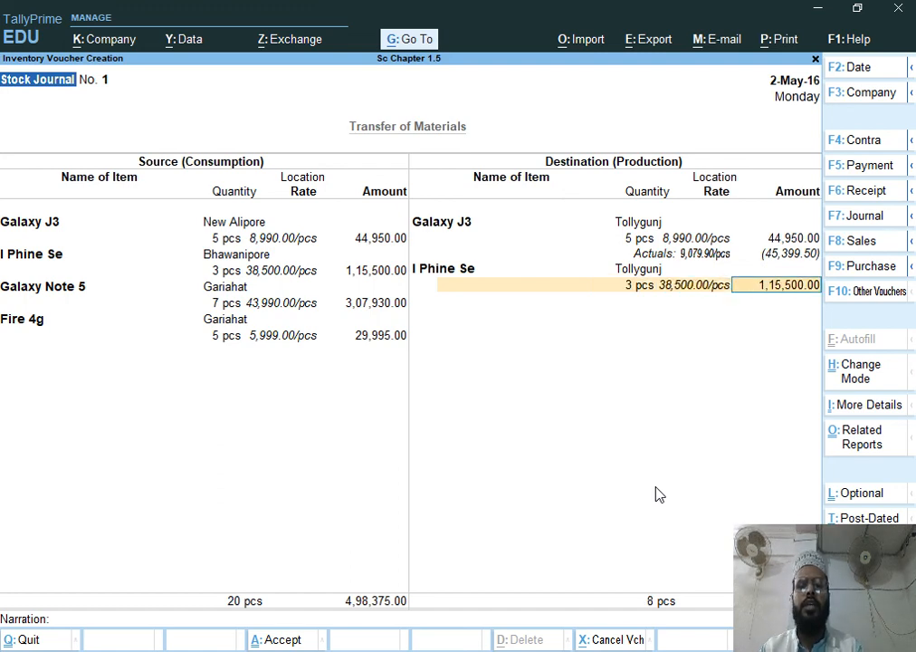
Apply a 1% Transportation Charge as the additional cost of I Phine Se.
{"action": "key", "text": "Return"}
{"action": "type", "text": "T"}
{"action": "key", "text": "Return"}
{"action": "type", "text": "1"}
{"action": "key", "text": "Return"}
{"action": "key", "text": "Return"}
{"action": "key", "text": "Return"}
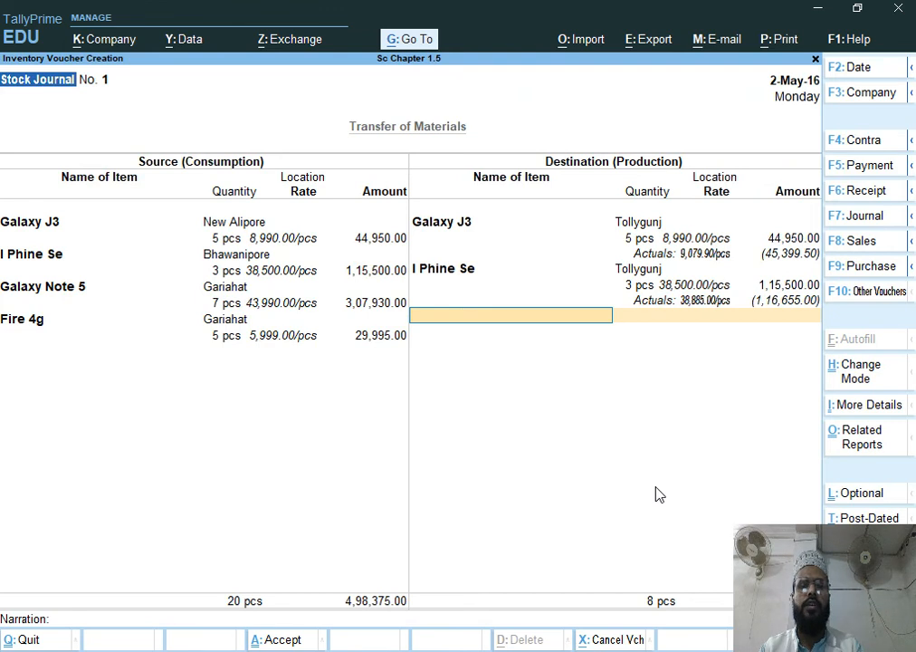
Add 7 pcs of Galaxy Note 5 at Tollygunj to the destination items of the transfer.
{"action": "type", "text": "G"}
{"action": "key", "text": "Down"}
{"action": "key", "text": "Down"}
{"action": "key", "text": "Down"}
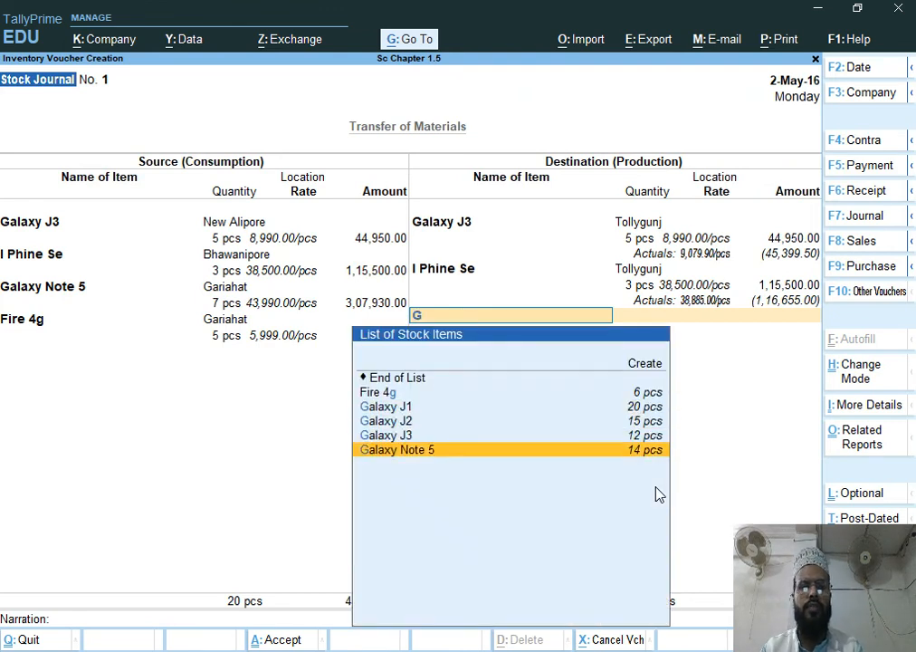
{"action": "key", "text": "Return"}
{"action": "type", "text": "Tollygunj"}
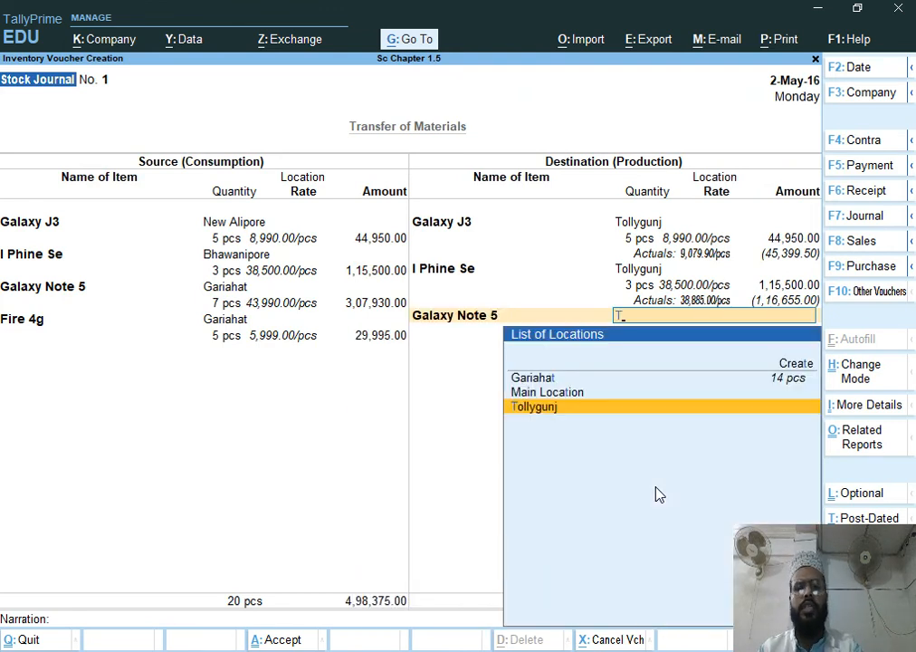
{"action": "key", "text": "Return"}
{"action": "type", "text": "7"}
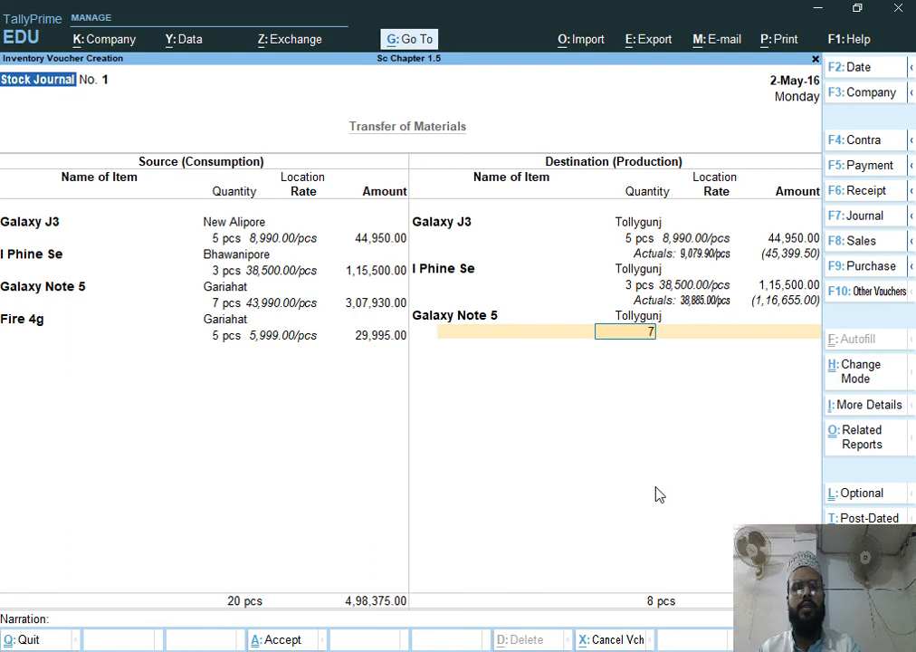
{"action": "key", "text": "Return"}
{"action": "key", "text": "Return"}
Apply a 1% Transportation Charge as the additional cost of Galaxy Note 5.
{"action": "key", "text": "Return"}
{"action": "key", "text": "Down"}
{"action": "key", "text": "Down"}
{"action": "key", "text": "Down"}
{"action": "key", "text": "Return"}
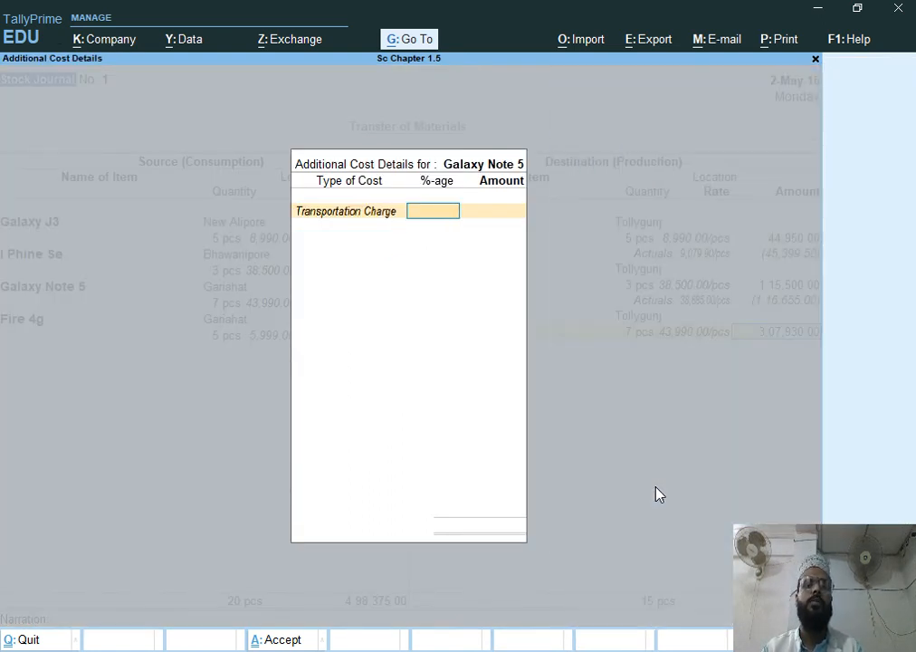
{"action": "type", "text": "1"}
{"action": "key", "text": "Return"}
{"action": "key", "text": "Return"}
{"action": "key", "text": "Return"}
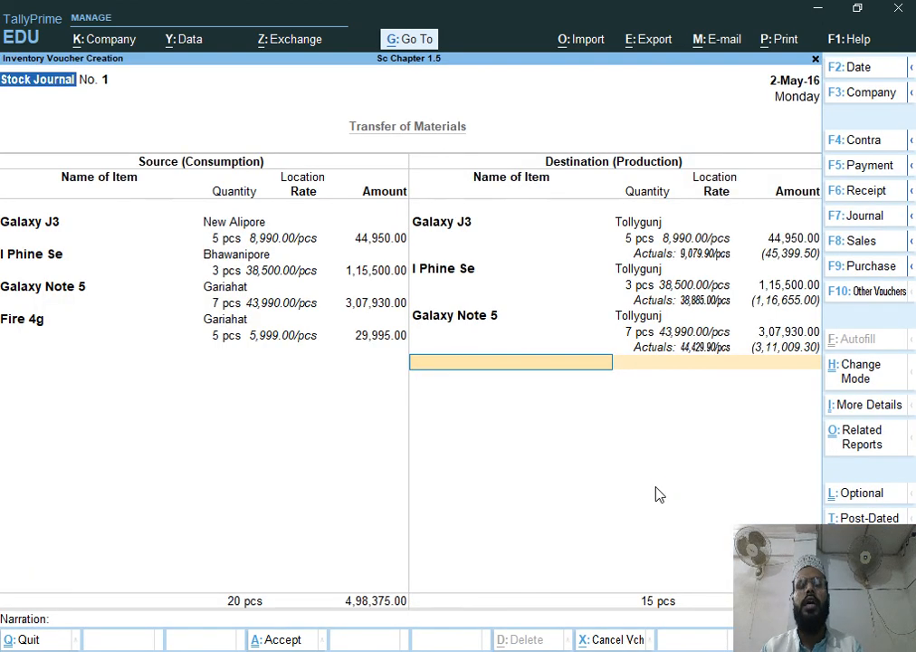
Add 5 pcs of Fire 4g at Tollygunj to the destination items of the transfer.
{"action": "type", "text": "F"}
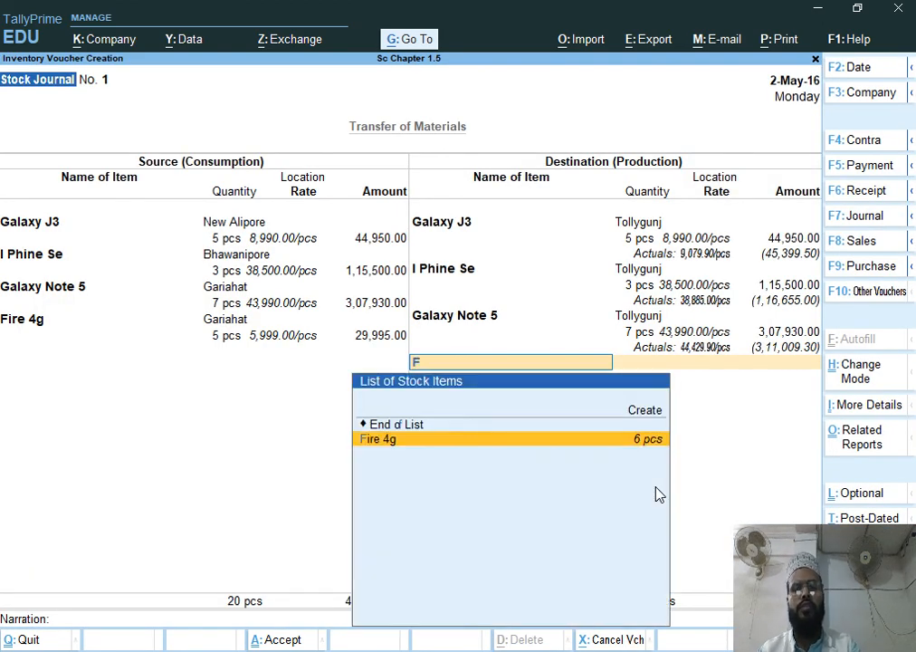
{"action": "key", "text": "Return"}
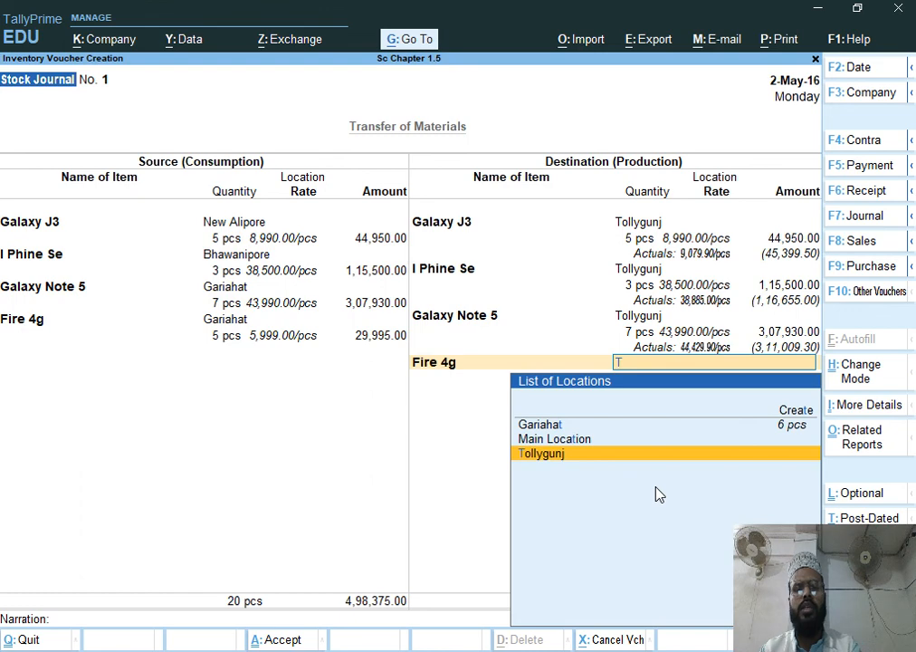
{"action": "key", "text": "Return"}
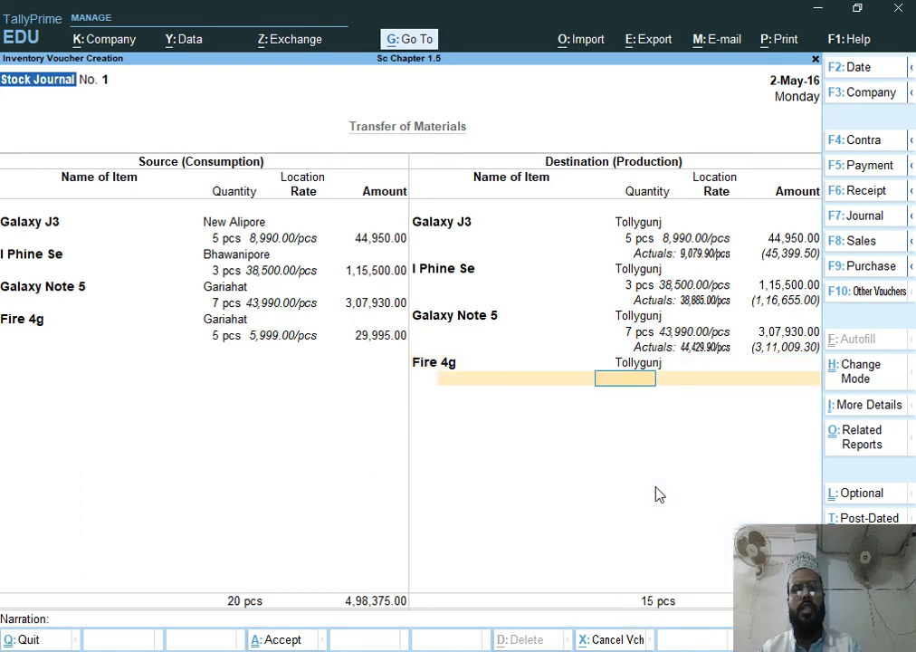
{"action": "type", "text": "5"}
{"action": "key", "text": "Return"}
{"action": "key", "text": "Return"}
{"action": "key", "text": "Return"}
Apply a 1% Transportation Charge as the additional cost of Fire 4g.
{"action": "type", "text": "t"}
{"action": "key", "text": "Return"}
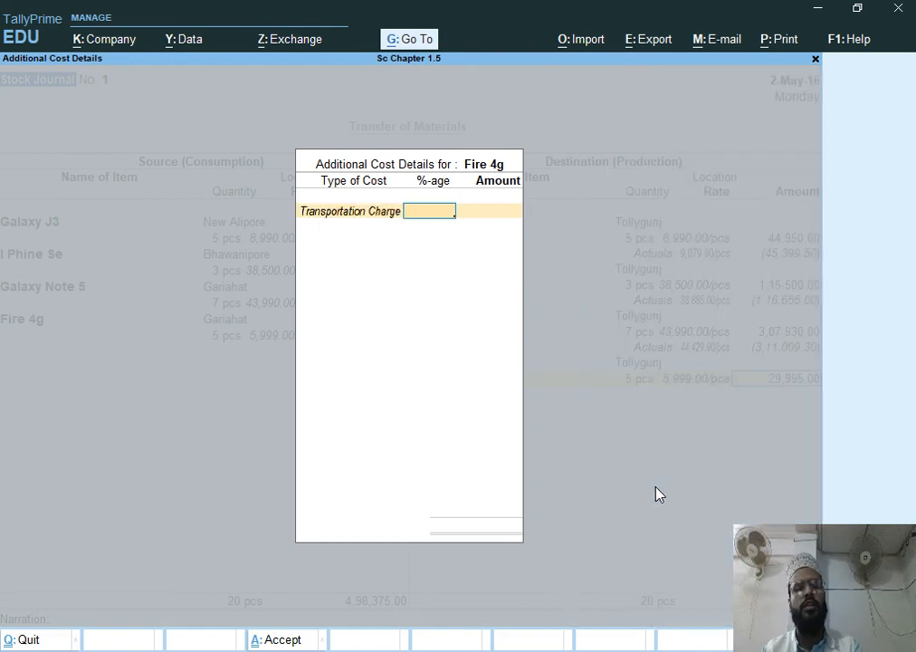
{"action": "type", "text": "1"}
{"action": "key", "text": "Return"}
{"action": "key", "text": "Return"}
{"action": "key", "text": "Return"}
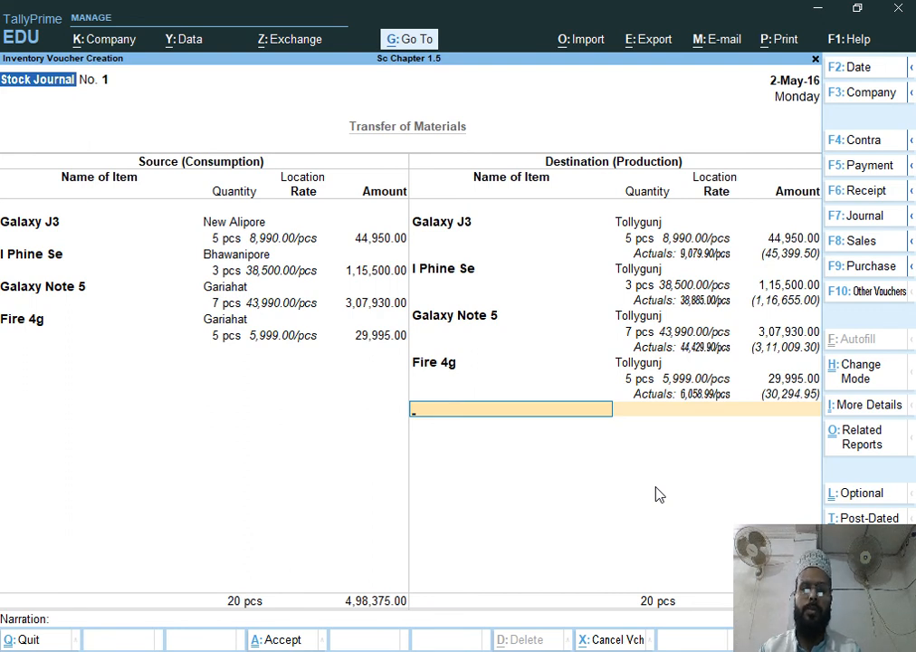
Save the completed Stock Journal voucher and leave voucher entry for the Gateway of Tally.
{"action": "key", "text": "Return"}
{"action": "key", "text": "Return"}
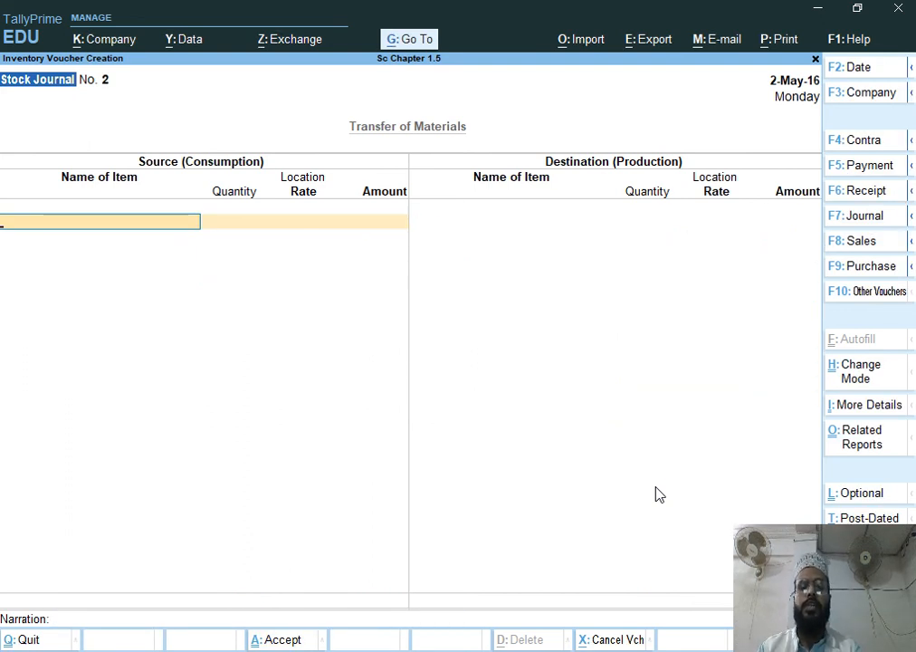
{"action": "key", "text": "Escape"}
{"action": "key", "text": "Escape"}
{"action": "key", "text": "Escape"}
Open the company's Balance Sheet report and expand it to the detailed view.
{"action": "key", "text": "Down"}
{"action": "key", "text": "Down"}
{"action": "key", "text": "Down"}
{"action": "key", "text": "Down"}
{"action": "key", "text": "Down"}
{"action": "key", "text": "Down"}
{"action": "key", "text": "Down"}
{"action": "key", "text": "Up"}
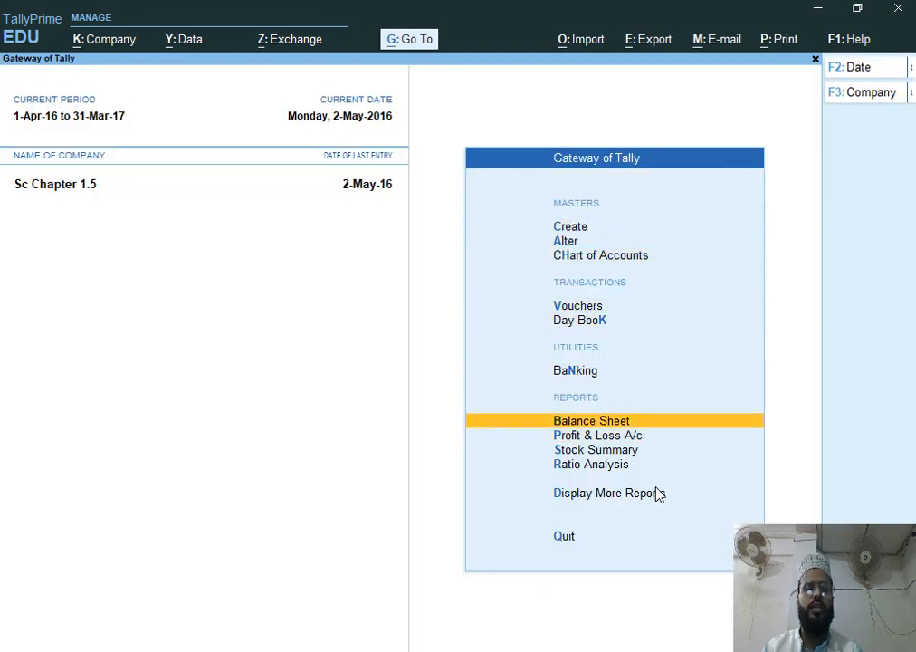
{"action": "key", "text": "Return"}
{"action": "key", "text": "alt+F5"}
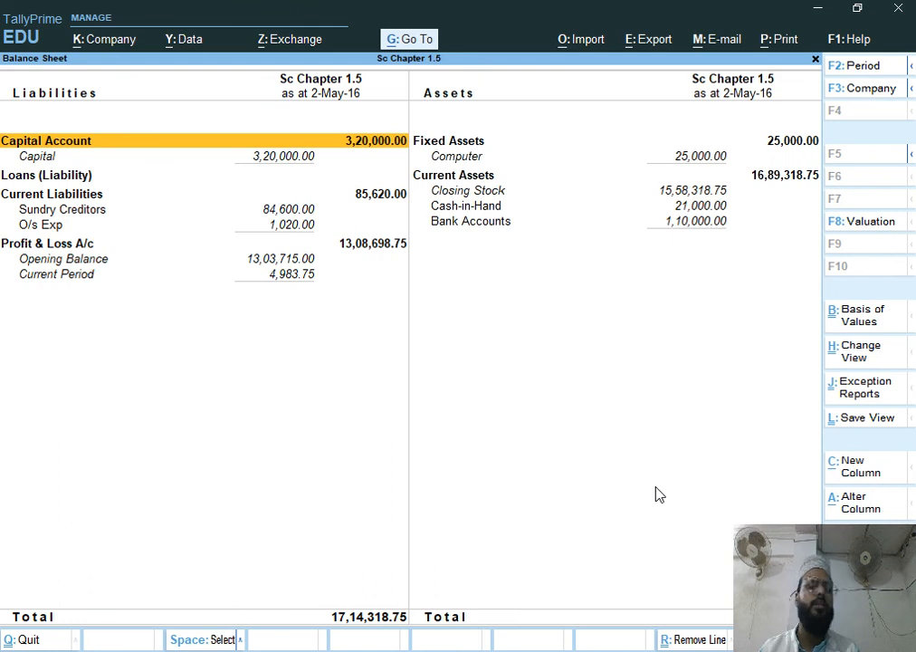